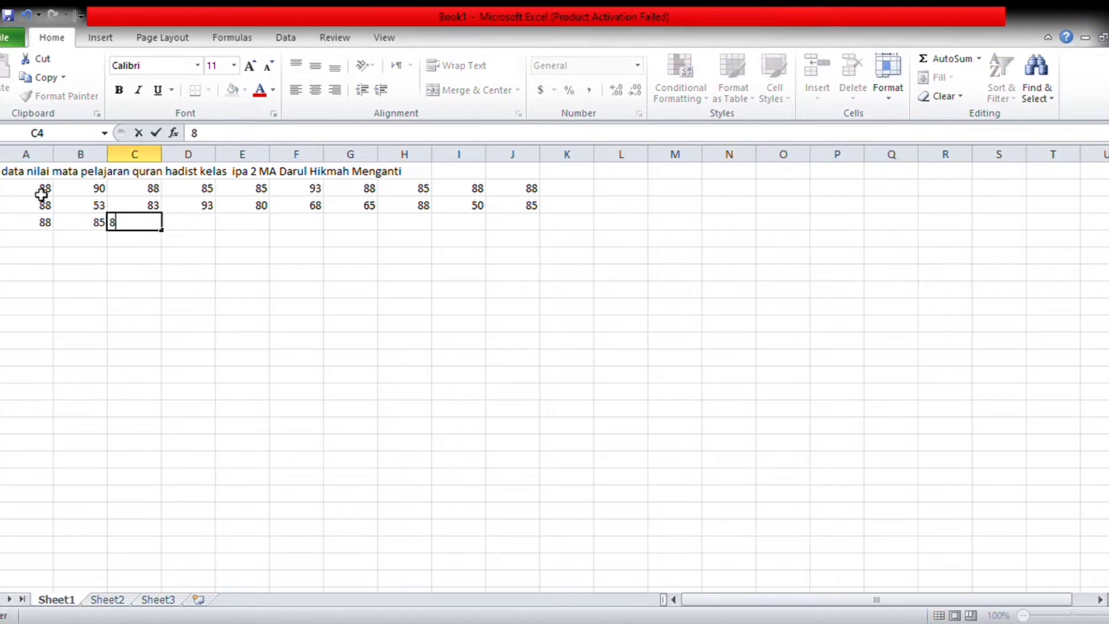
# Continue row 4 with the scores 83, 80, 70, 85 and 80 in consecutive cells
pyautogui.press('Tab')
pyautogui.write('83')
pyautogui.press('Tab')
pyautogui.write('80')
pyautogui.press('Tab')
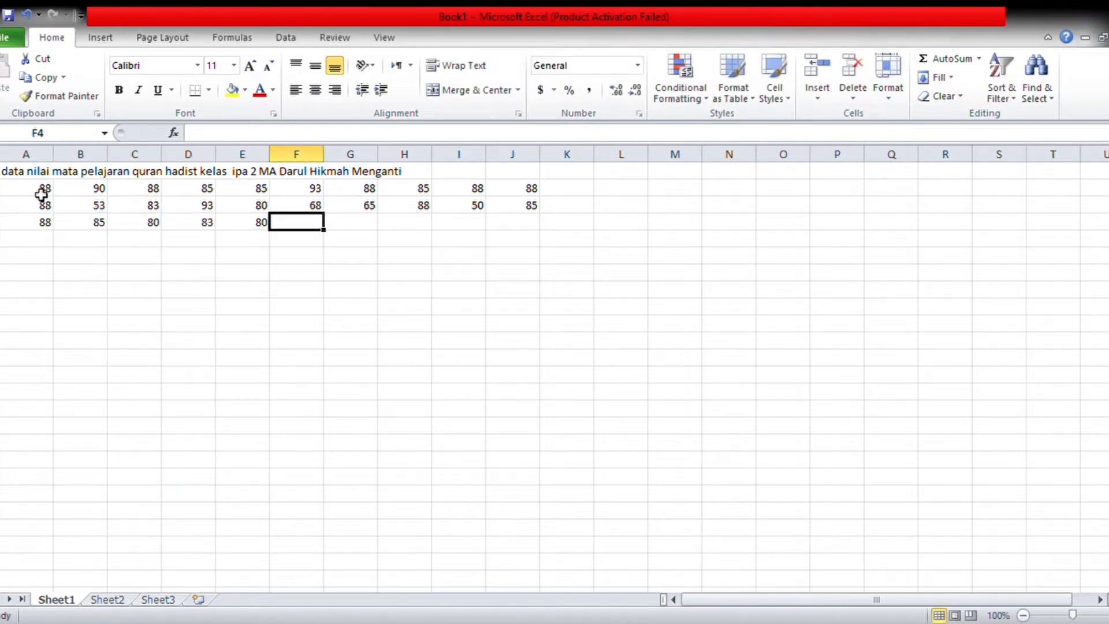
pyautogui.write('70')
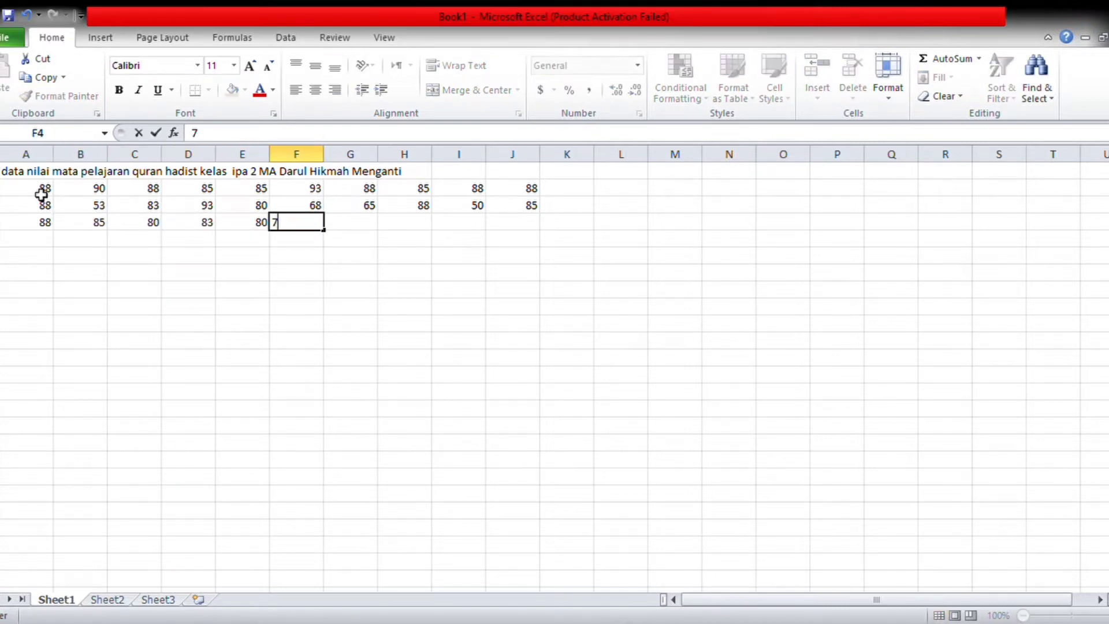
pyautogui.press('Tab')
pyautogui.write('85')
pyautogui.press('Tab')
pyautogui.write('80')
pyautogui.press('Tab')
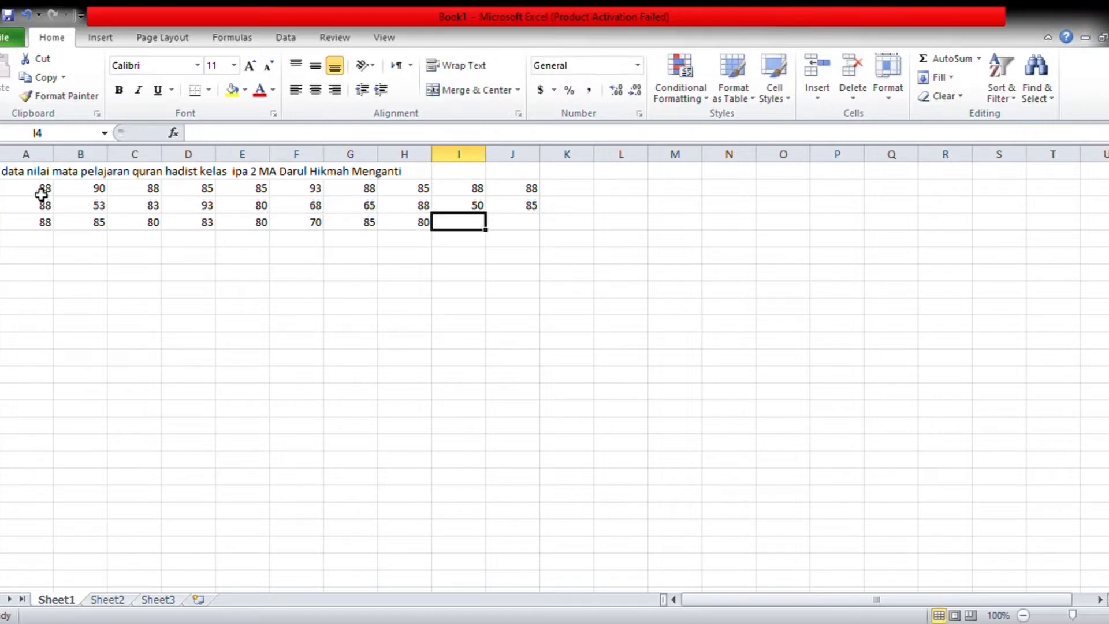
# Finish row 4 with 63 and label L2:L5 max, min, n(count) and logn
pyautogui.write('63')
pyautogui.click(609, 196)
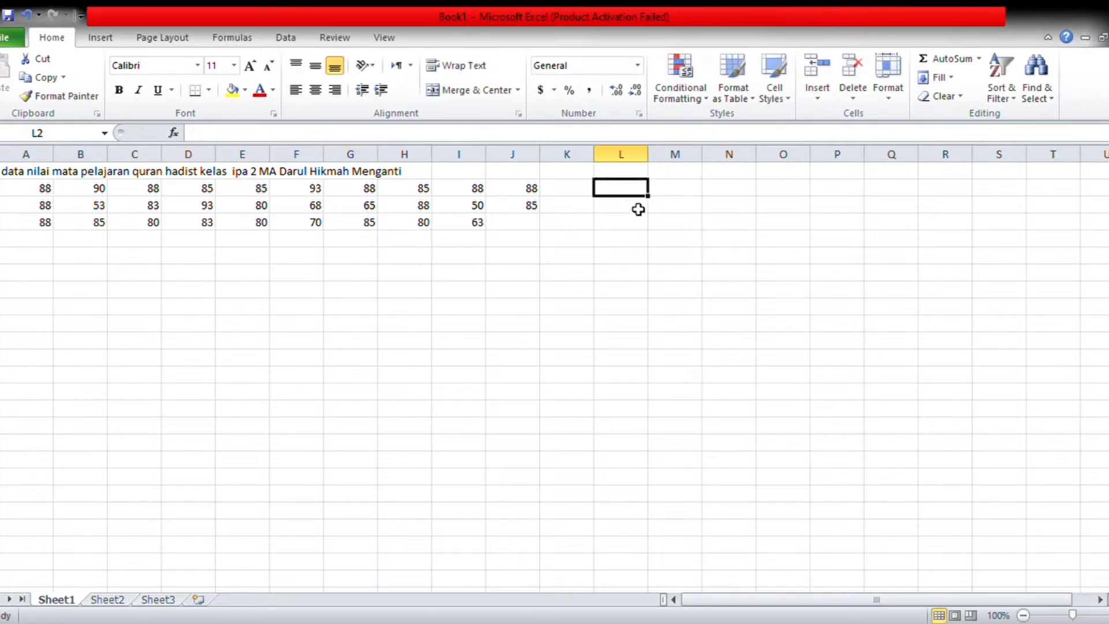
pyautogui.write('ma')
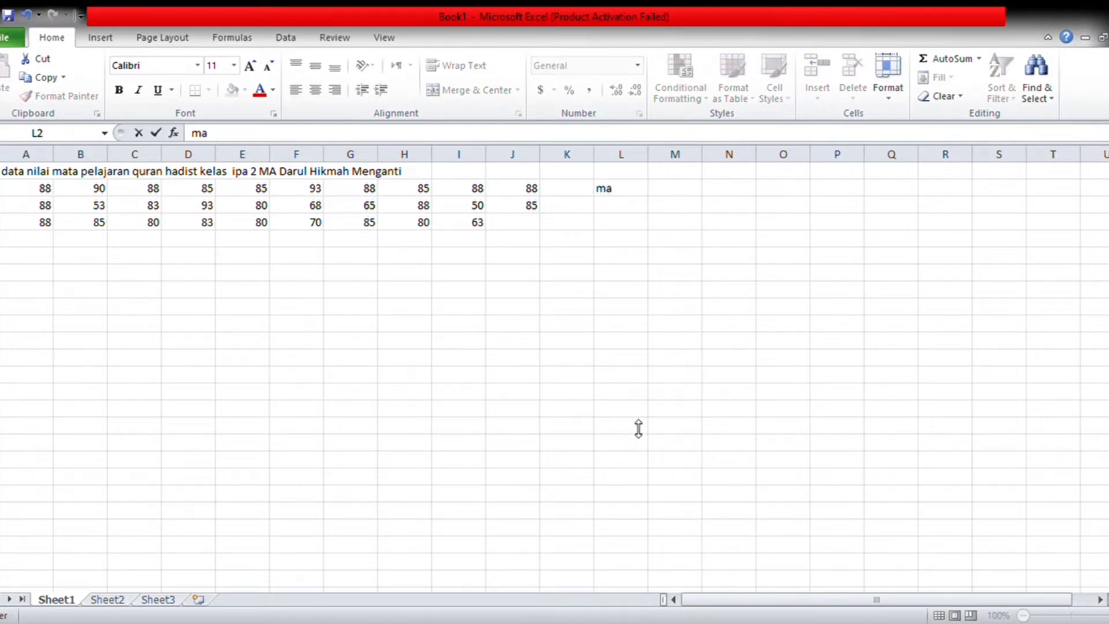
pyautogui.write('x')
pyautogui.press('Return')
pyautogui.write('min')
pyautogui.press('Return')
pyautogui.write('n9')
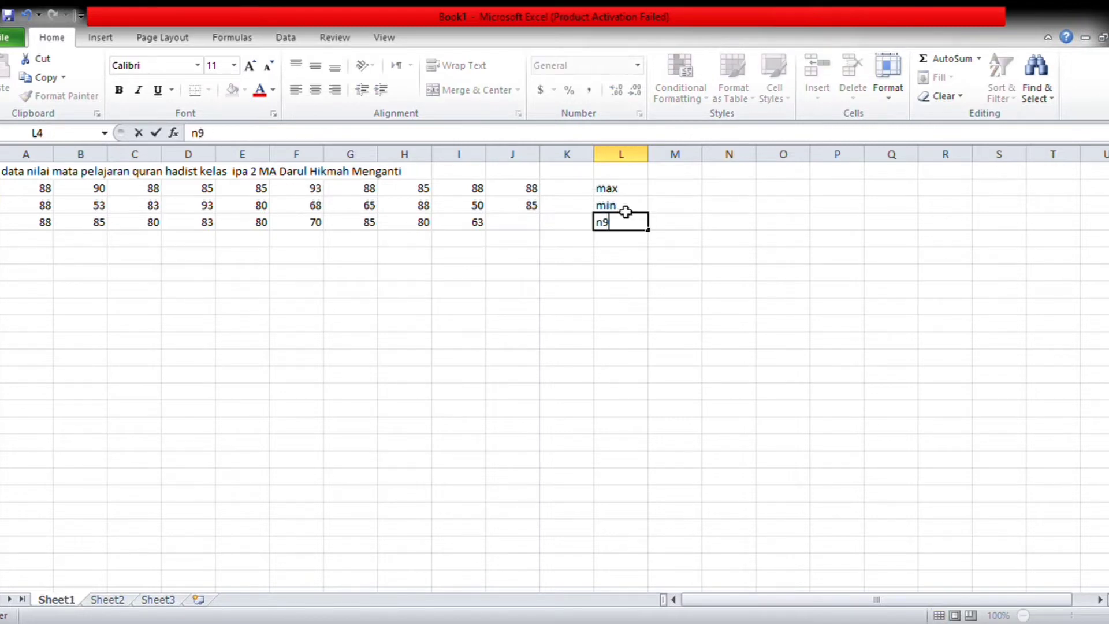
pyautogui.write('count)')
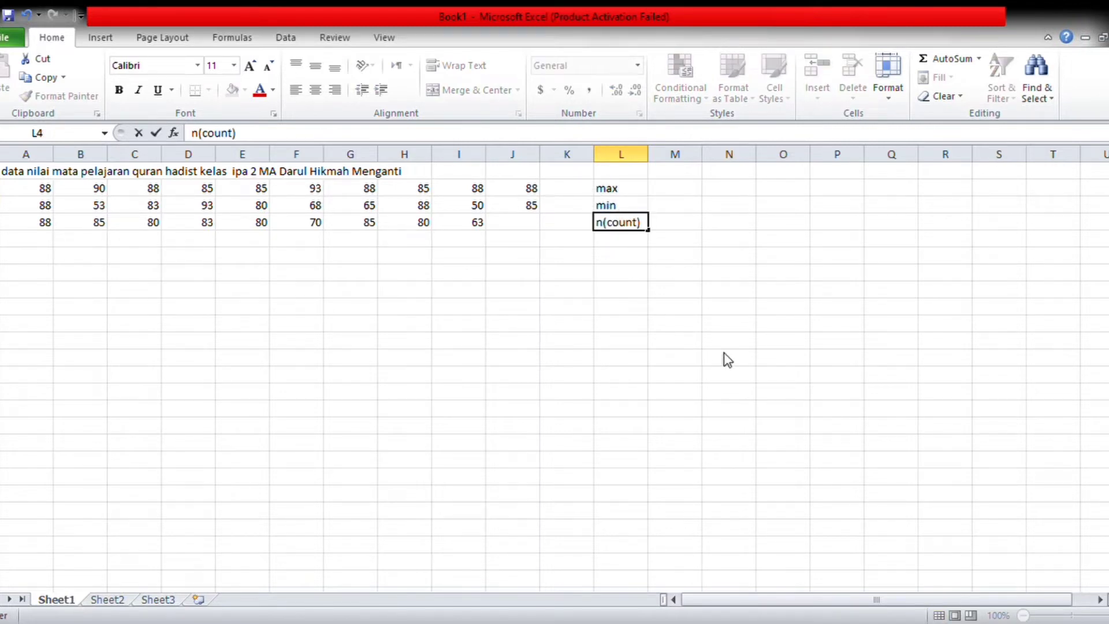
pyautogui.press('Return')
pyautogui.write('logn')
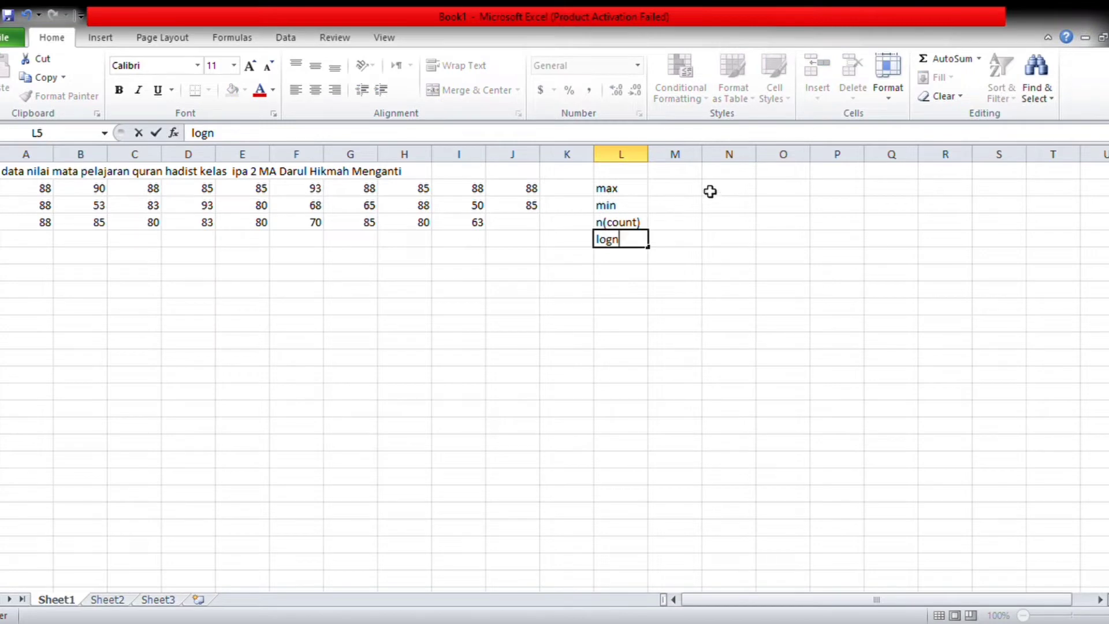
# Add a sturrgess heading in N1 with the note R = H-L below it
pyautogui.click(729, 172)
pyautogui.write('sturrgess')
pyautogui.press('Return')
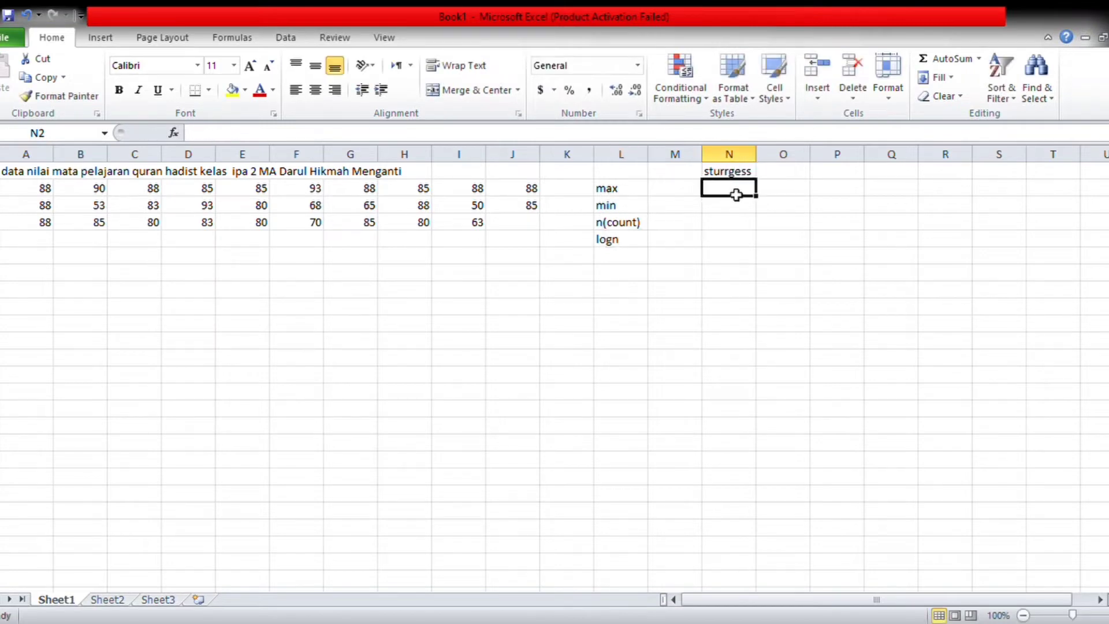
pyautogui.write('R')
pyautogui.press('Tab')
pyautogui.write('H-')
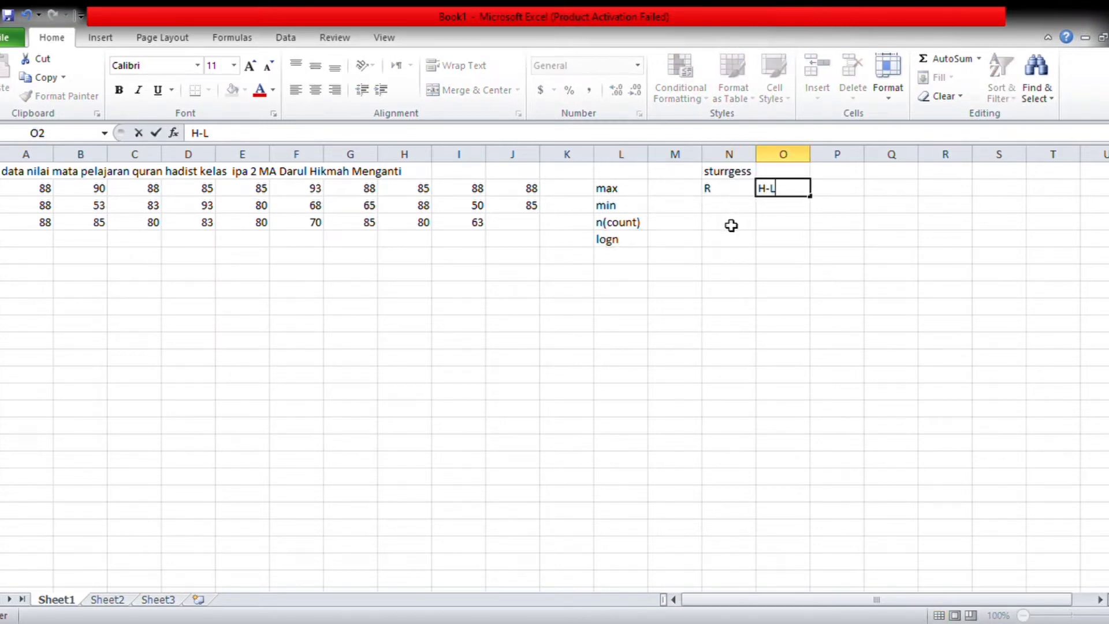
# Add the notes K = 1+3.3LOGN and C/P/I = R/K
pyautogui.click(731, 225)
pyautogui.write('K')
pyautogui.press('Tab')
pyautogui.write('1')
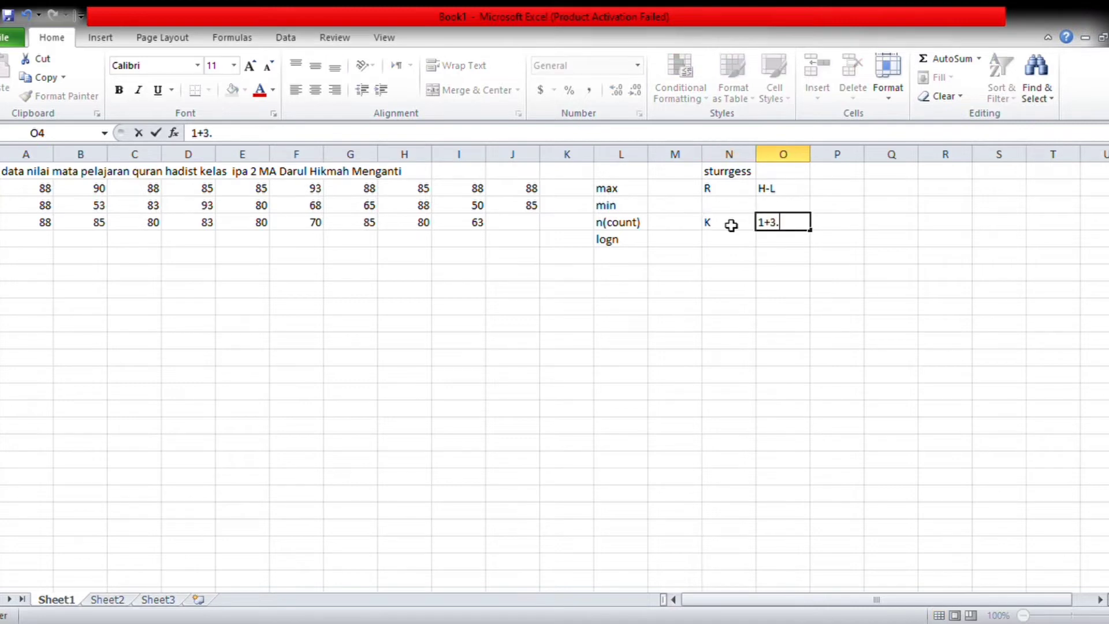
pyautogui.write('+3.3LOGN')
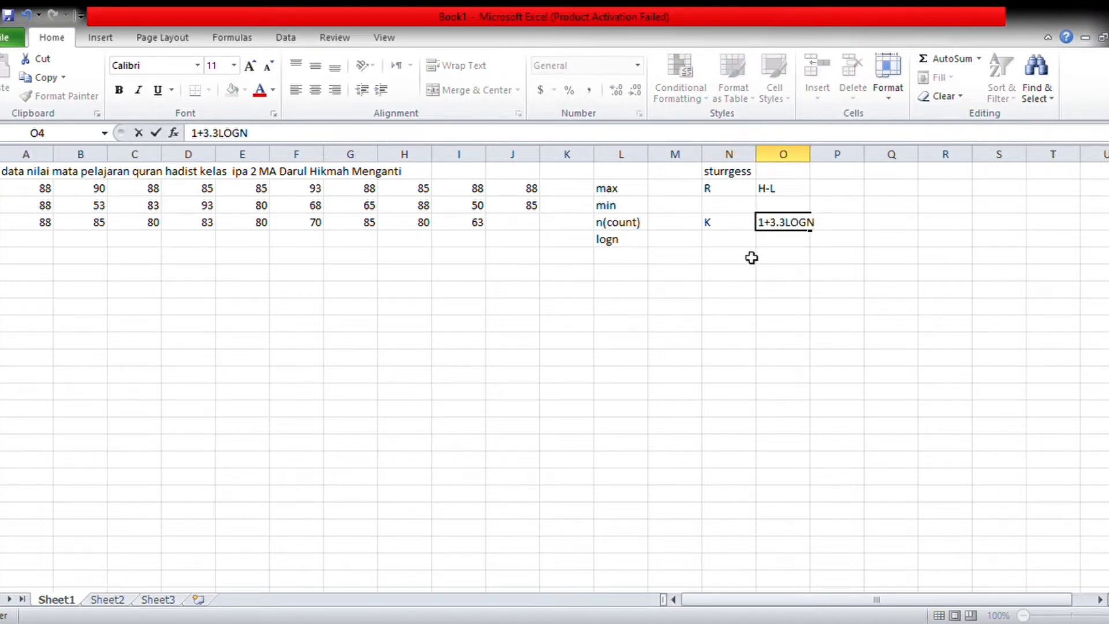
pyautogui.click(750, 258)
pyautogui.write('C/P/I')
pyautogui.press('Tab')
pyautogui.write('R/K')
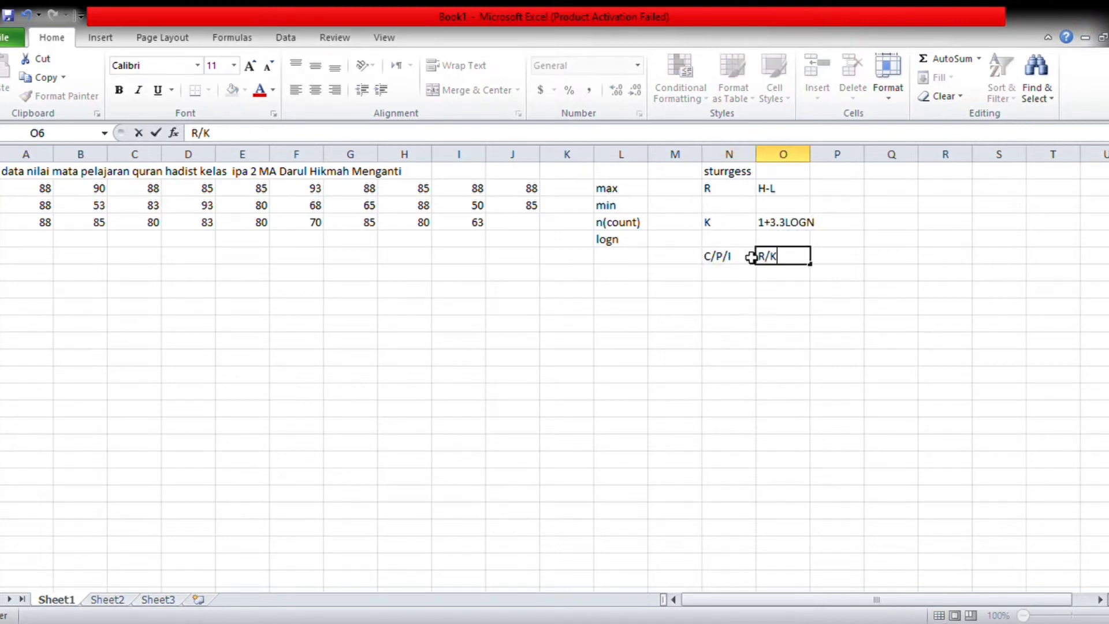
pyautogui.click(668, 196)
# Enter =MAX(A2:J4) and =MIN(A2:J4) for maximum 93 and minimum 50
pyautogui.write('=MAX(')
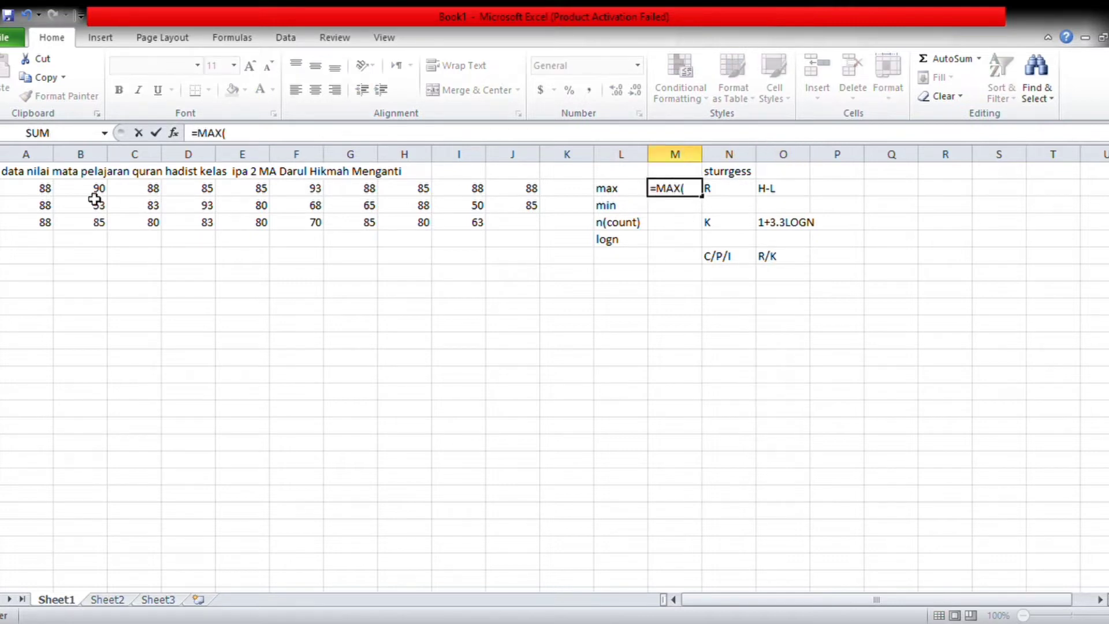
pyautogui.moveTo(40, 189); pyautogui.dragTo(506, 228)
pyautogui.press('Return')
pyautogui.write('=MIN')
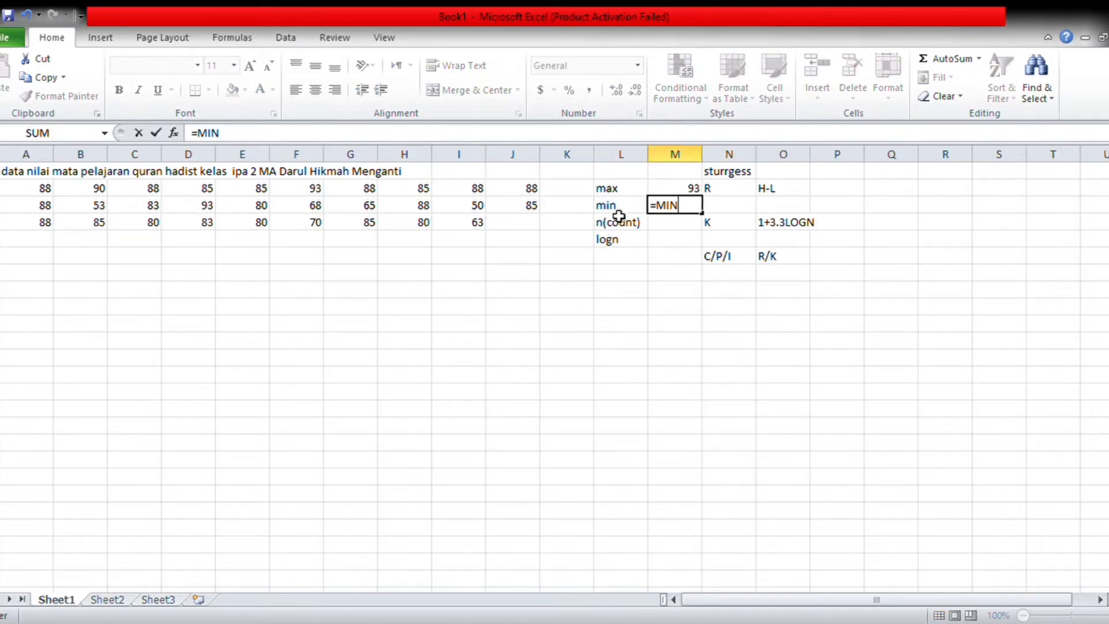
pyautogui.write('(')
pyautogui.moveTo(42, 189); pyautogui.dragTo(519, 240)
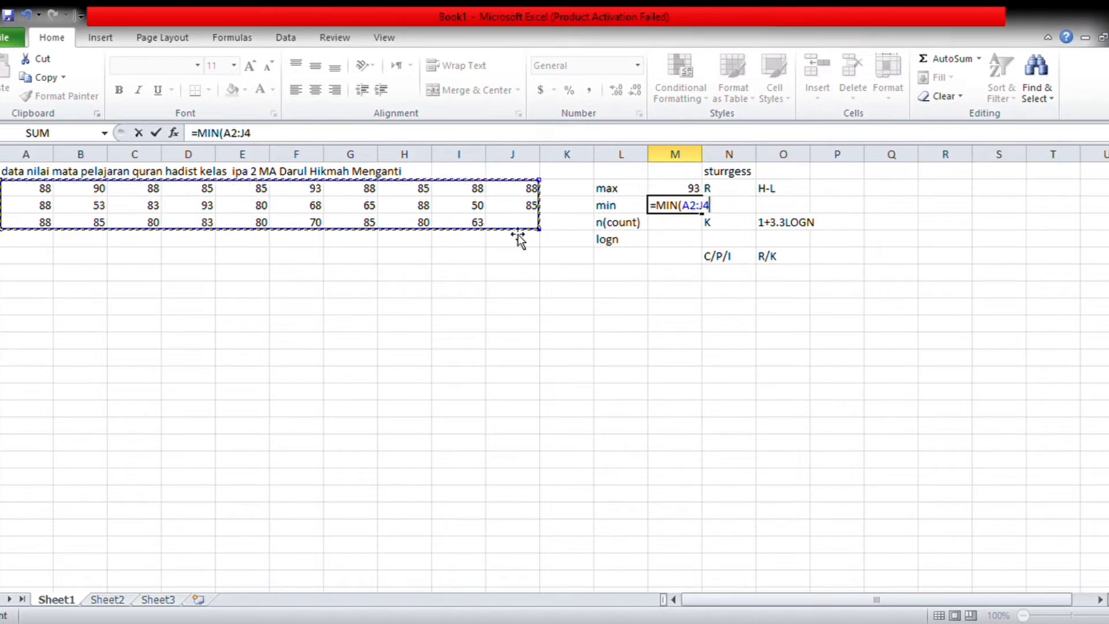
pyautogui.press('Return')
# Enter =COUNT(A2:J4) giving 29 and =LOG(M4) giving 1.462398
pyautogui.write('=COUNT(')
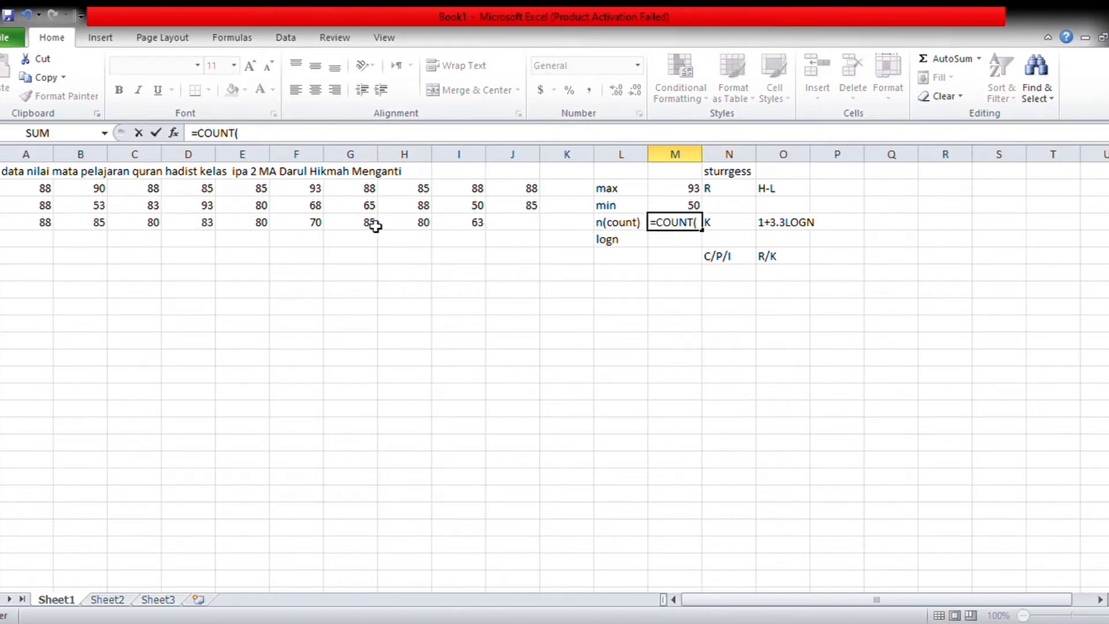
pyautogui.moveTo(42, 190); pyautogui.dragTo(519, 224)
pyautogui.press('Return')
pyautogui.write('=L')
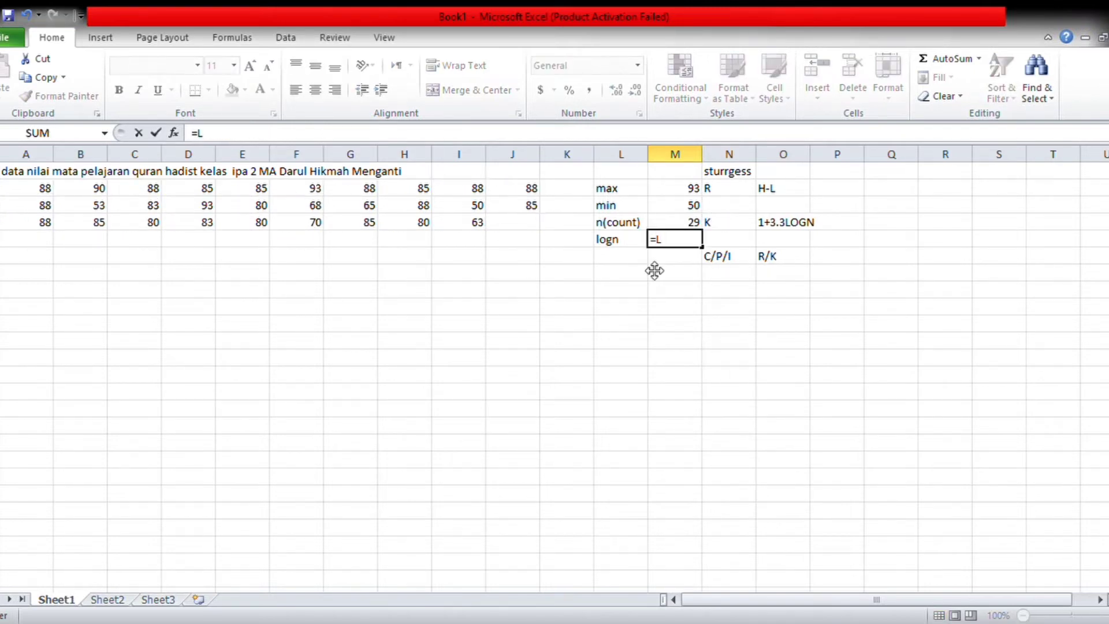
pyautogui.write('OG(')
pyautogui.click(690, 228)
pyautogui.press('Return')
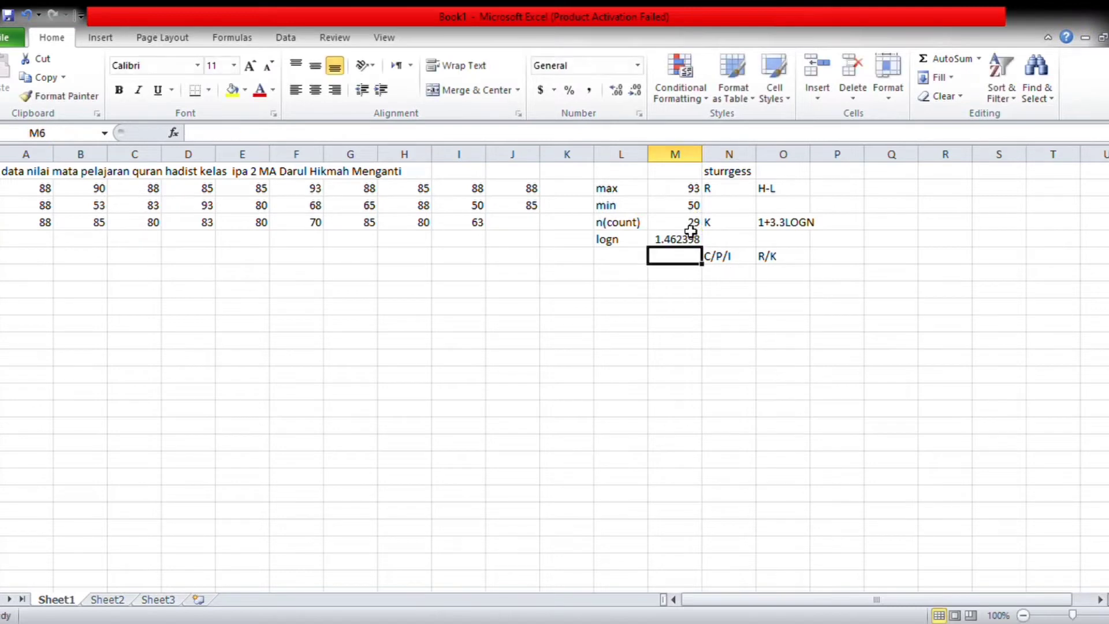
pyautogui.click(785, 206)
# Compute the range in O3 as =M2-M3, giving 43
pyautogui.write('=')
pyautogui.click(677, 189)
pyautogui.write('-')
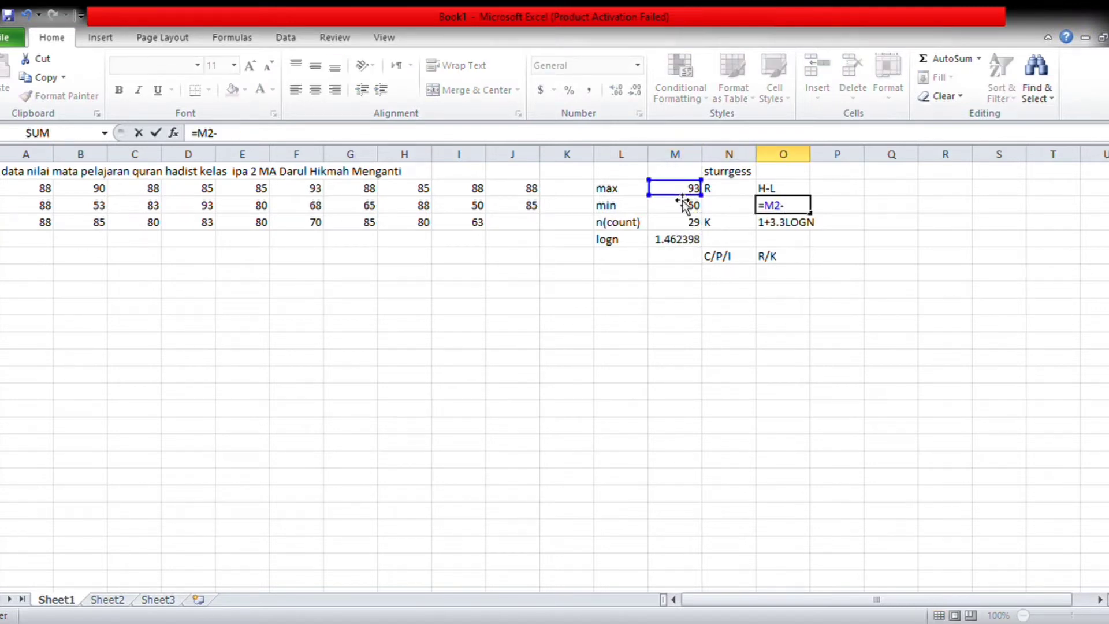
pyautogui.click(681, 206)
pyautogui.press('Return')
# Compute the class count in O5 as =1+(3.3*M5), giving 5.825913
pyautogui.click(802, 246)
pyautogui.write('=1+')
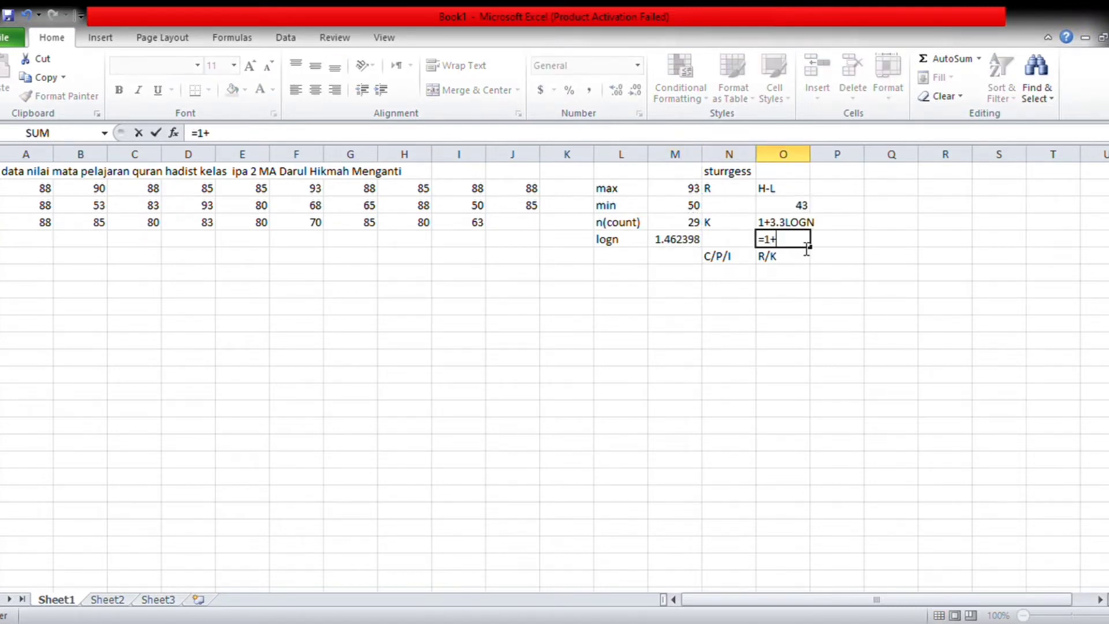
pyautogui.write('(3.3*')
pyautogui.click(682, 229)
pyautogui.press('Return')
pyautogui.hotkey('ctrl', 'z')
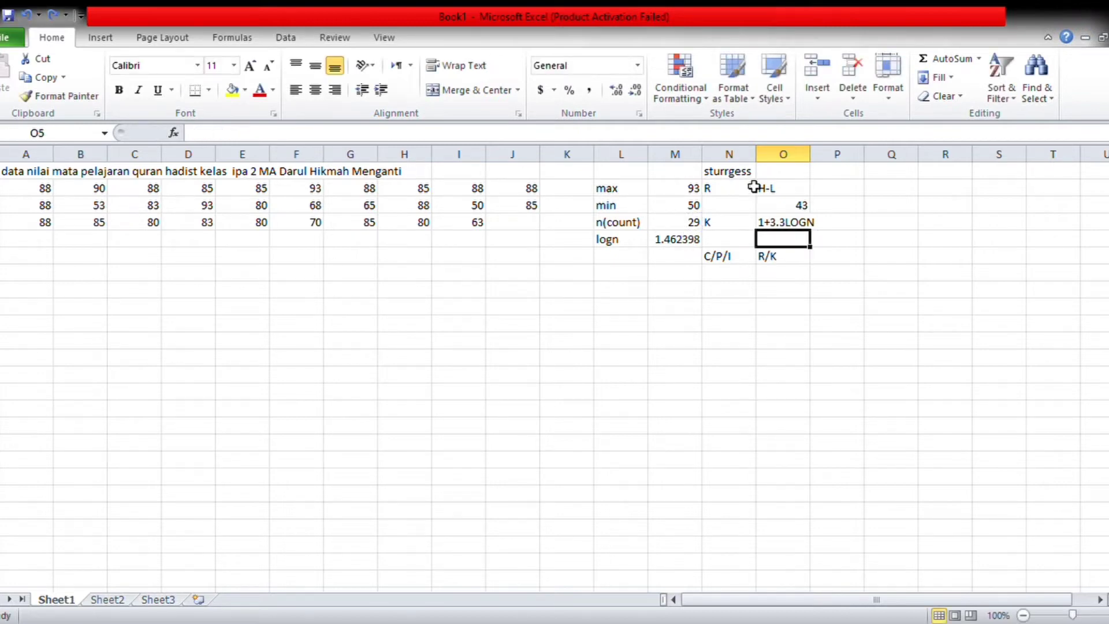
pyautogui.write('1+')
pyautogui.press('BackSpace')
pyautogui.press('BackSpace')
pyautogui.write('=')
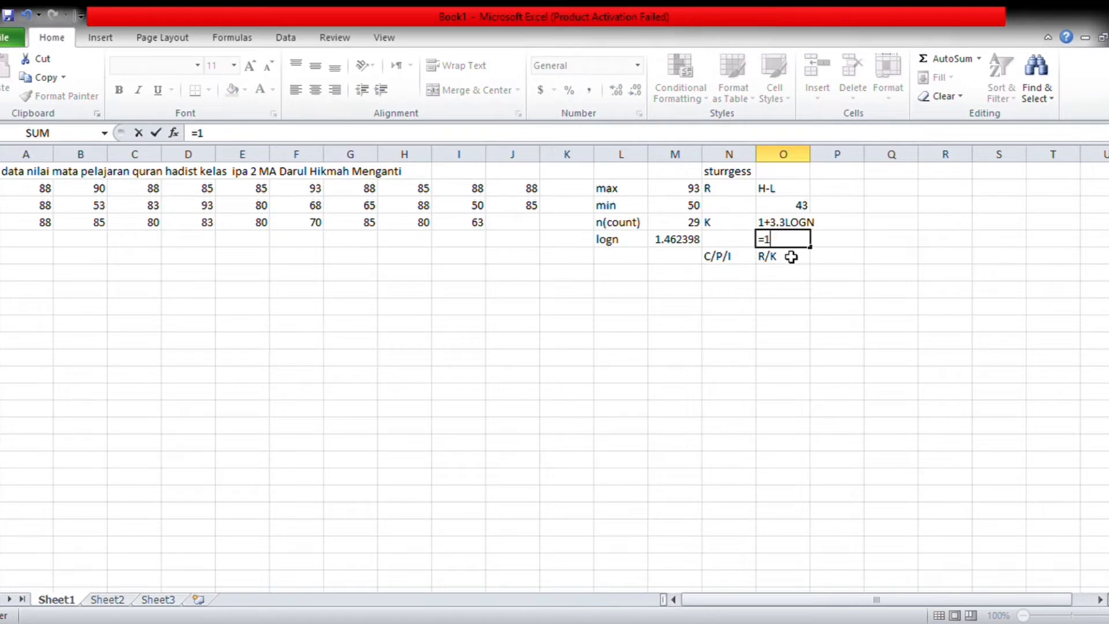
pyautogui.write('1+(3.3*')
pyautogui.click(684, 242)
pyautogui.press('Return')
# Compute the class interval in O7 as =O3/O5
pyautogui.click(798, 279)
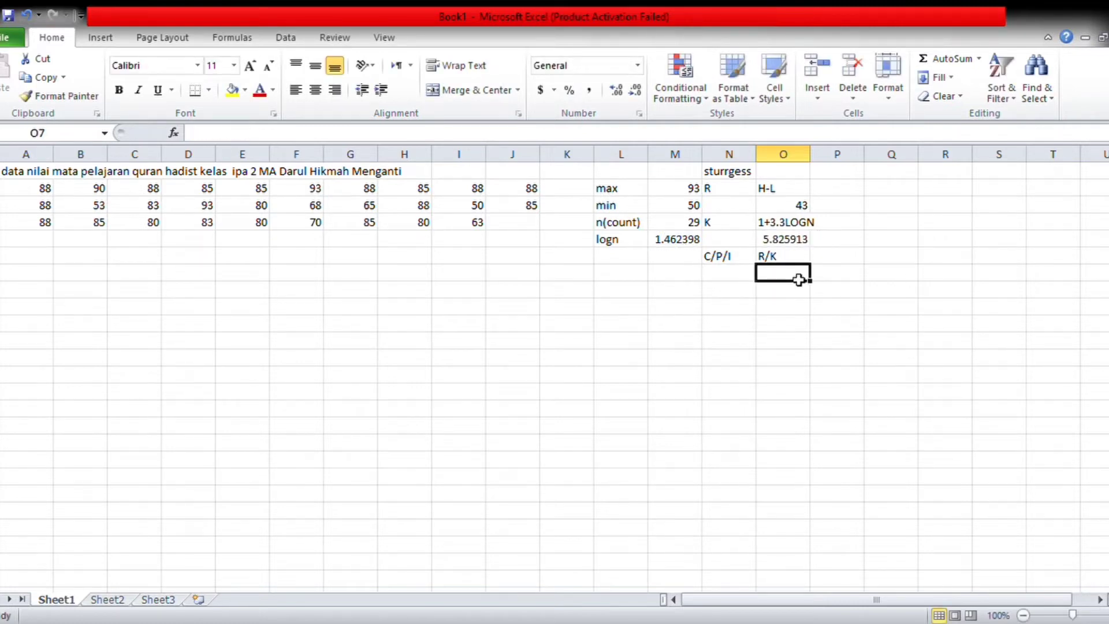
pyautogui.click(797, 205)
pyautogui.click(784, 275)
pyautogui.write('=')
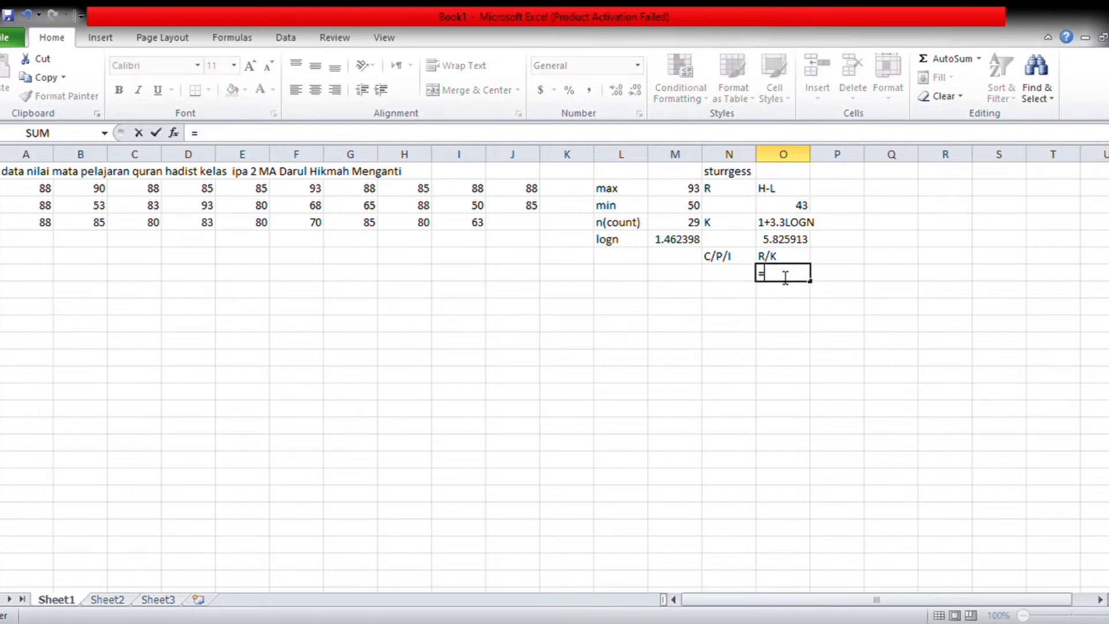
pyautogui.click(794, 208)
pyautogui.write('/')
pyautogui.click(798, 239)
pyautogui.press('Return')
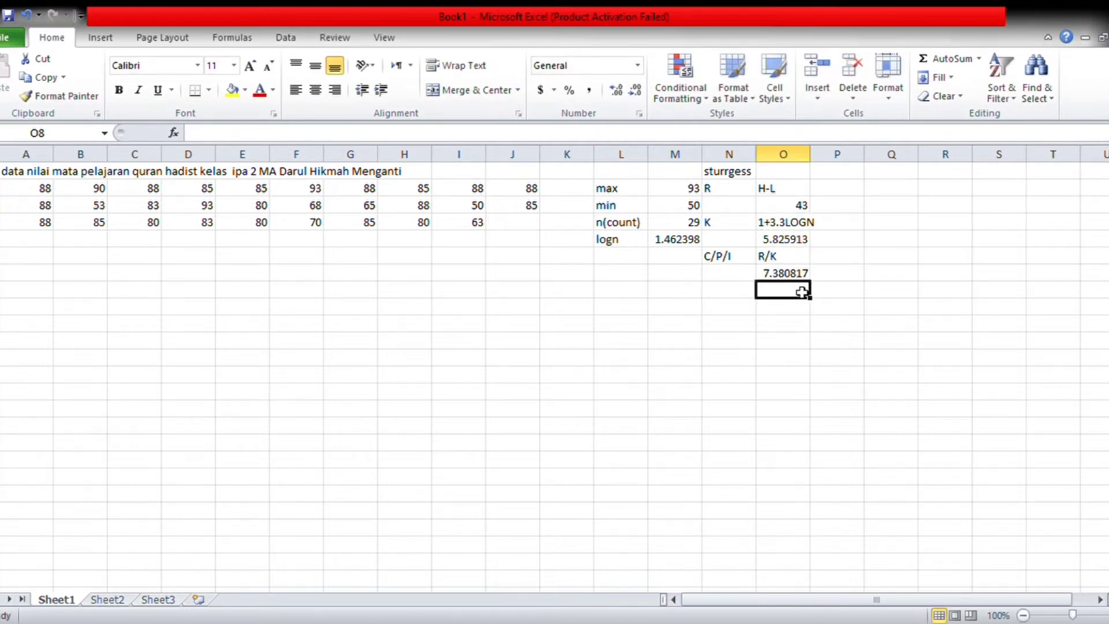
# Reduce the decimals shown in O7 so the interval displays as 7
pyautogui.click(794, 274)
pyautogui.click(616, 90)
pyautogui.click(634, 90)
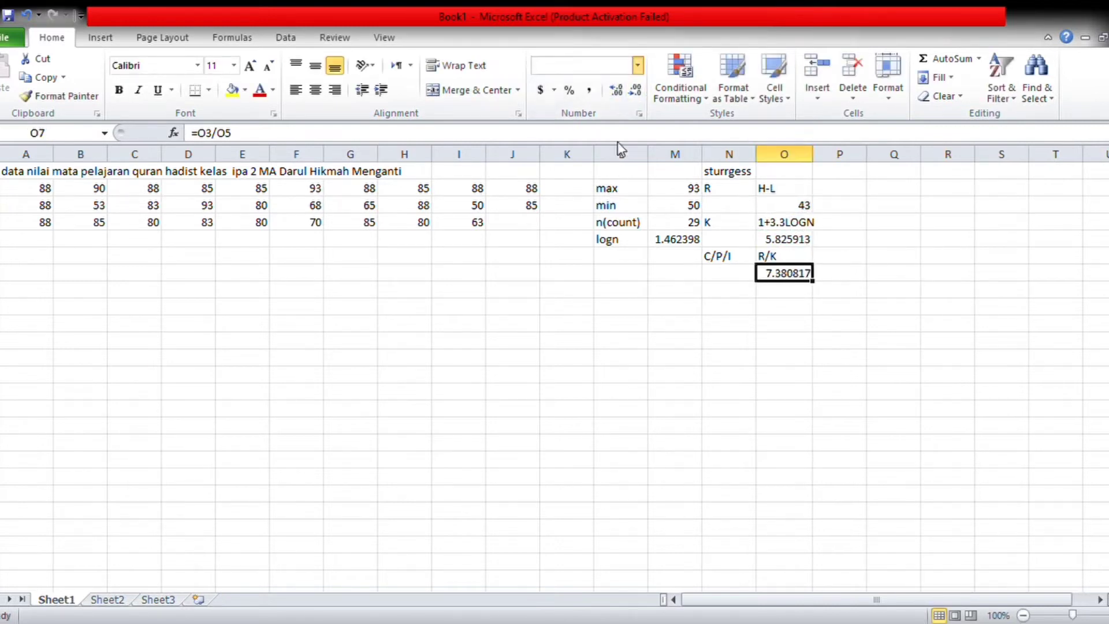
pyautogui.click(635, 90)
pyautogui.click(634, 89)
pyautogui.click(635, 90)
pyautogui.click(635, 90)
pyautogui.click(635, 90)
pyautogui.click(634, 90)
pyautogui.click(38, 303)
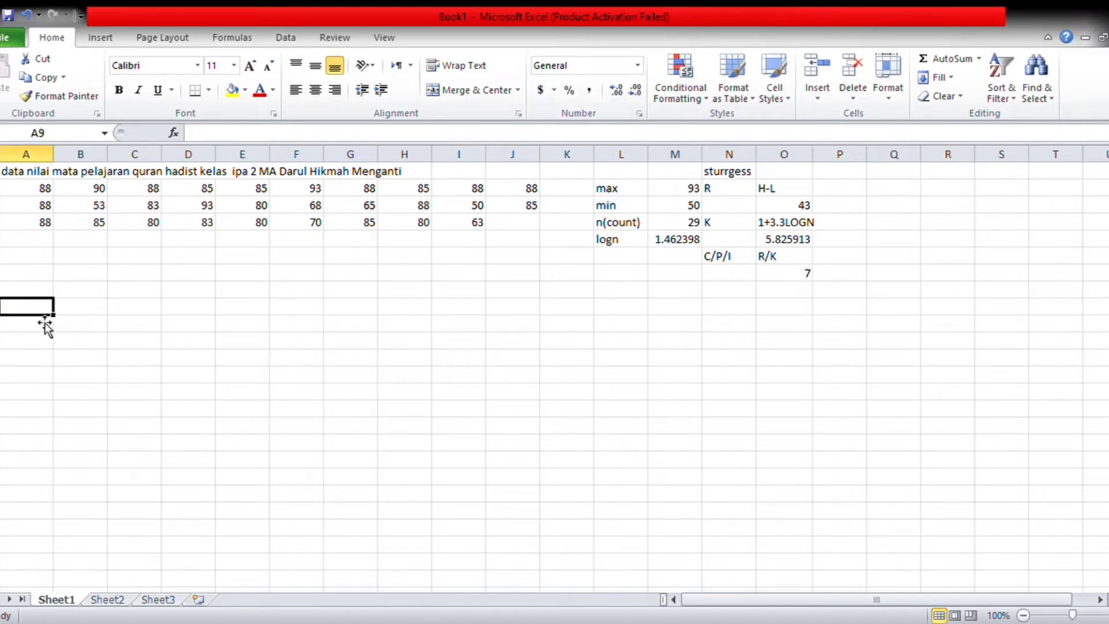
# Type the row-9 headers No, Nilai Quran Hadist, Frek, Fka, Fkb and Frek rel
pyautogui.write('No')
pyautogui.press('Tab')
pyautogui.write('Nila')
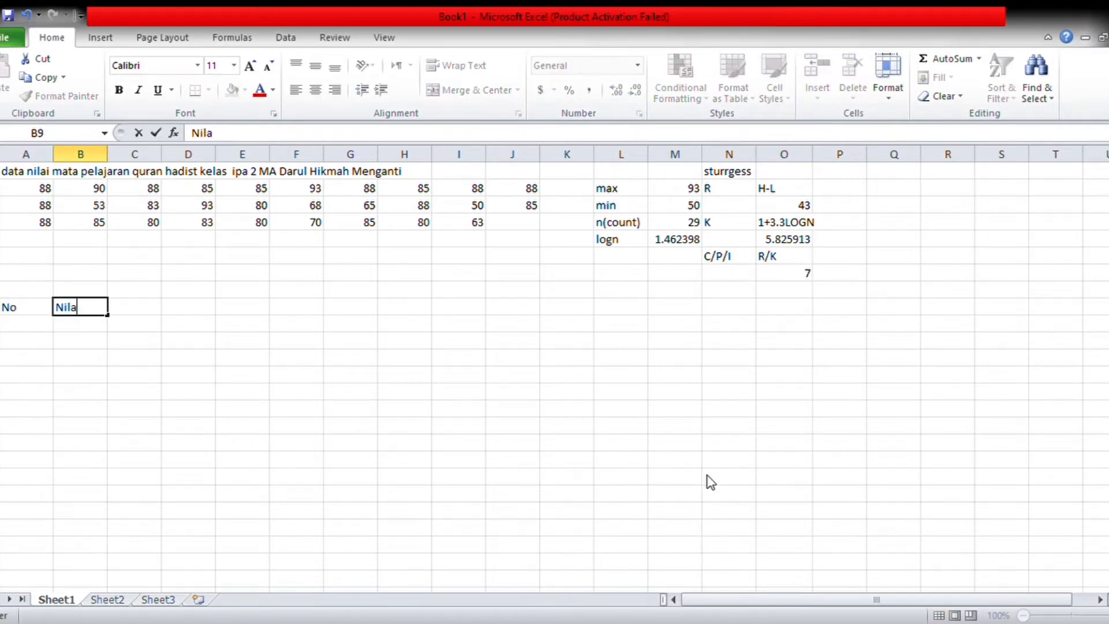
pyautogui.write('i Quran Hadist')
pyautogui.press('Tab')
pyautogui.press('Tab')
pyautogui.write('Frek')
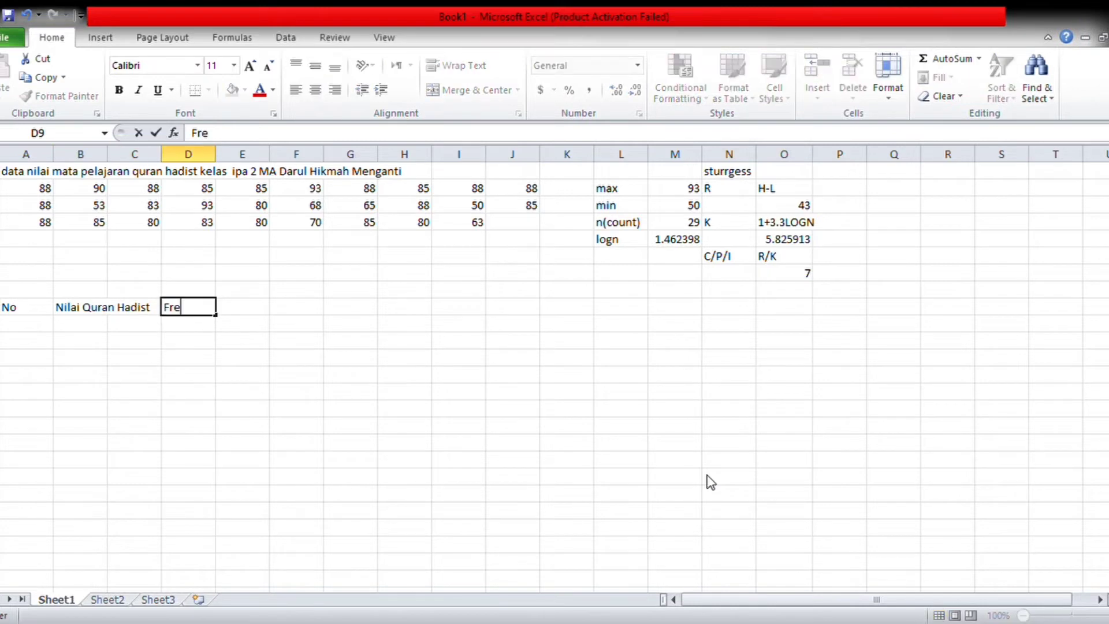
pyautogui.press('Tab')
pyautogui.write('Fka')
pyautogui.press('Tab')
pyautogui.write('Fkb')
pyautogui.press('Tab')
pyautogui.write('Fre')
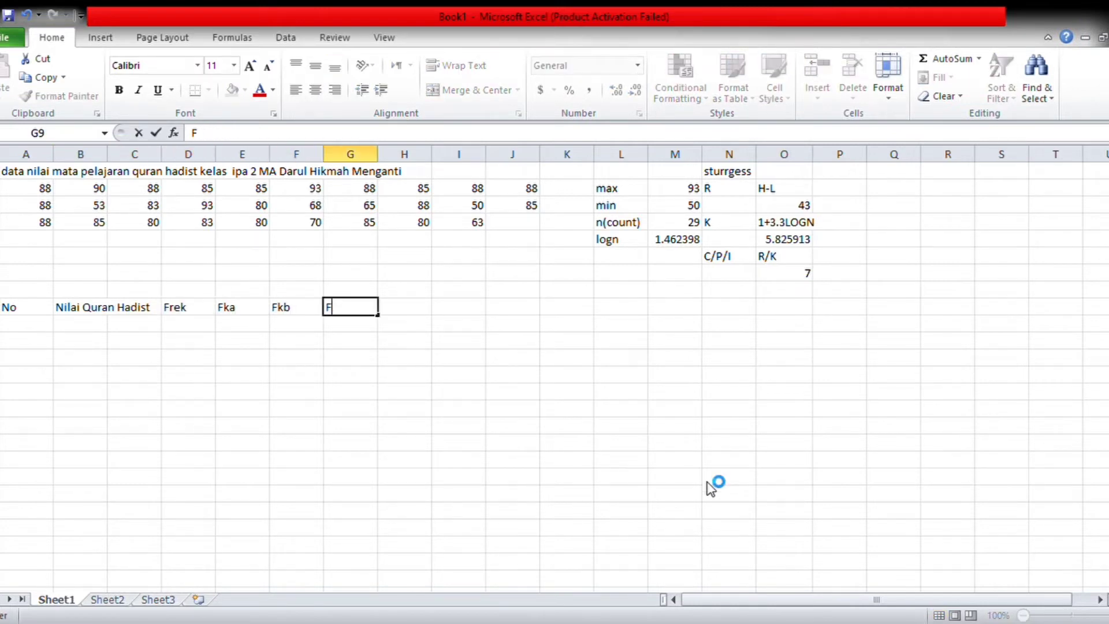
pyautogui.press('Return')
# Enter 1 and 2 in A10:A11 and fill the numbering down to row 16
pyautogui.write('1')
pyautogui.press('Return')
pyautogui.write('2')
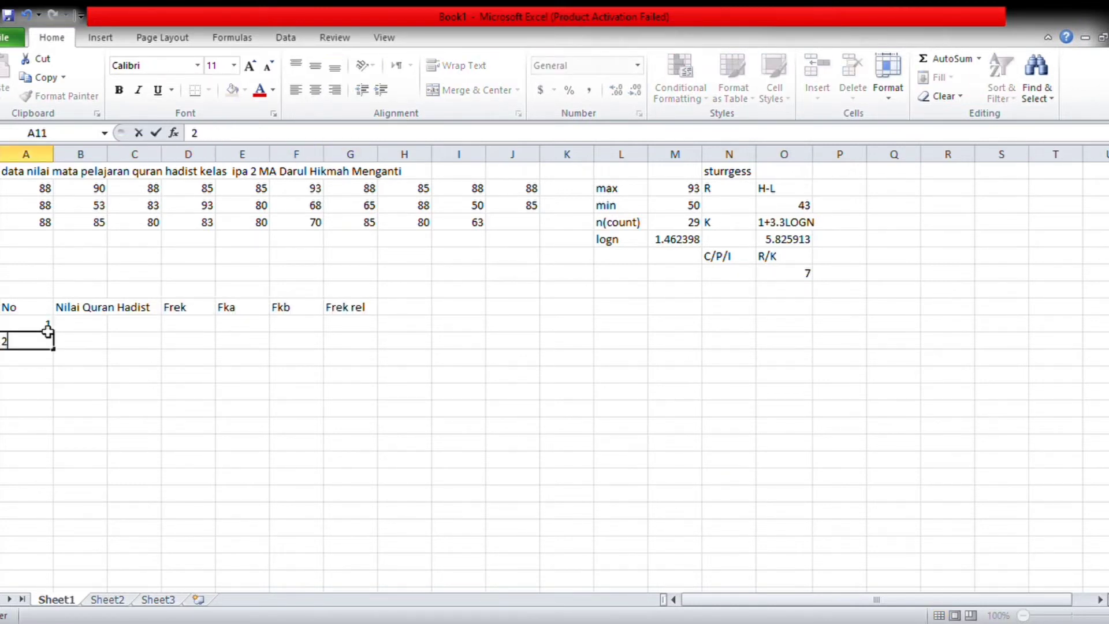
pyautogui.moveTo(26, 324); pyautogui.dragTo(64, 443)
# Enter the first class limits 50–56 and the upper limit 63 for the second class
pyautogui.click(98, 329)
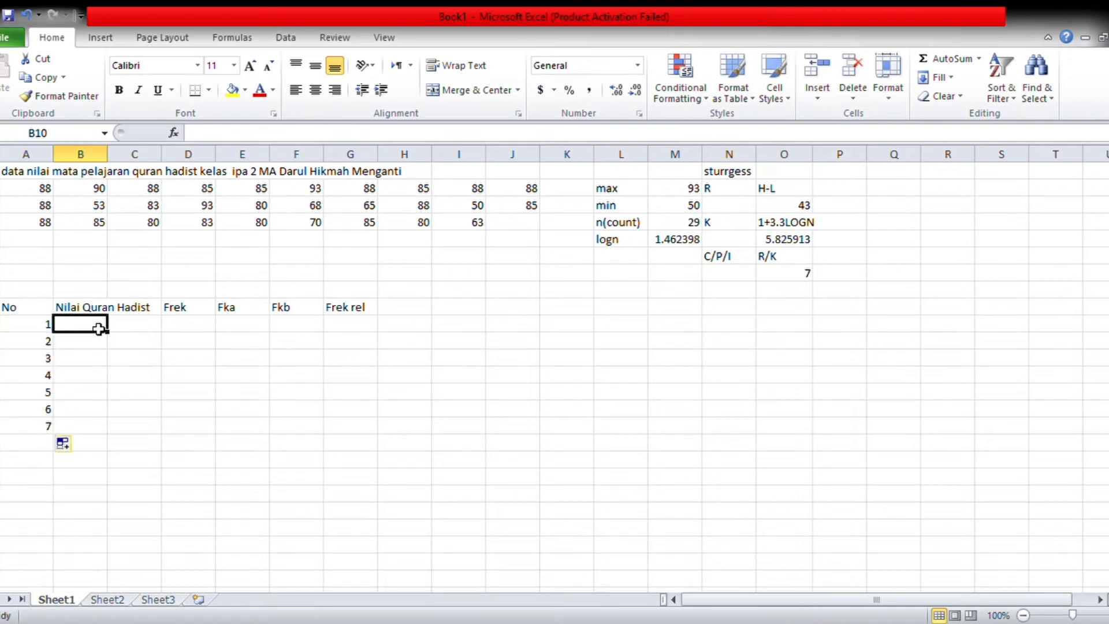
pyautogui.write('50')
pyautogui.press('Tab')
pyautogui.write('5')
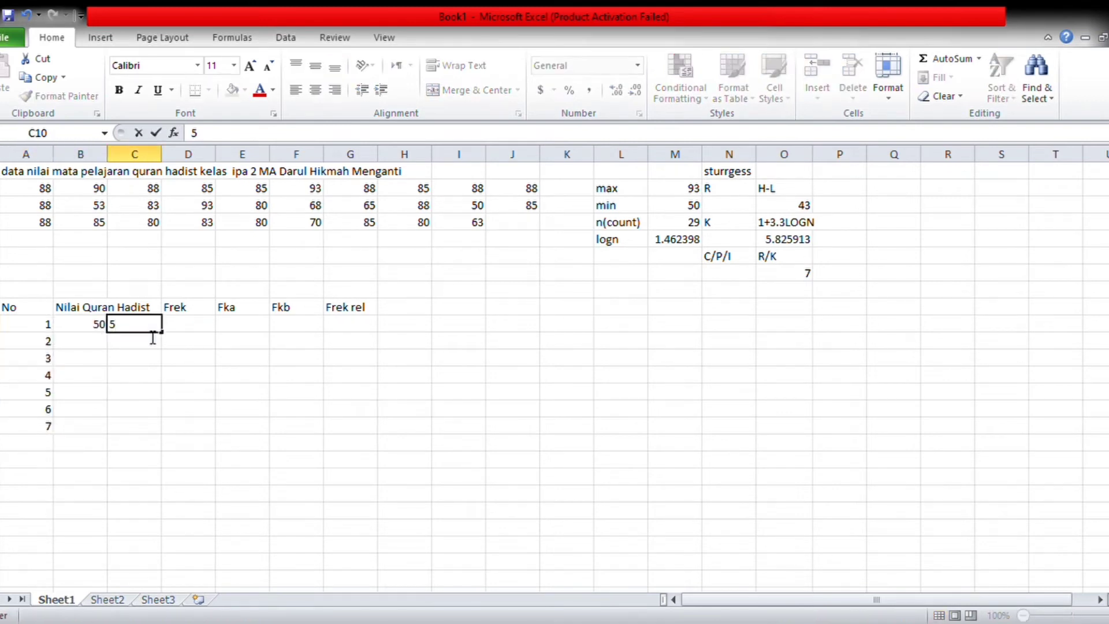
pyautogui.write('6')
pyautogui.press('Return')
pyautogui.press('Tab')
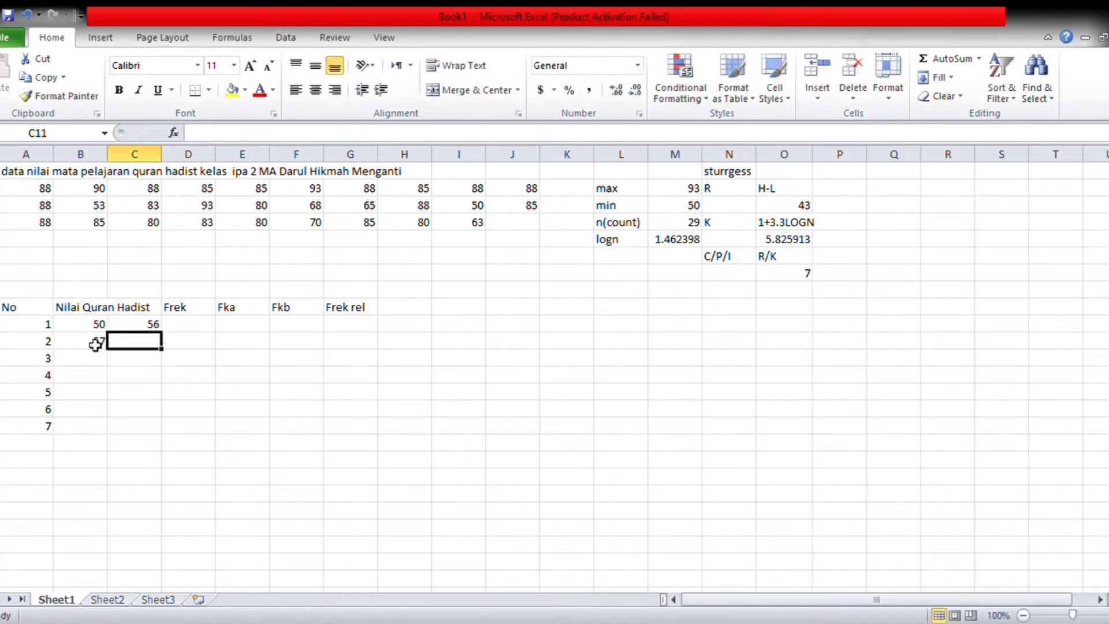
pyautogui.write('64')
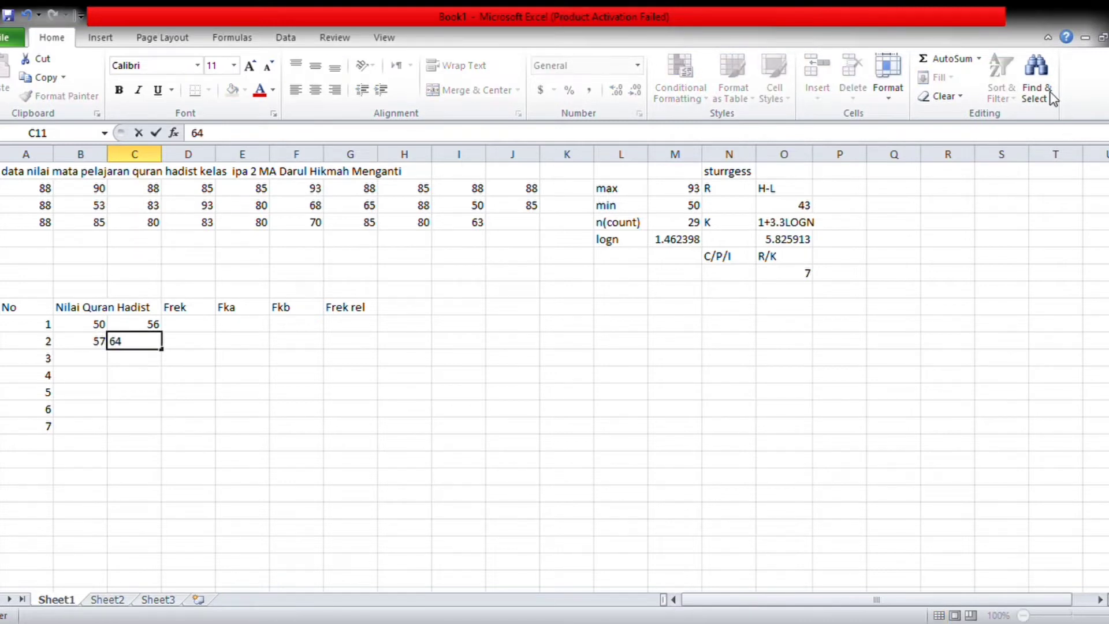
pyautogui.press('Escape')
pyautogui.write('63')
pyautogui.press('Return')
# Enter the class limits 64–70, 71–77 and 78–84
pyautogui.write('64')
pyautogui.press('Tab')
pyautogui.write('70')
pyautogui.press('Return')
pyautogui.write('71')
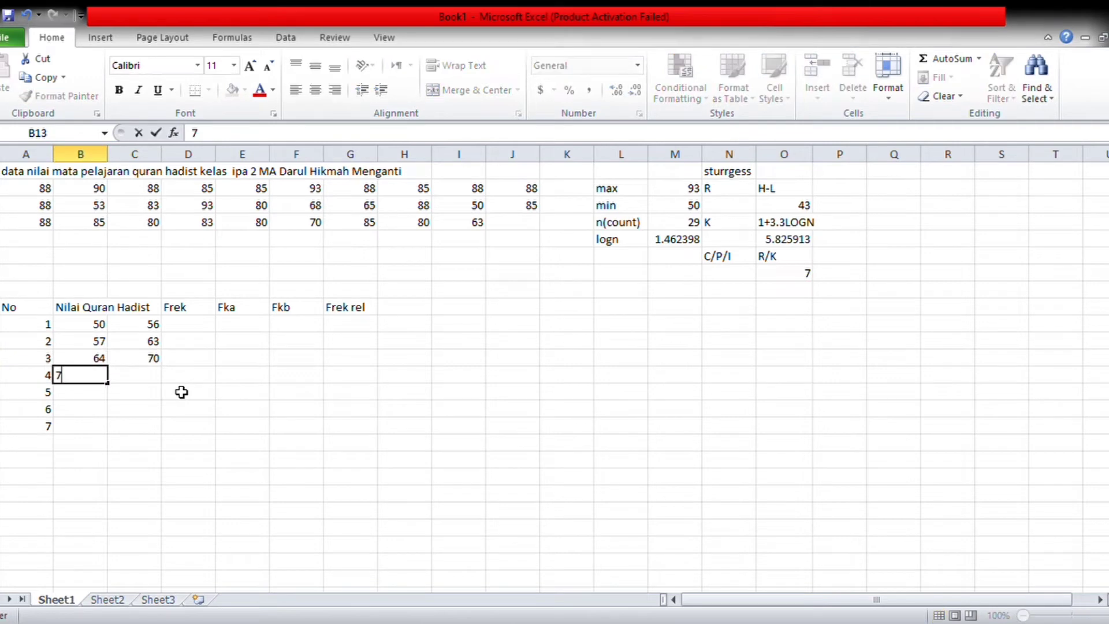
pyautogui.press('Tab')
pyautogui.write('77')
pyautogui.press('Return')
pyautogui.write('78')
pyautogui.press('Tab')
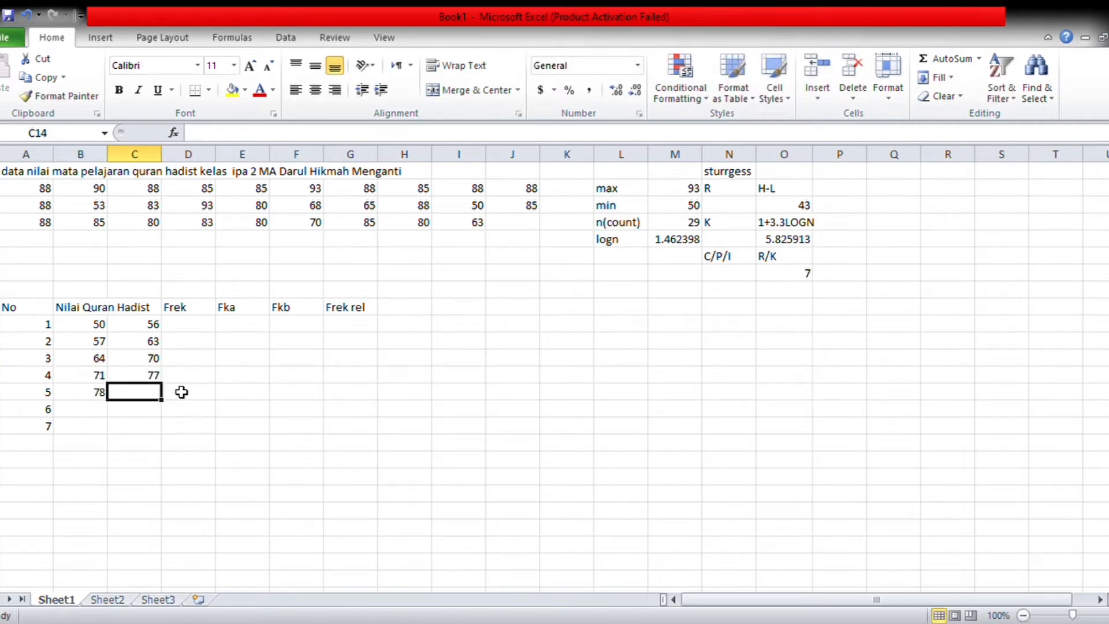
pyautogui.write('84')
pyautogui.press('Return')
# Enter the last two class limits, 85–91 and 92–98
pyautogui.write('85')
pyautogui.press('Tab')
pyautogui.write('91')
pyautogui.press('Down')
pyautogui.press('Left')
pyautogui.write('92')
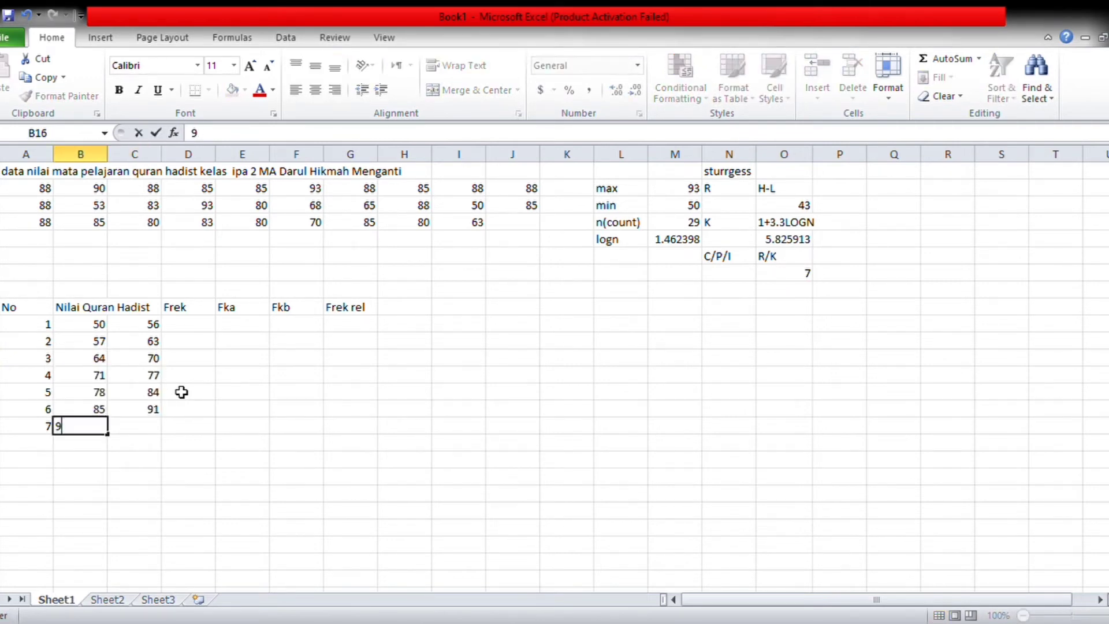
pyautogui.press('Tab')
pyautogui.write('98')
pyautogui.press('Tab')
# Array-enter =FREQUENCY(A2:J4,C10:C16) in D10:D16 to count each class's scores
pyautogui.moveTo(195, 326); pyautogui.dragTo(194, 424)
pyautogui.write('=')
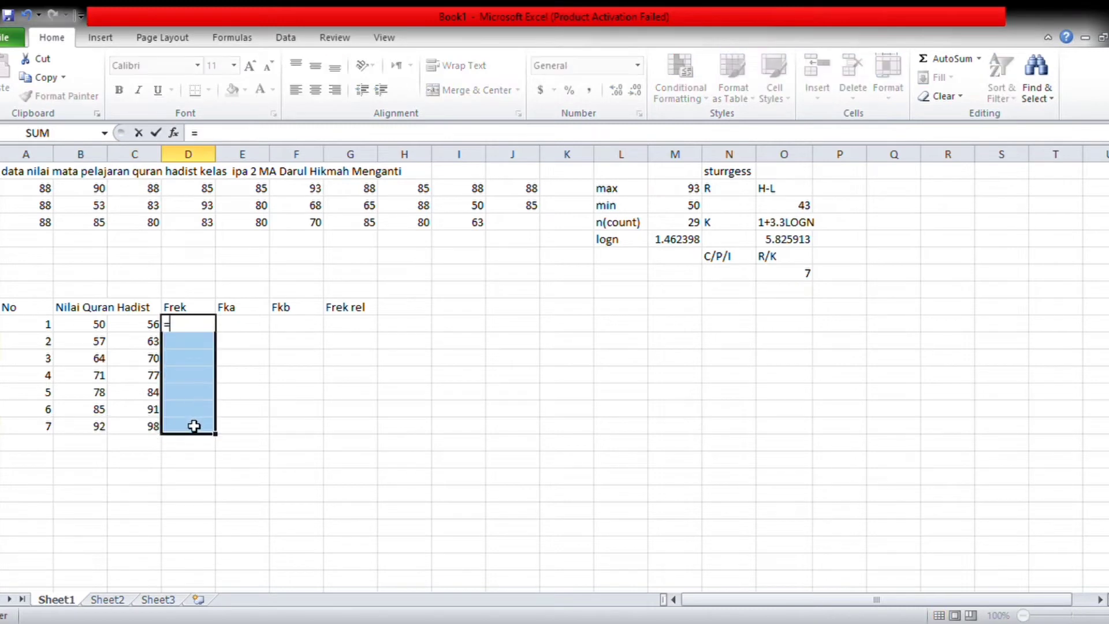
pyautogui.write('fre')
pyautogui.press('Tab')
pyautogui.moveTo(40, 193); pyautogui.dragTo(503, 220)
pyautogui.write(',')
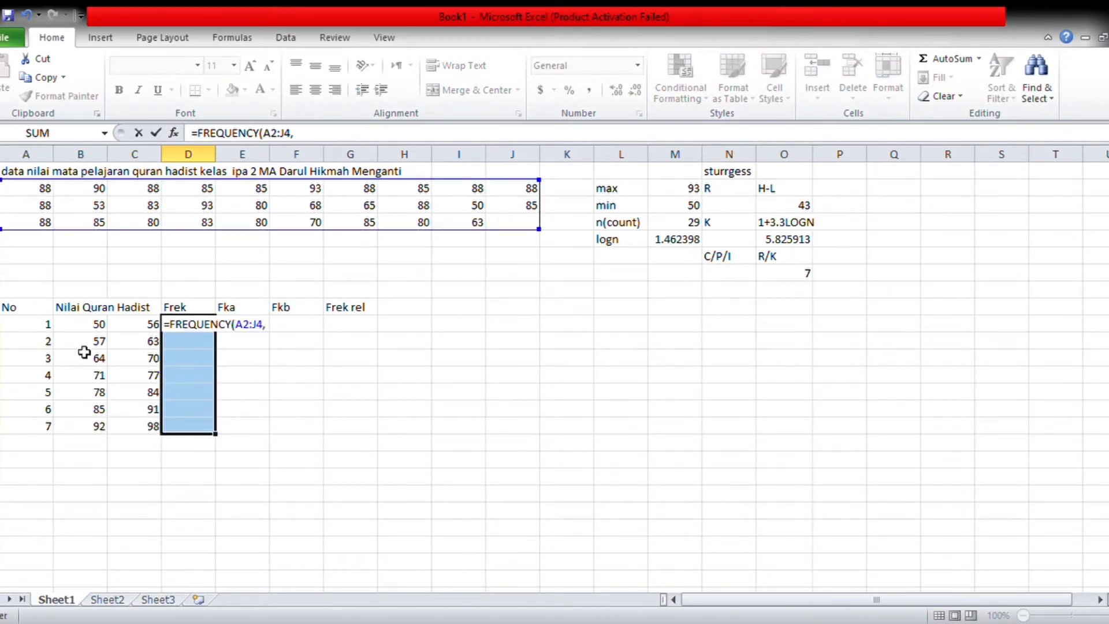
pyautogui.moveTo(147, 327); pyautogui.dragTo(150, 434)
pyautogui.hotkey('ctrl', 'shift', 'Return')
# Total the frequencies with =SUM(D10:D16) in D17, giving 29
pyautogui.click(252, 330)
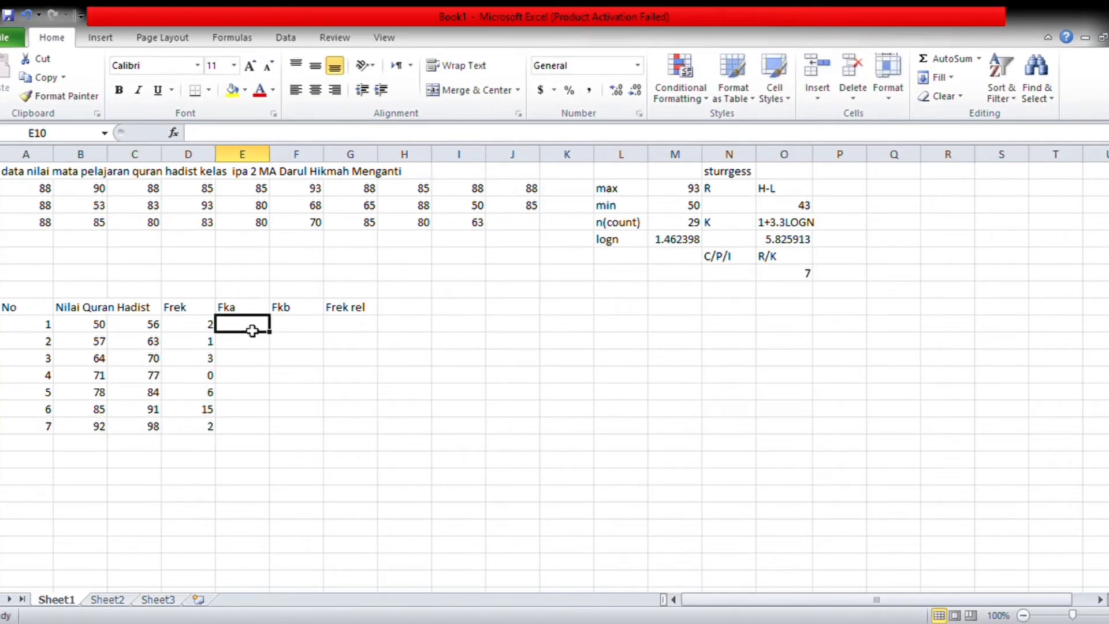
pyautogui.click(202, 443)
pyautogui.write('=sum(')
pyautogui.moveTo(197, 324); pyautogui.dragTo(203, 428)
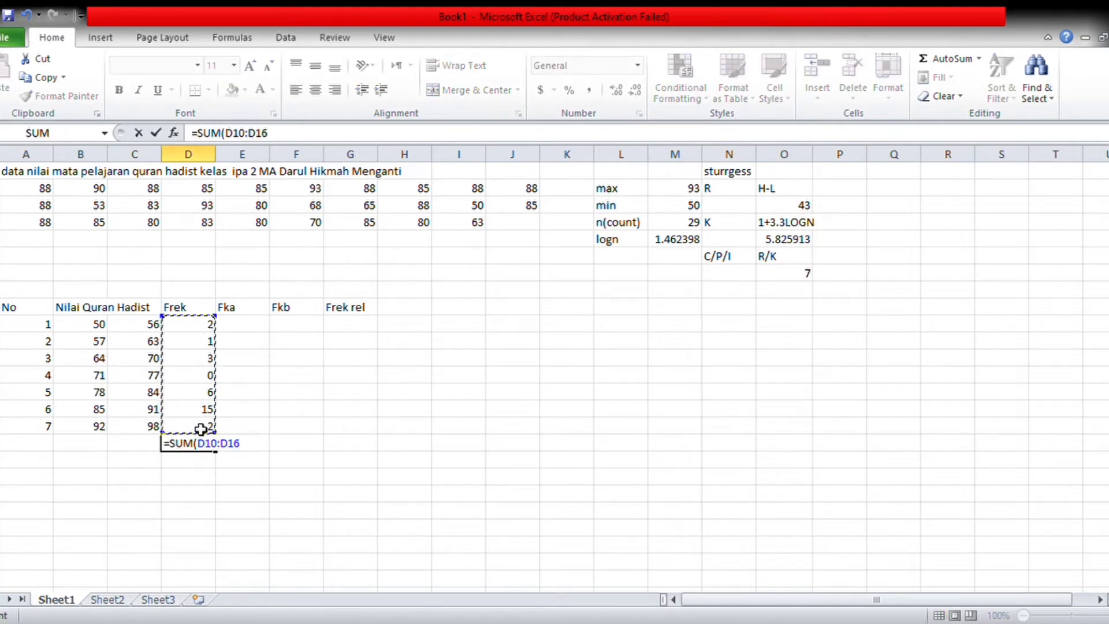
pyautogui.press('Return')
# Start the Fka column with 2 in E10 and a running total of 3 in E11
pyautogui.click(258, 326)
pyautogui.write('2')
pyautogui.press('Return')
pyautogui.write('=')
pyautogui.click(259, 326)
pyautogui.click(204, 347)
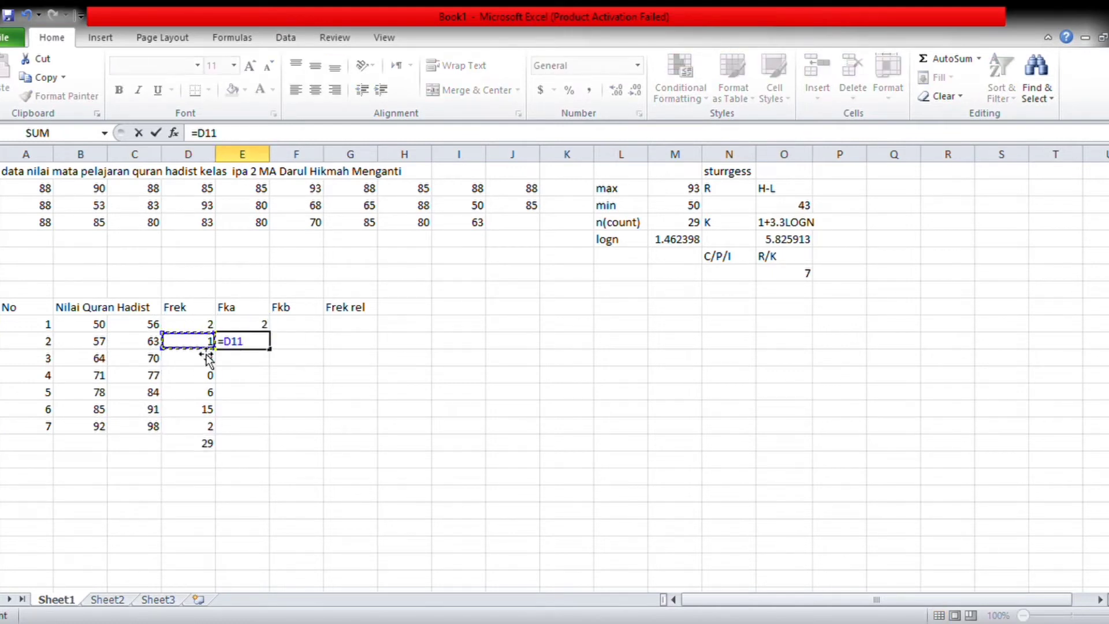
pyautogui.click(239, 330)
pyautogui.write('+')
pyautogui.click(205, 340)
pyautogui.press('Return')
# Continue the Fka running totals with 6 in E12 and 6 in E13
pyautogui.write('=')
pyautogui.click(258, 341)
pyautogui.write('+')
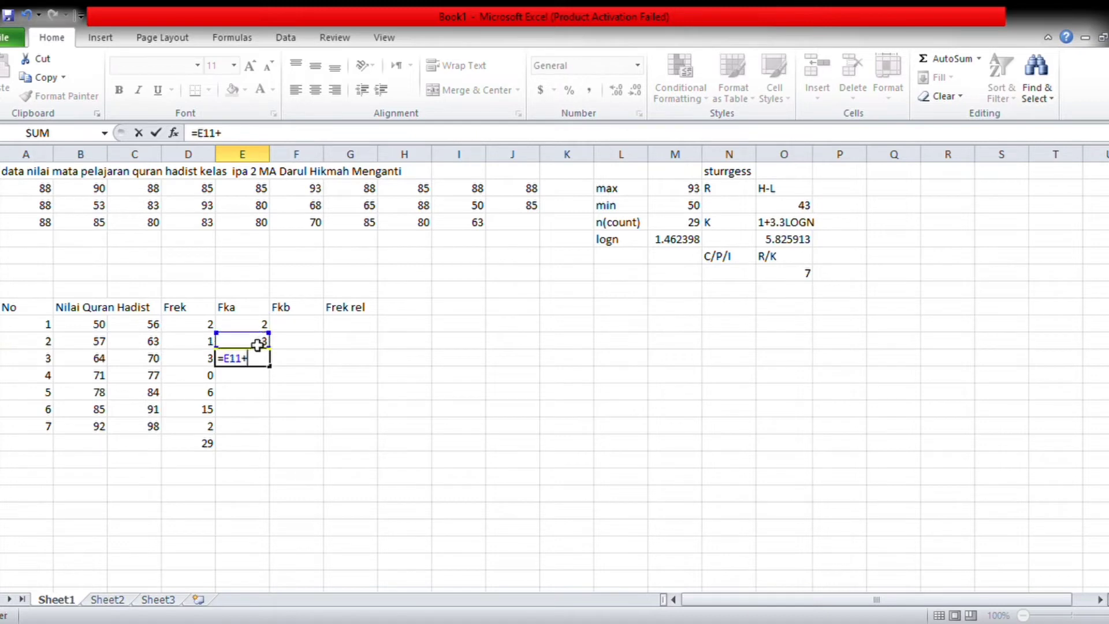
pyautogui.click(207, 369)
pyautogui.click(207, 361)
pyautogui.press('Return')
pyautogui.write('=')
pyautogui.click(258, 358)
pyautogui.write('+')
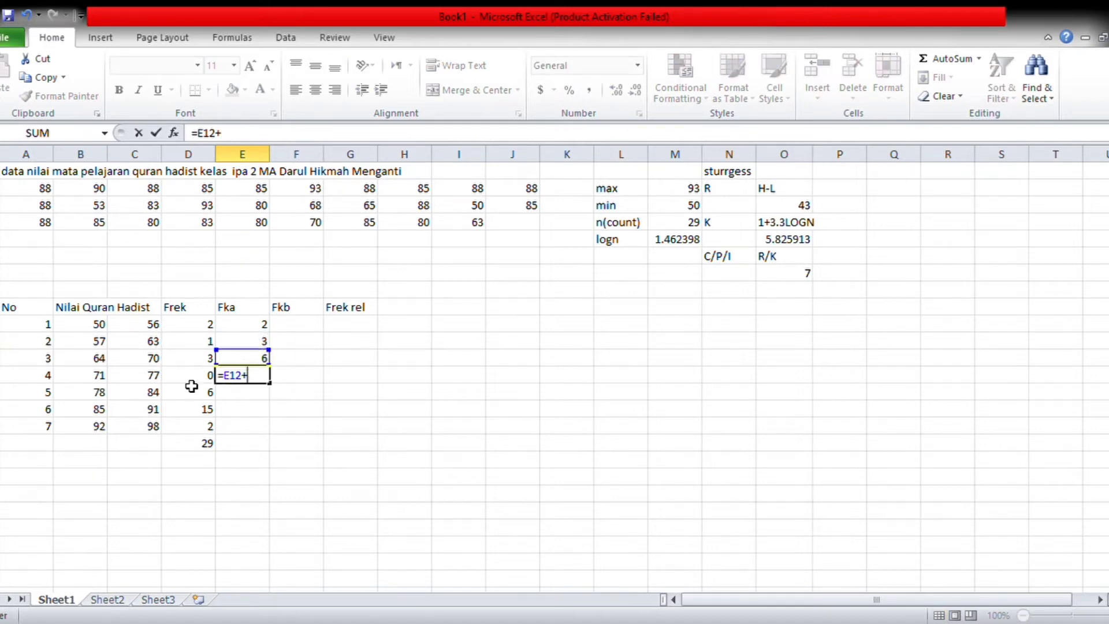
pyautogui.click(191, 380)
pyautogui.press('Return')
# Add Fka running totals 12 in E14 and 27 in E15
pyautogui.write('=')
pyautogui.click(263, 375)
pyautogui.write('+')
pyautogui.click(191, 394)
pyautogui.press('Return')
pyautogui.write('=')
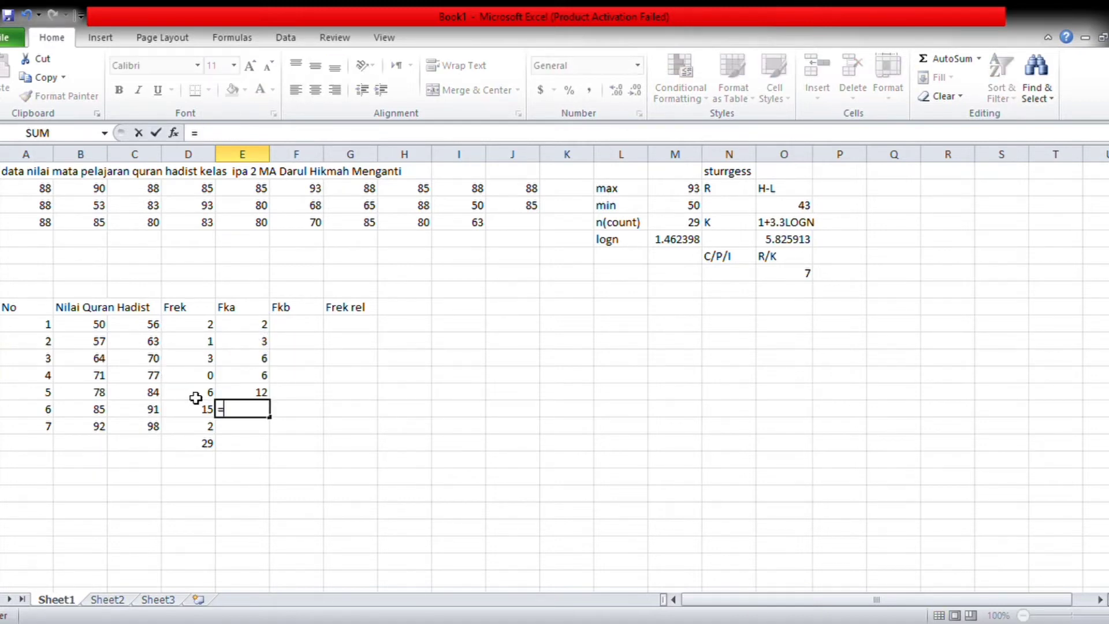
pyautogui.click(236, 398)
pyautogui.write('+')
pyautogui.click(211, 414)
pyautogui.press('Return')
# Finish the Fka column with =E15+D16, reaching 29 in E16
pyautogui.click(267, 414)
pyautogui.click(266, 427)
pyautogui.write('=')
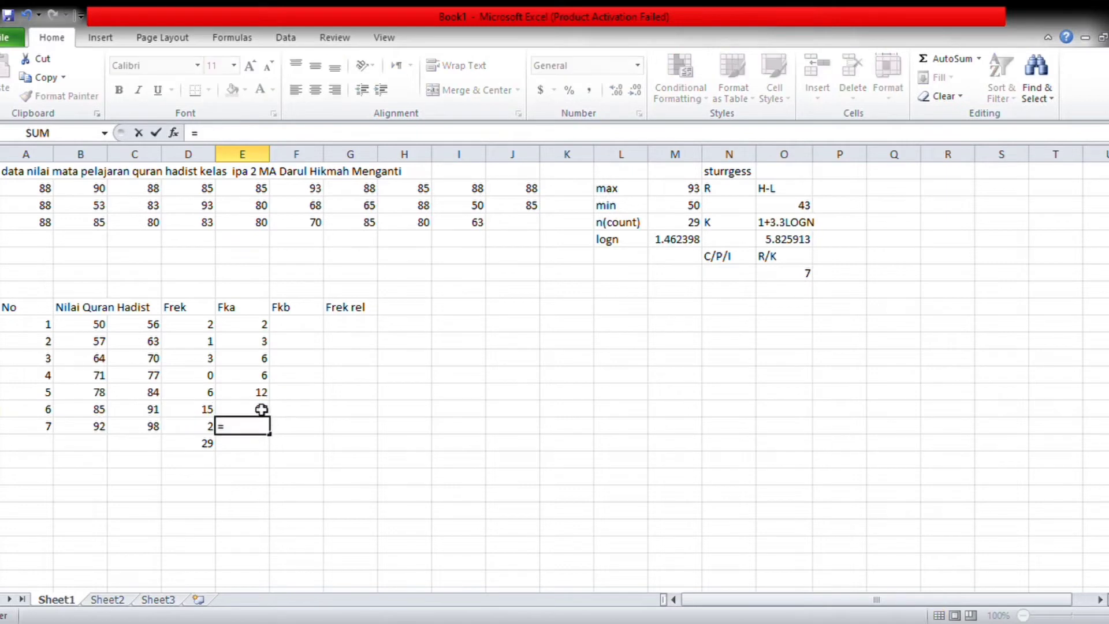
pyautogui.click(260, 413)
pyautogui.write('+')
pyautogui.click(207, 428)
pyautogui.press('Return')
pyautogui.click(288, 430)
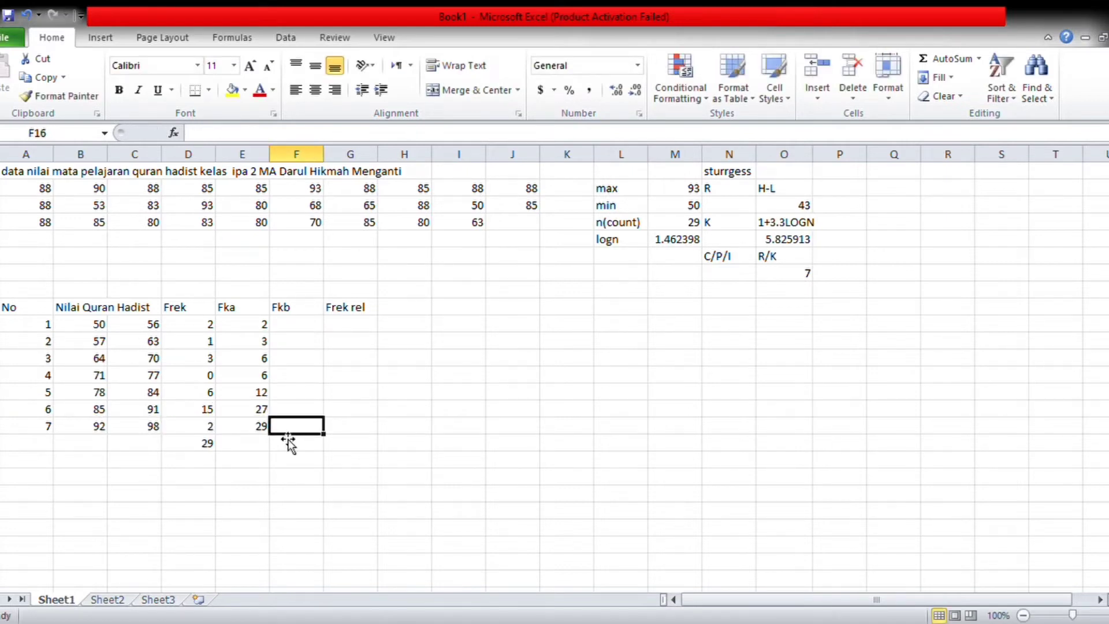
# Build Fkb upward from the bottom: 2 in F16, 4 in F15, 19 in F14
pyautogui.write('2')
pyautogui.click(293, 417)
pyautogui.write('=')
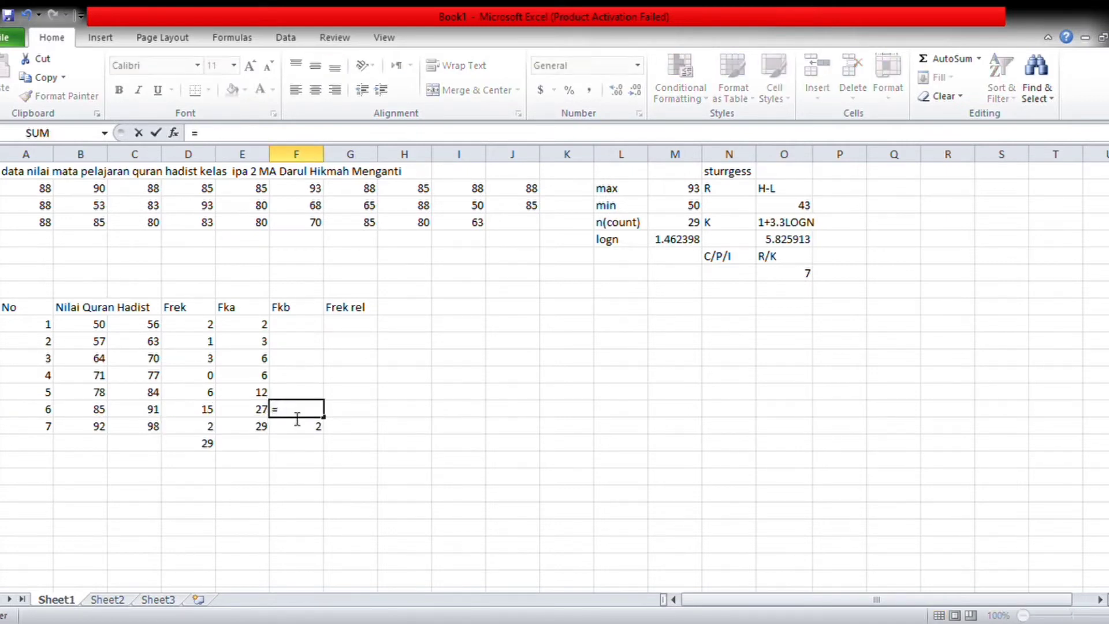
pyautogui.click(303, 429)
pyautogui.write('+')
pyautogui.click(207, 428)
pyautogui.press('Return')
pyautogui.click(312, 397)
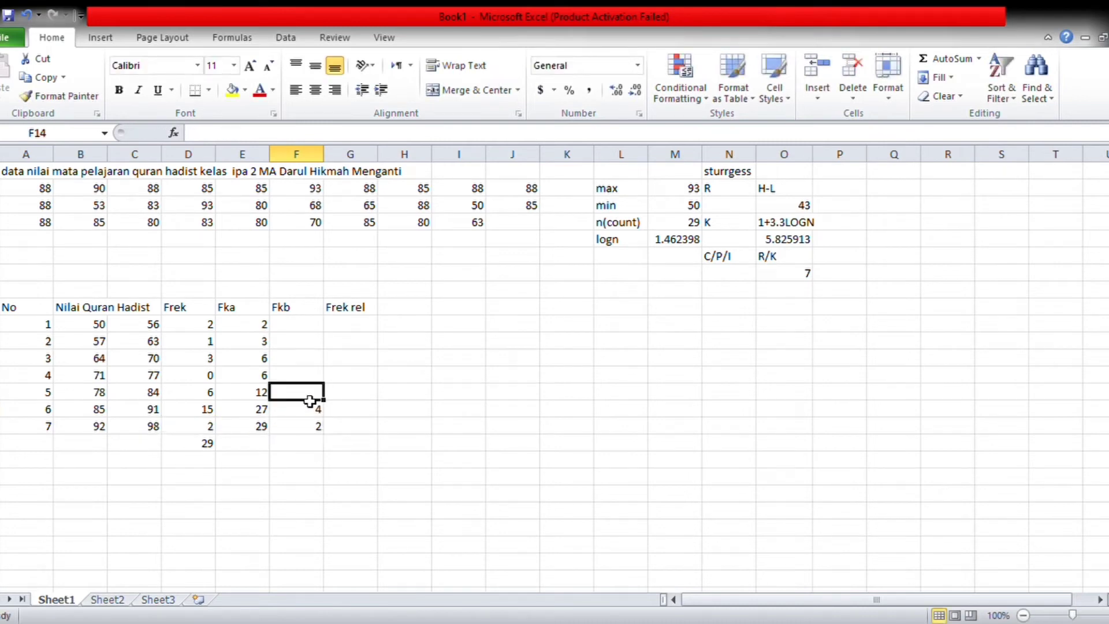
pyautogui.write('=')
pyautogui.click(312, 411)
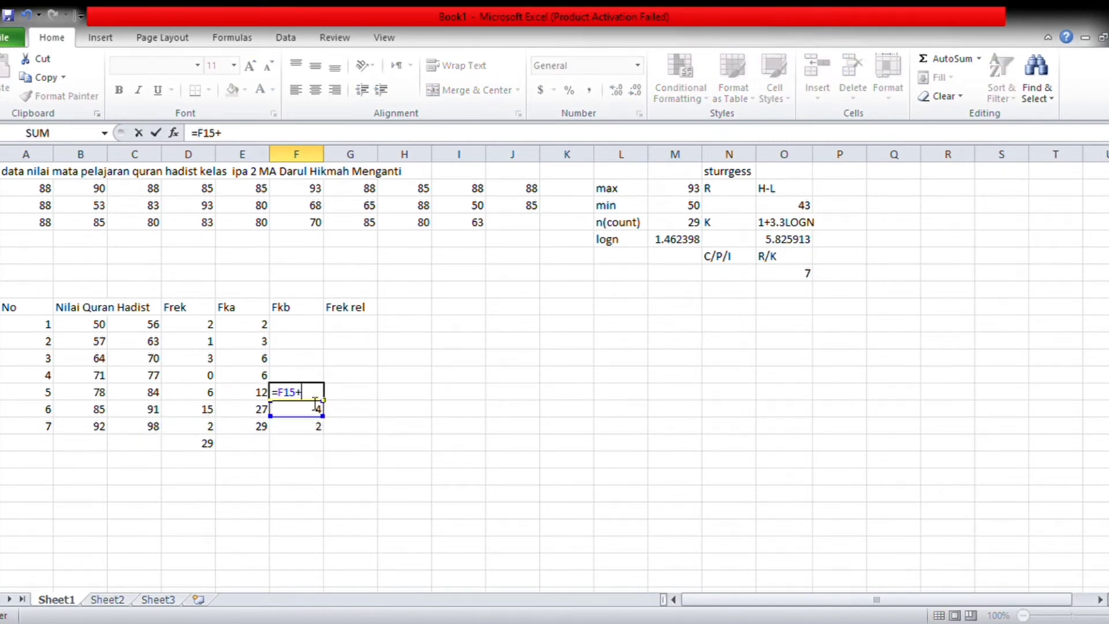
pyautogui.write('+')
pyautogui.click(209, 411)
pyautogui.press('Return')
# Continue Fkb with 25 in F13 and 25 in F12
pyautogui.click(313, 376)
pyautogui.write('=')
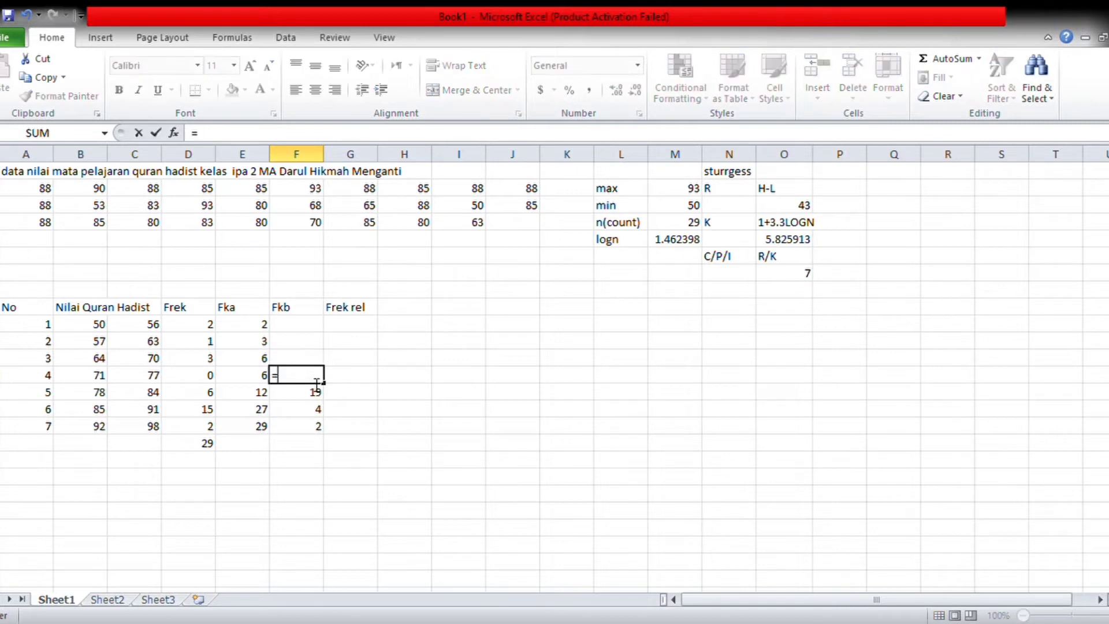
pyautogui.click(313, 395)
pyautogui.write('+')
pyautogui.click(201, 398)
pyautogui.press('Return')
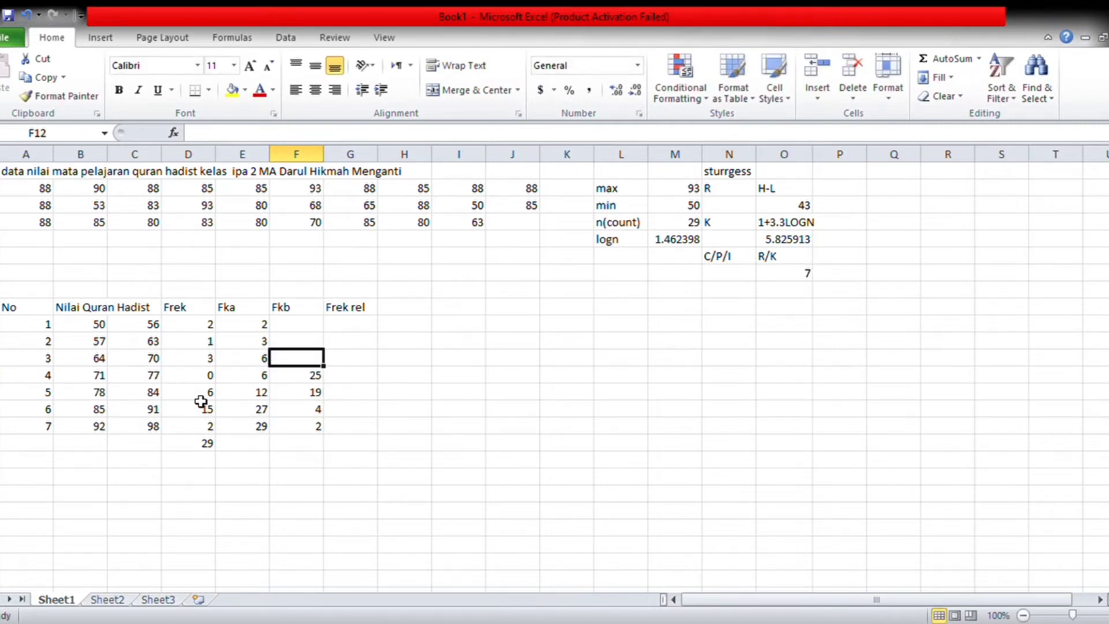
pyautogui.write('=')
pyautogui.click(285, 376)
pyautogui.write('+')
pyautogui.click(212, 378)
pyautogui.press('Return')
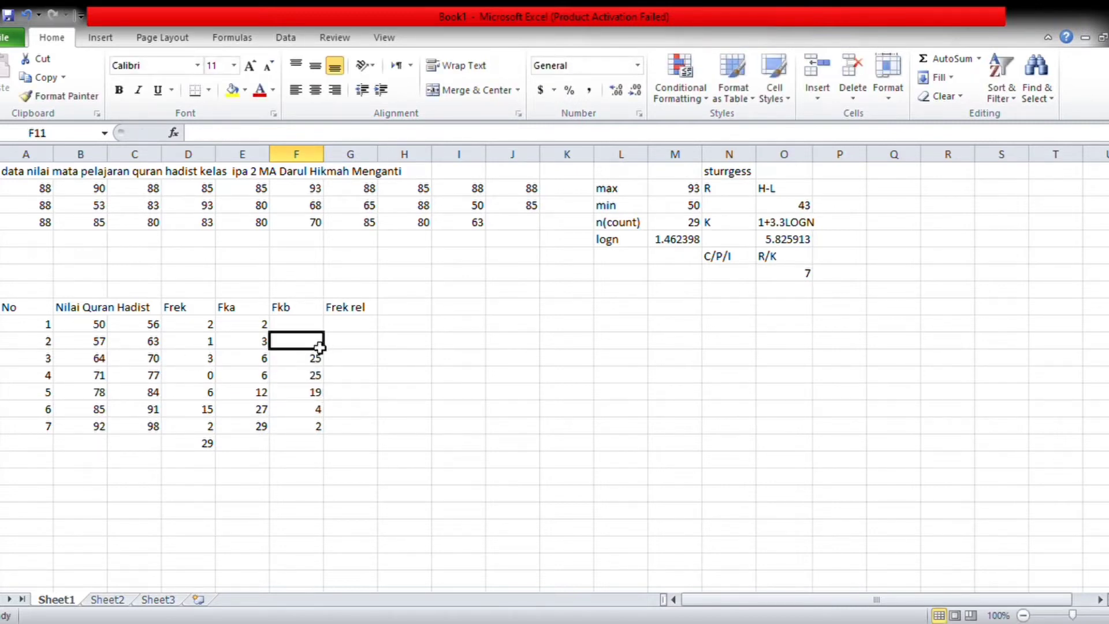
# Finish Fkb with 28 in F11 and 29 in F10
pyautogui.doubleClick(319, 347)
pyautogui.write('=')
pyautogui.click(299, 363)
pyautogui.write('+')
pyautogui.click(206, 363)
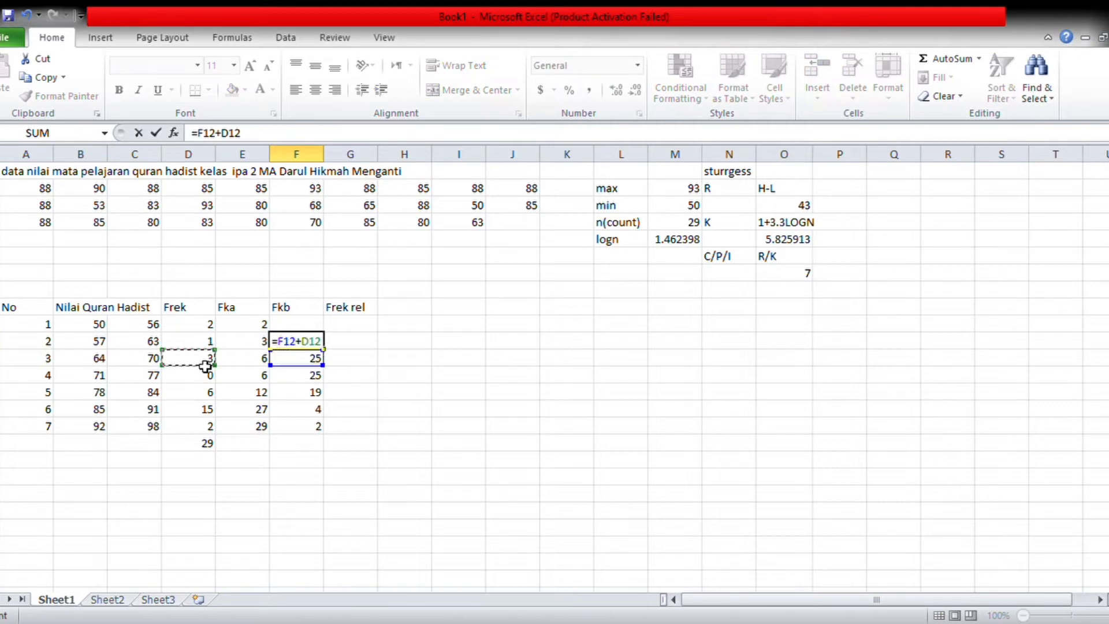
pyautogui.press('Return')
pyautogui.write('=')
pyautogui.click(317, 344)
pyautogui.write('+')
pyautogui.click(200, 342)
pyautogui.press('Return')
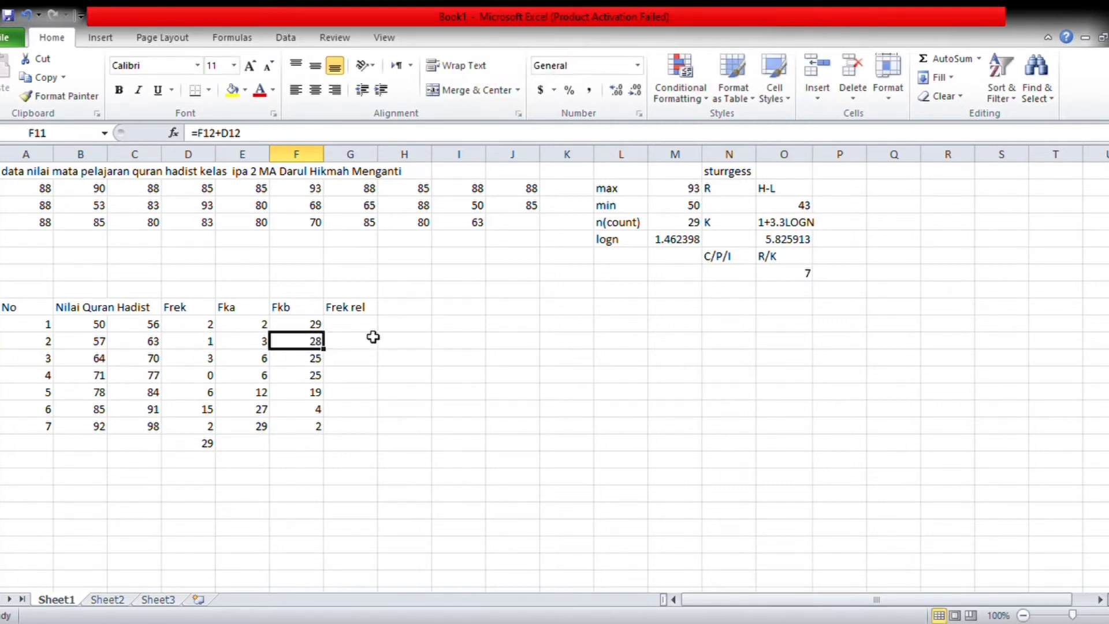
# Enter =D10/$D$17 in G10, fill down to G16, and format as percentages
pyautogui.click(366, 324)
pyautogui.write('=')
pyautogui.click(199, 324)
pyautogui.write('/')
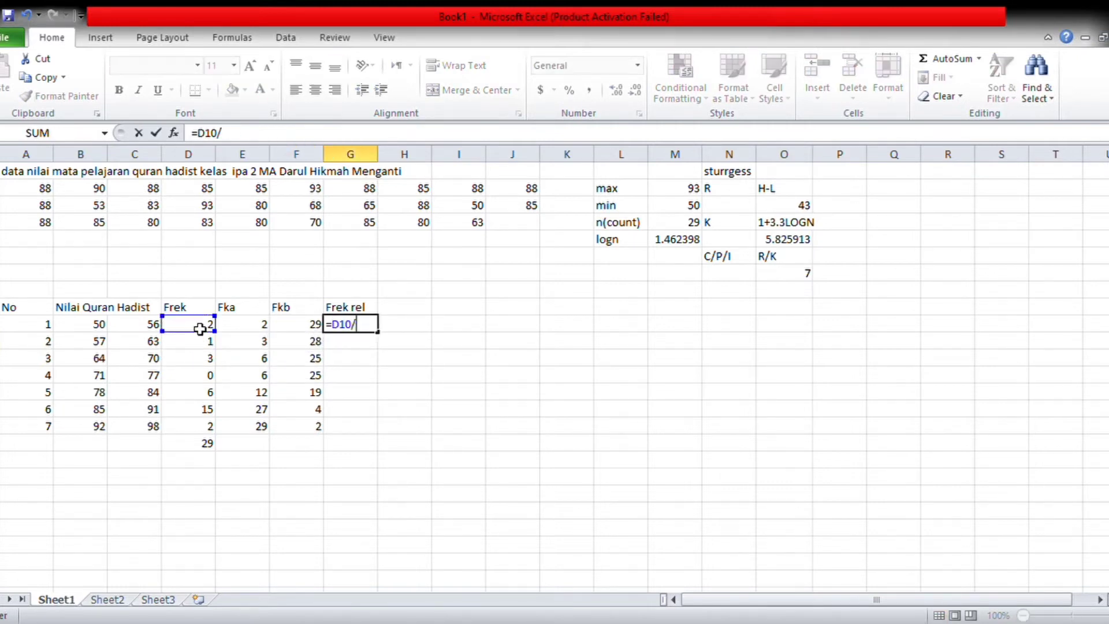
pyautogui.click(199, 443)
pyautogui.click(362, 328)
pyautogui.write('$D$17')
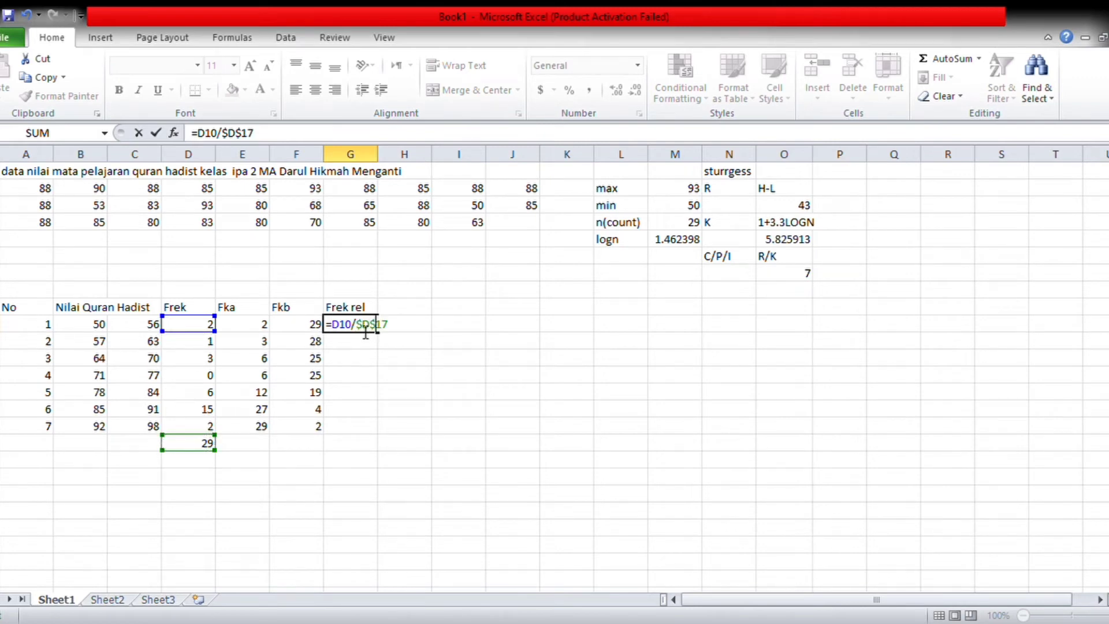
pyautogui.press('Return')
pyautogui.click(370, 326)
pyautogui.moveTo(378, 332); pyautogui.dragTo(384, 439)
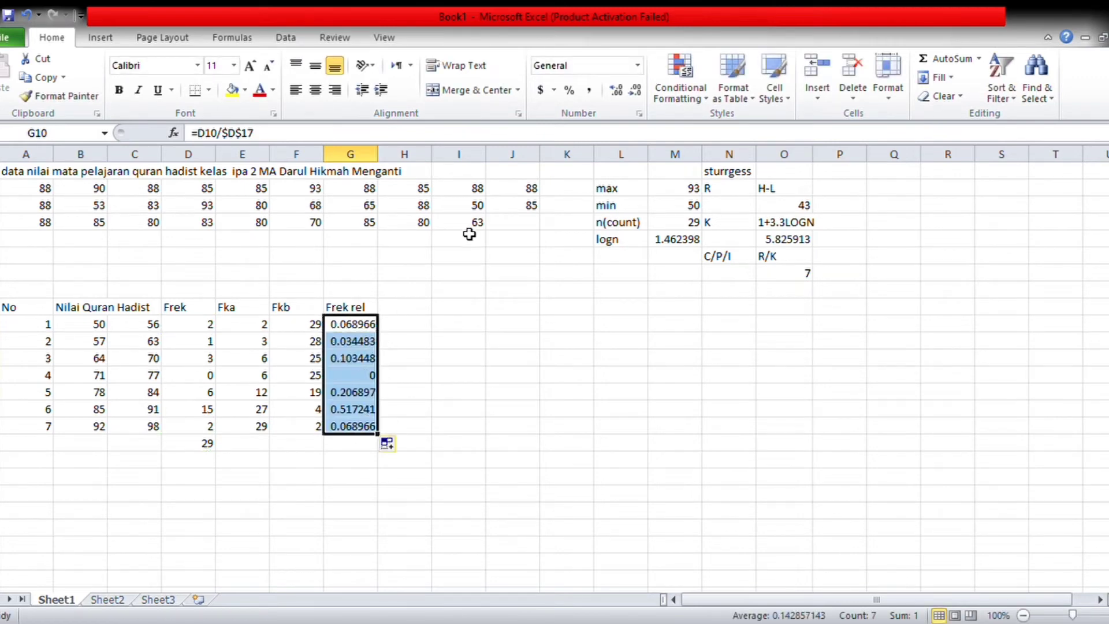
pyautogui.click(569, 90)
# Total the relative frequencies with =SUM(G10:G16) in G17, giving 100%, then select the table A9:G17
pyautogui.click(353, 443)
pyautogui.write('=sum')
pyautogui.press('Tab')
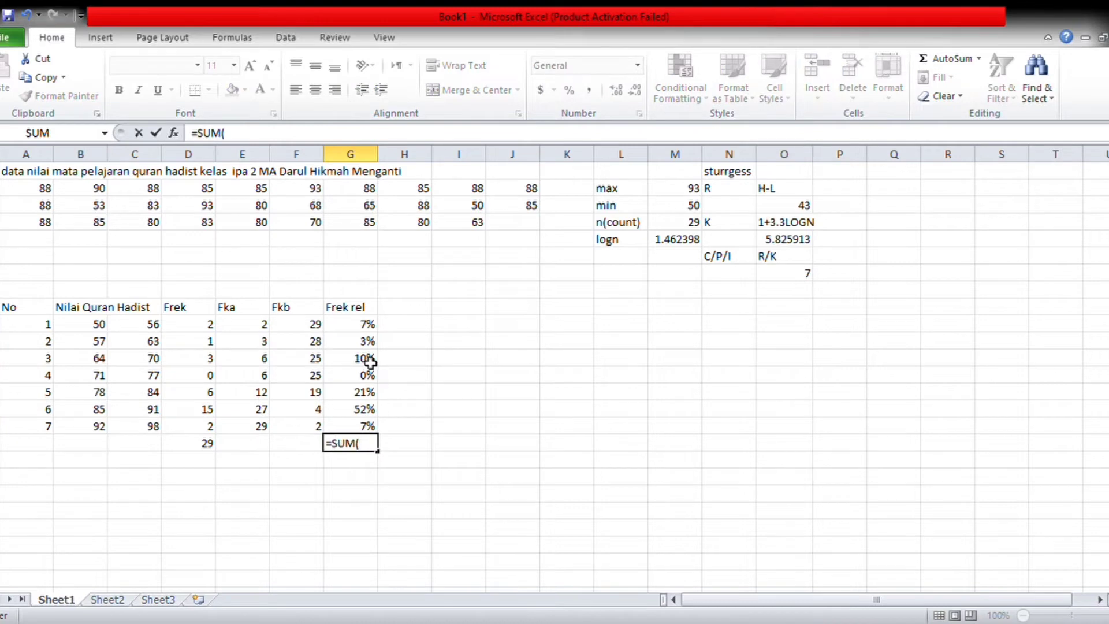
pyautogui.moveTo(363, 324); pyautogui.dragTo(366, 424)
pyautogui.press('Return')
pyautogui.click(534, 325)
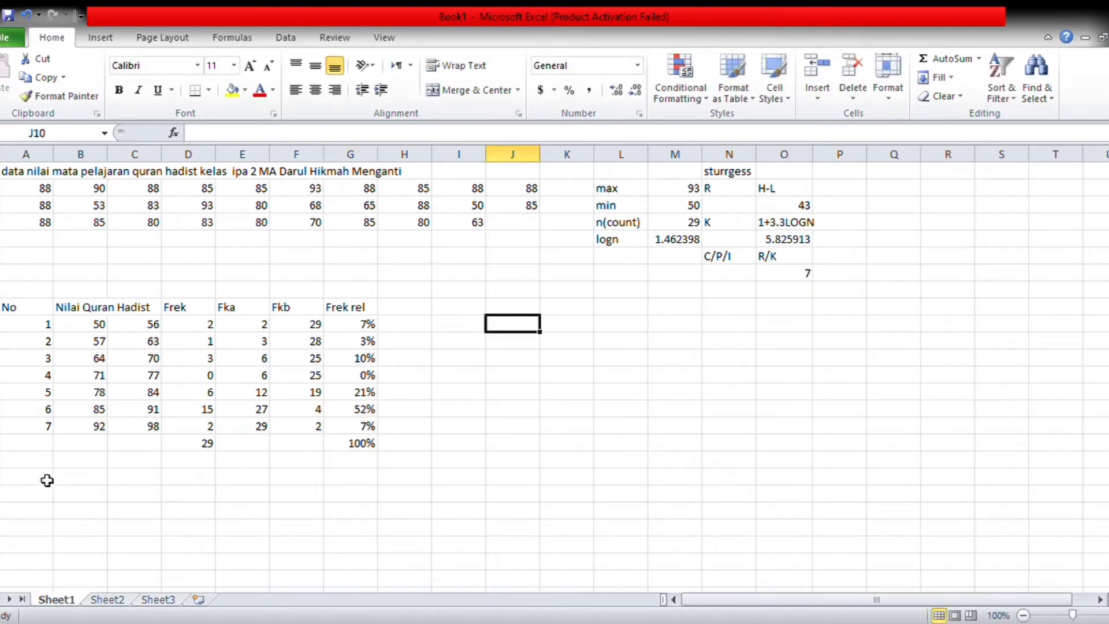
pyautogui.moveTo(32, 307); pyautogui.dragTo(364, 443)
# Apply All Borders to the frequency table A9:G17 and type the HISTOGRAM heading in A20
pyautogui.click(195, 89)
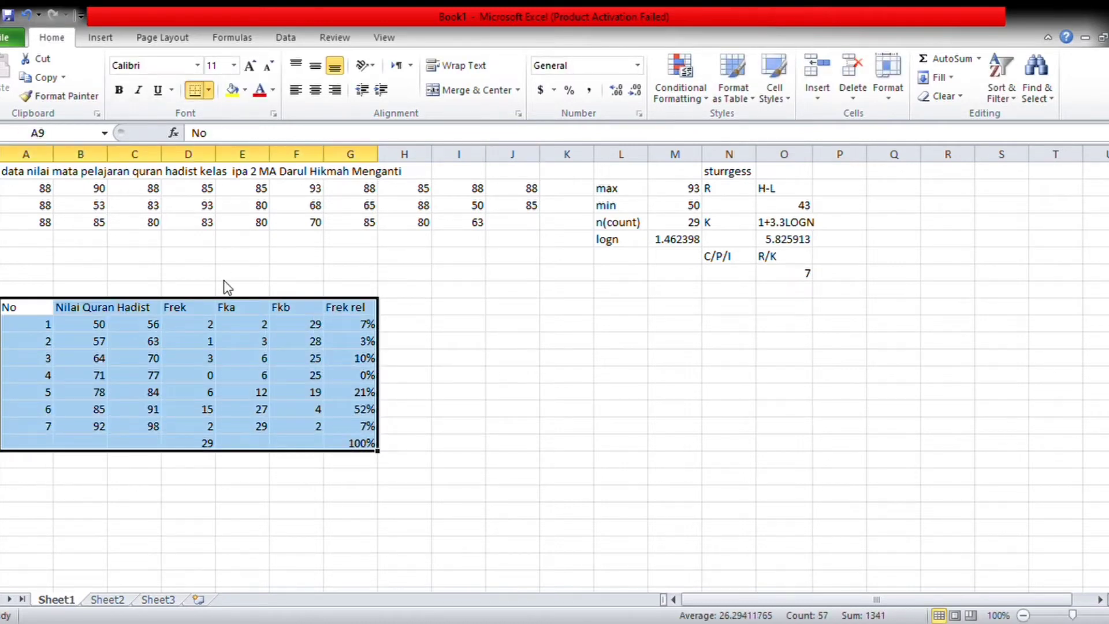
pyautogui.click(81, 477)
pyautogui.click(27, 496)
pyautogui.write('h')
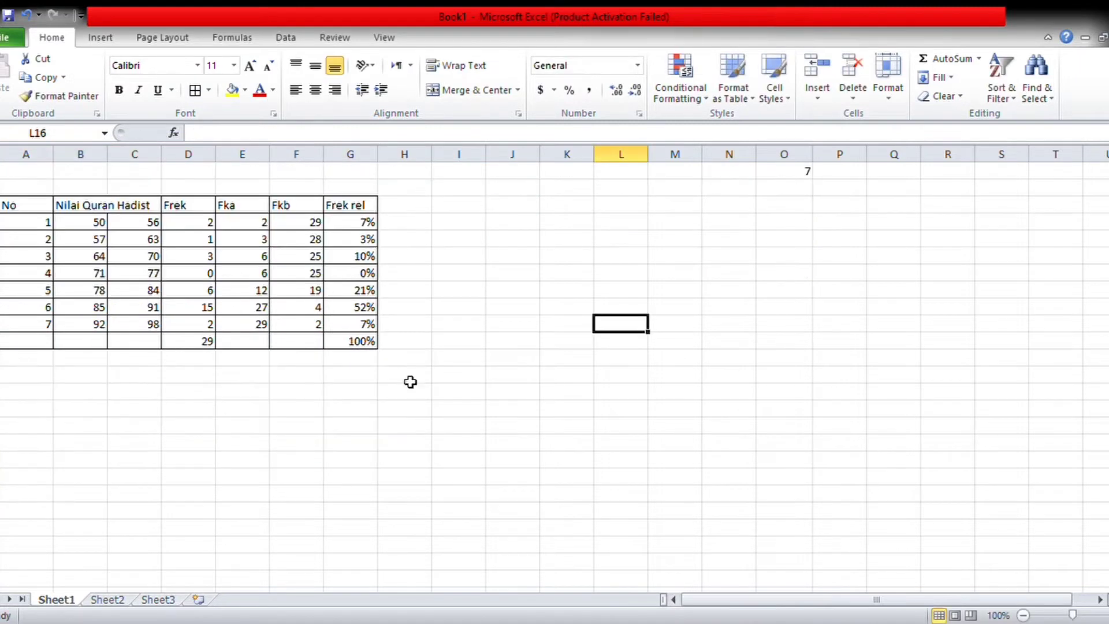
pyautogui.click(49, 396)
pyautogui.write('HIST')
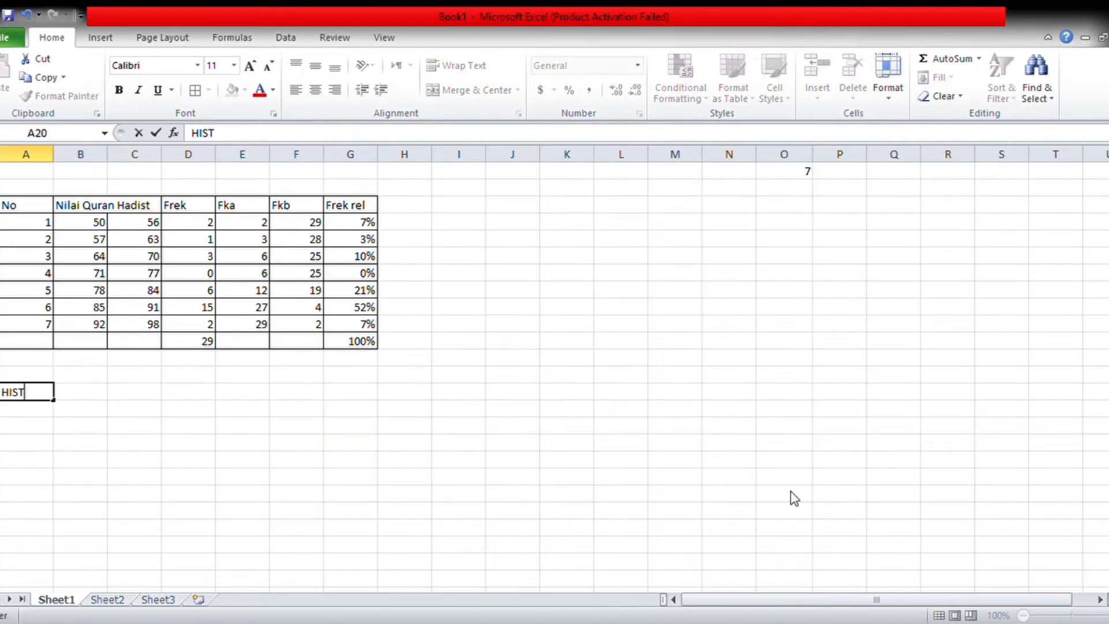
pyautogui.write('M')
pyautogui.press('Right')
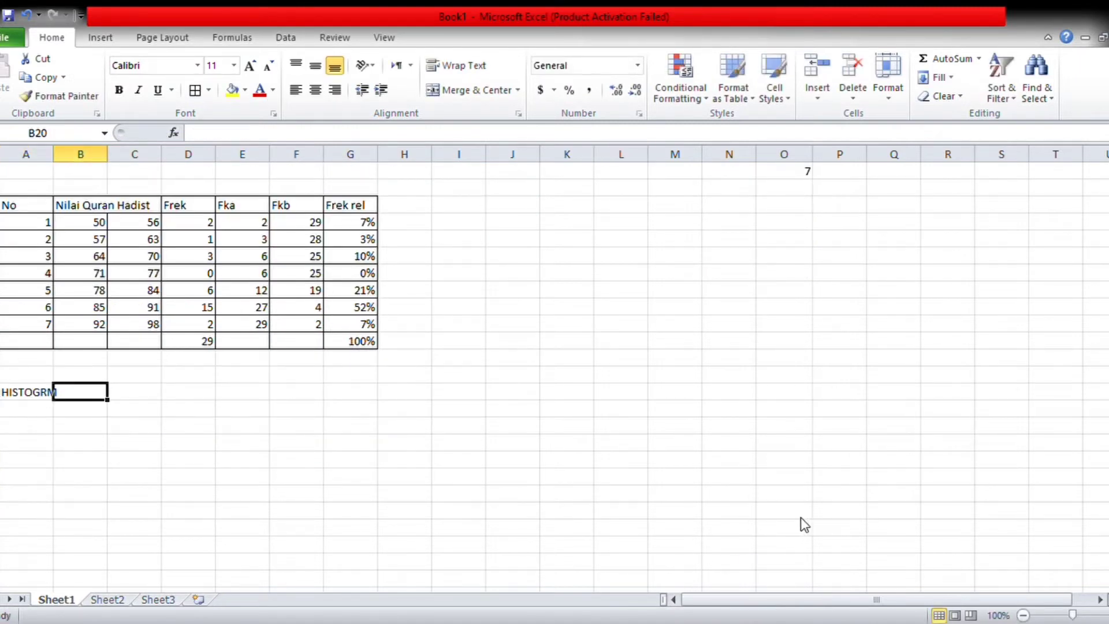
pyautogui.doubleClick(50, 395)
pyautogui.write('A')
pyautogui.click(62, 414)
pyautogui.click(39, 414)
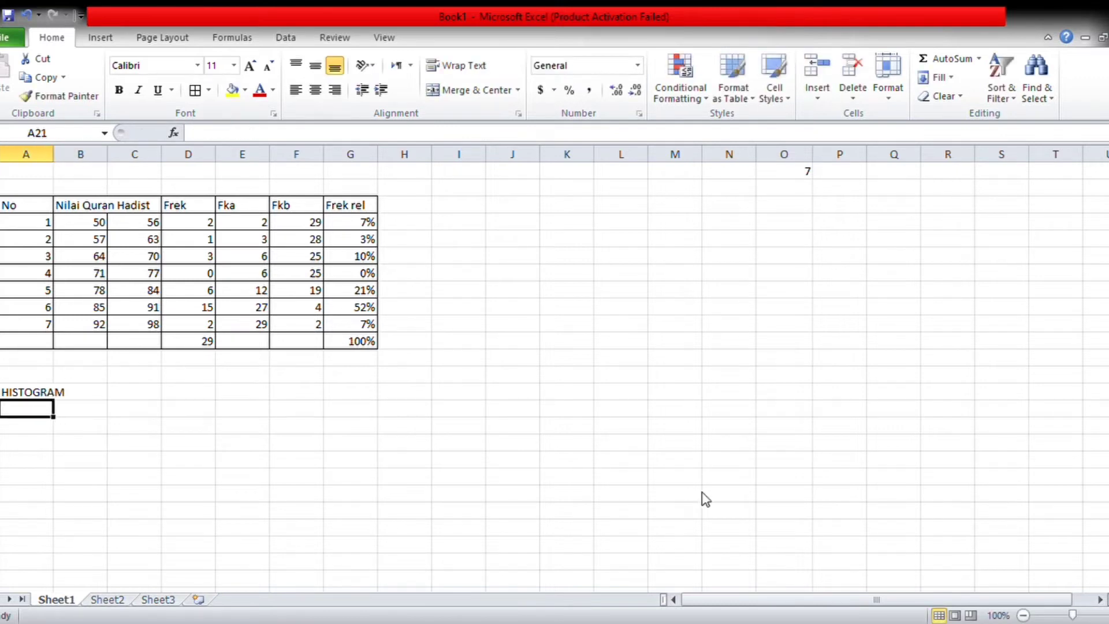
# Add X and Y column labels and enter the first boundary 49.5
pyautogui.write('X')
pyautogui.press('Right')
pyautogui.write('Y')
pyautogui.press('Return')
pyautogui.press('Left')
pyautogui.write('49')
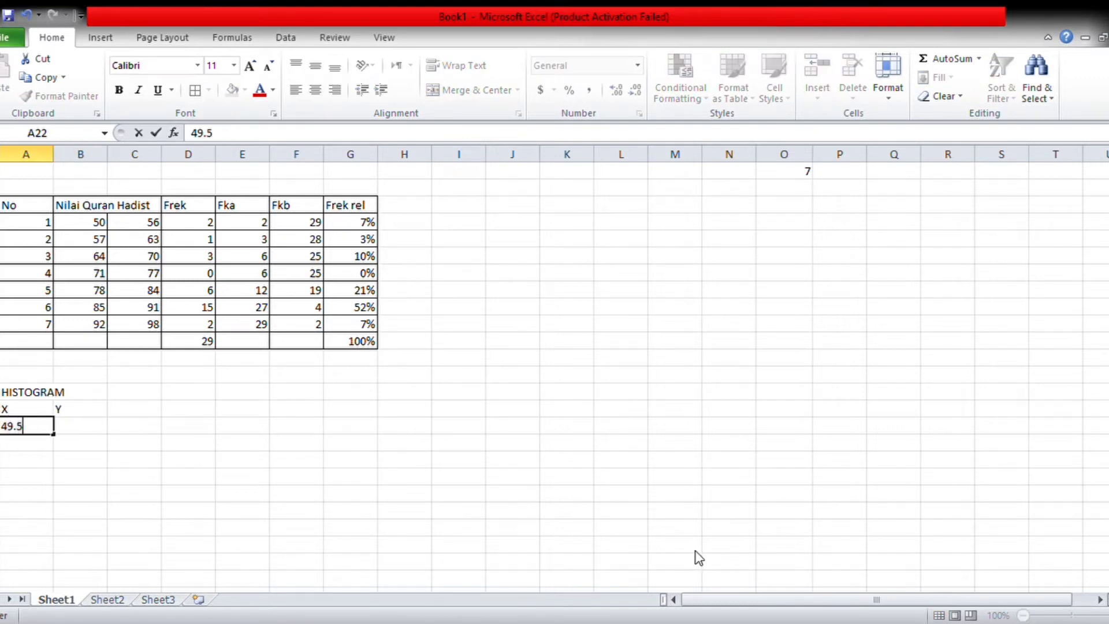
pyautogui.click(30, 453)
# Enter =C10+0.5 in A23 and fill the X boundaries down to 98.5
pyautogui.write('=')
pyautogui.click(153, 225)
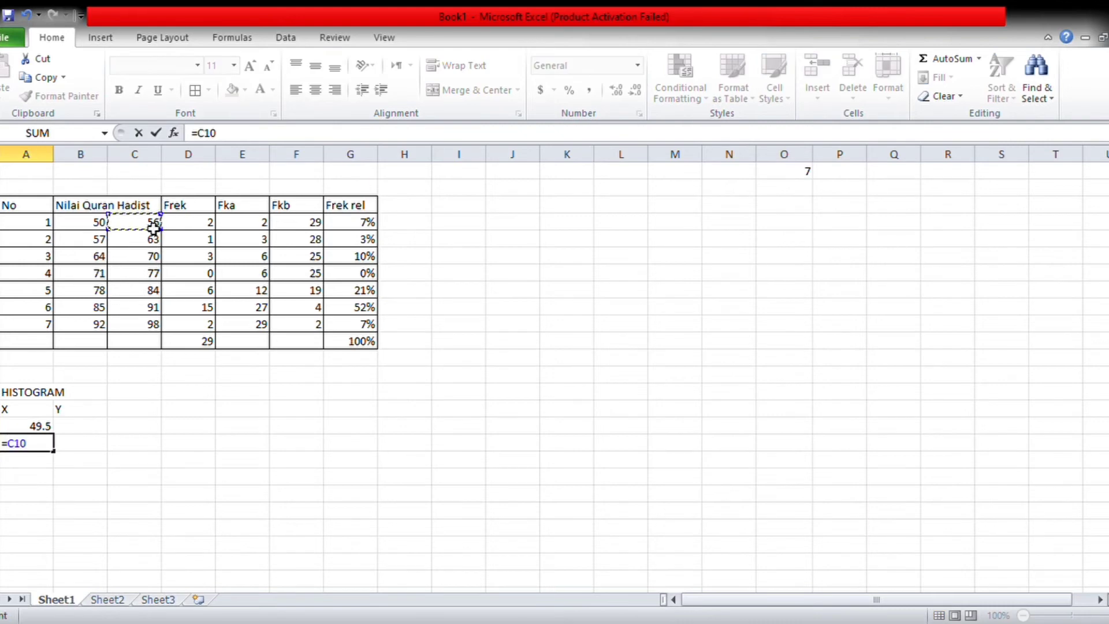
pyautogui.press('F9')
pyautogui.click(61, 460)
pyautogui.click(44, 449)
pyautogui.write('=')
pyautogui.click(153, 223)
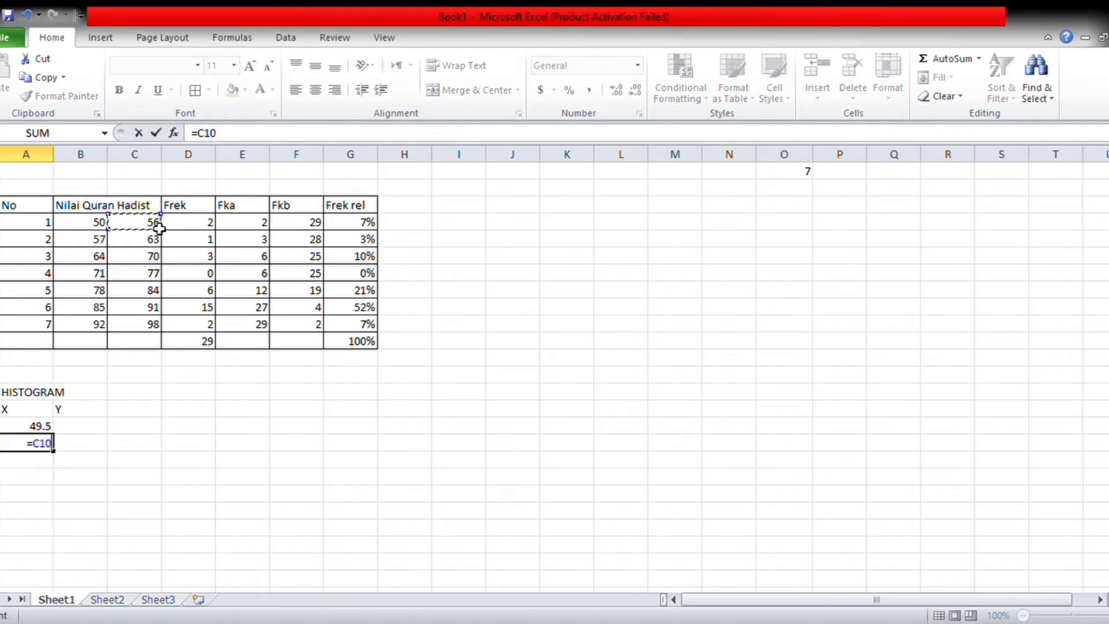
pyautogui.write('+0.5')
pyautogui.press('Return')
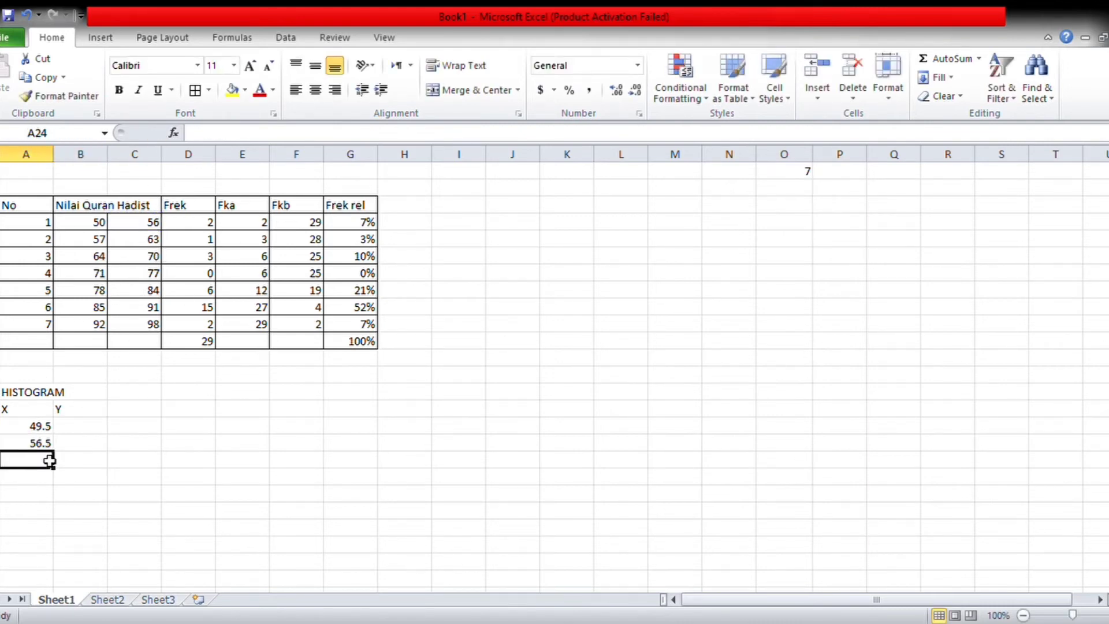
pyautogui.click(35, 443)
pyautogui.moveTo(53, 451); pyautogui.dragTo(53, 545)
# Type the Y frequencies 2, 1, 3, 0, 6, 15, 2 in column B and select A22:B29
pyautogui.press('Right')
pyautogui.write('2 1')
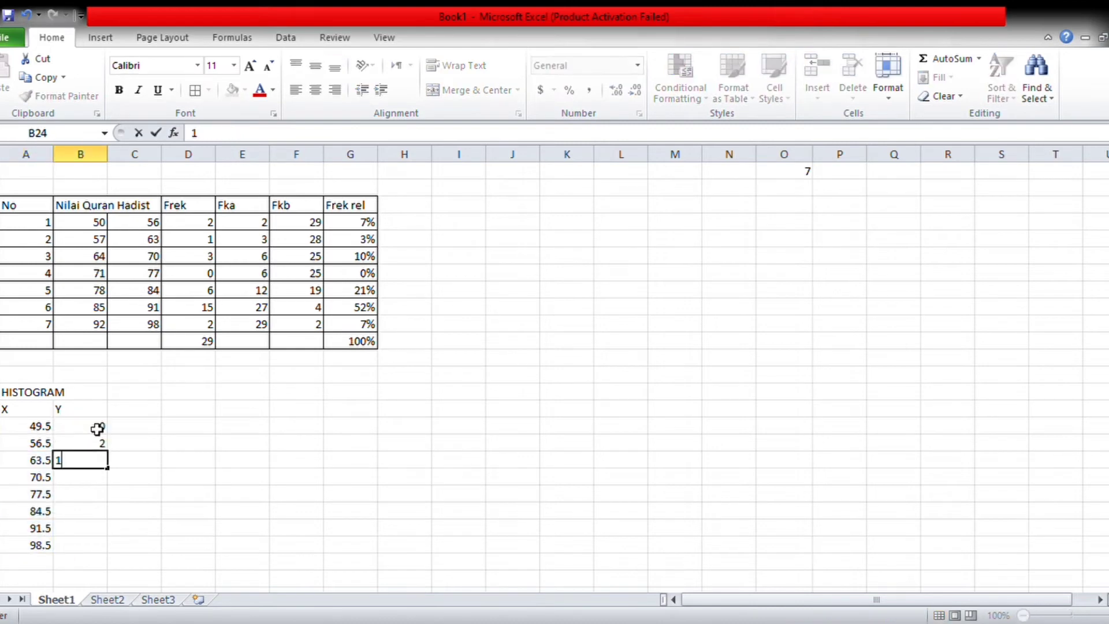
pyautogui.write(' 3 0 6 15 2')
pyautogui.press('Return')
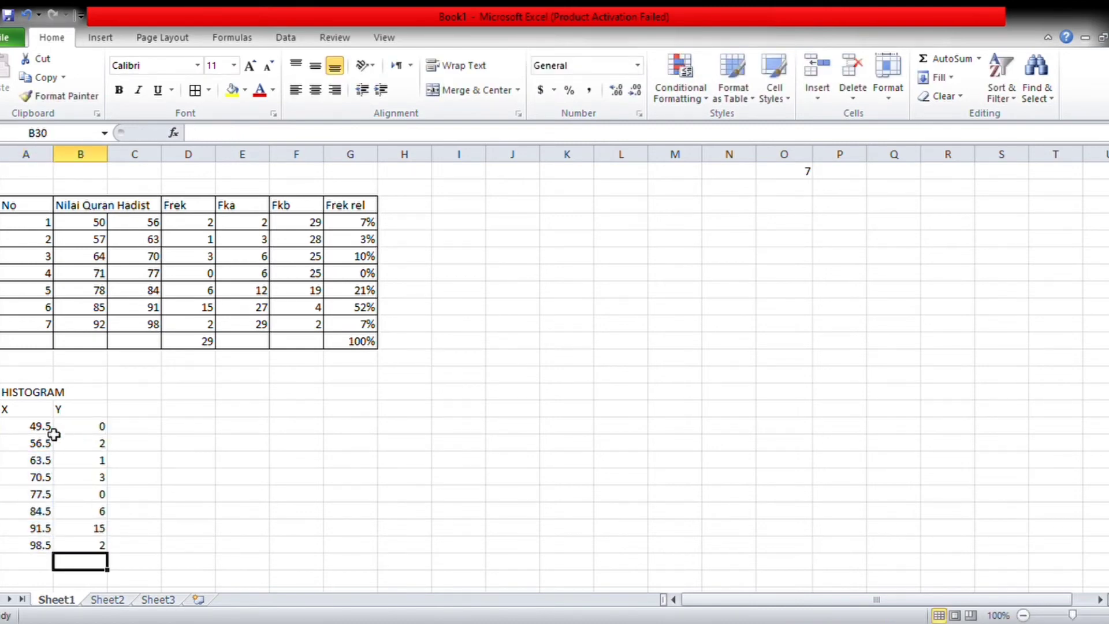
pyautogui.moveTo(50, 430); pyautogui.dragTo(104, 544)
pyautogui.click(100, 37)
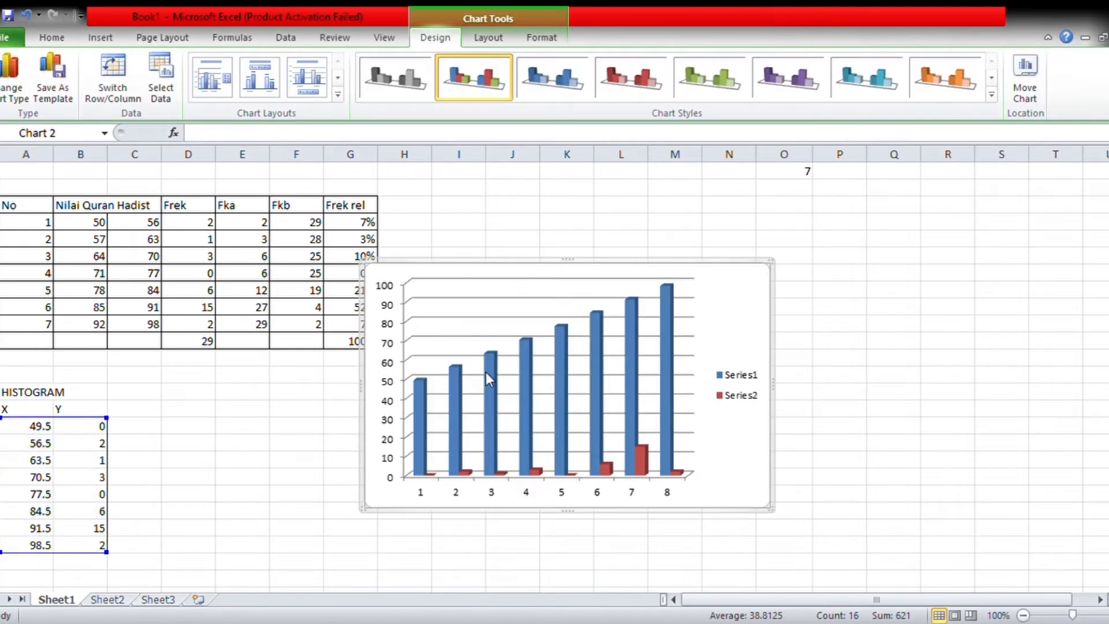
# Insert a 3-D clustered column chart from A22:B29, delete Series1, and set series values to B22:B29
pyautogui.click(486, 372)
pyautogui.press('Delete')
pyautogui.click(385, 318)
pyautogui.click(437, 401)
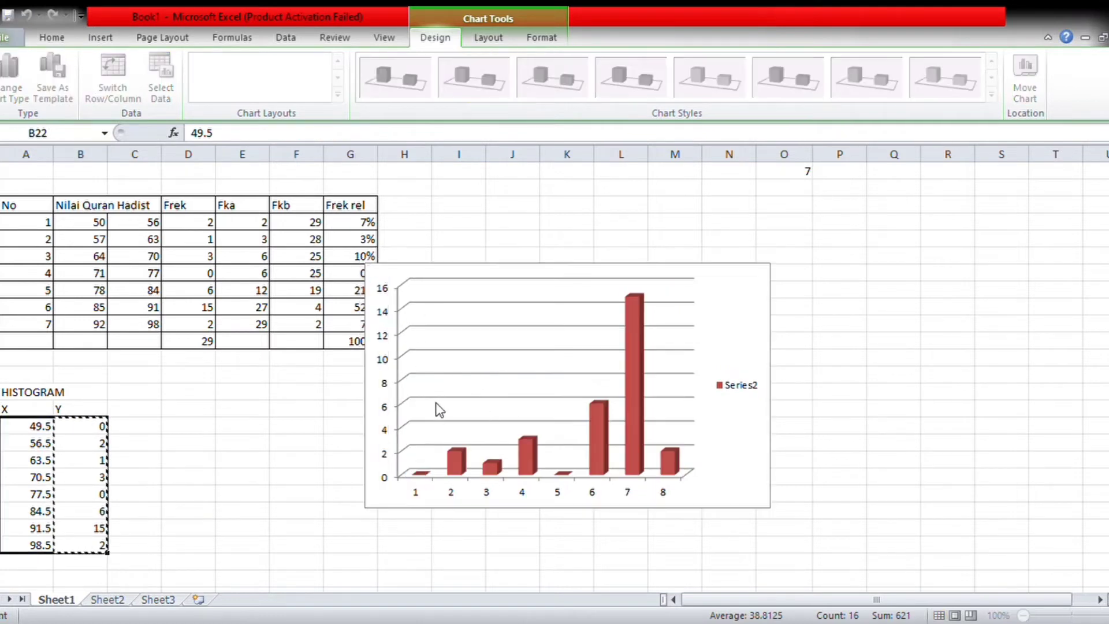
pyautogui.moveTo(41, 431); pyautogui.dragTo(42, 545)
pyautogui.click(674, 297)
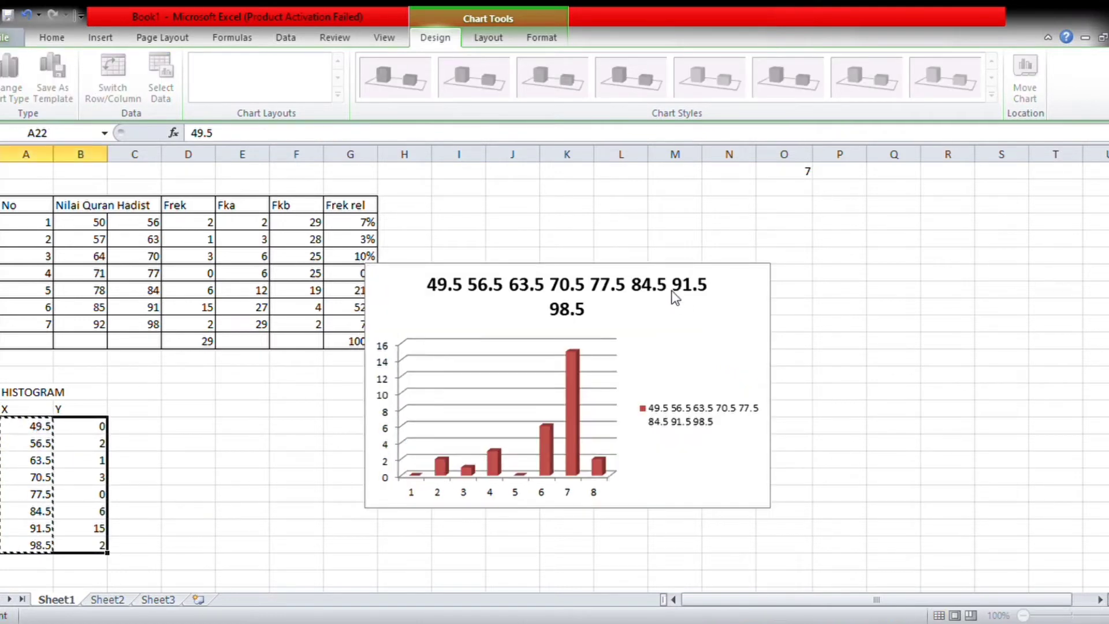
pyautogui.click(593, 345)
pyautogui.moveTo(97, 428); pyautogui.dragTo(99, 544)
pyautogui.click(666, 298)
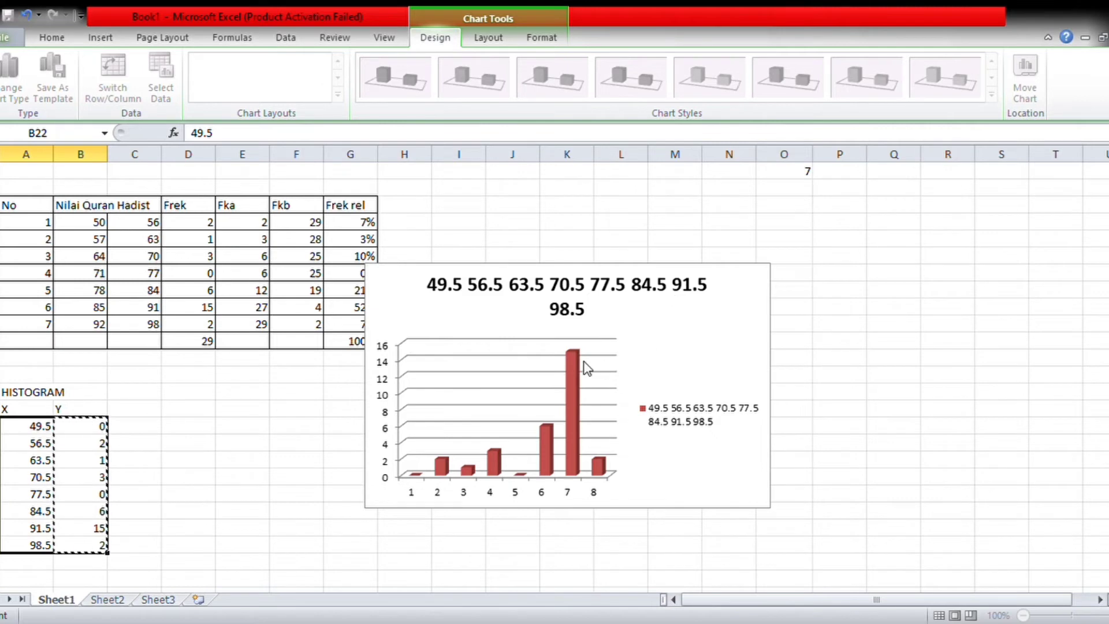
pyautogui.click(584, 363)
pyautogui.click(593, 314)
# Use A22:A29 as the axis labels and reduce the bars' gap width to zero
pyautogui.moveTo(33, 432); pyautogui.dragTo(32, 547)
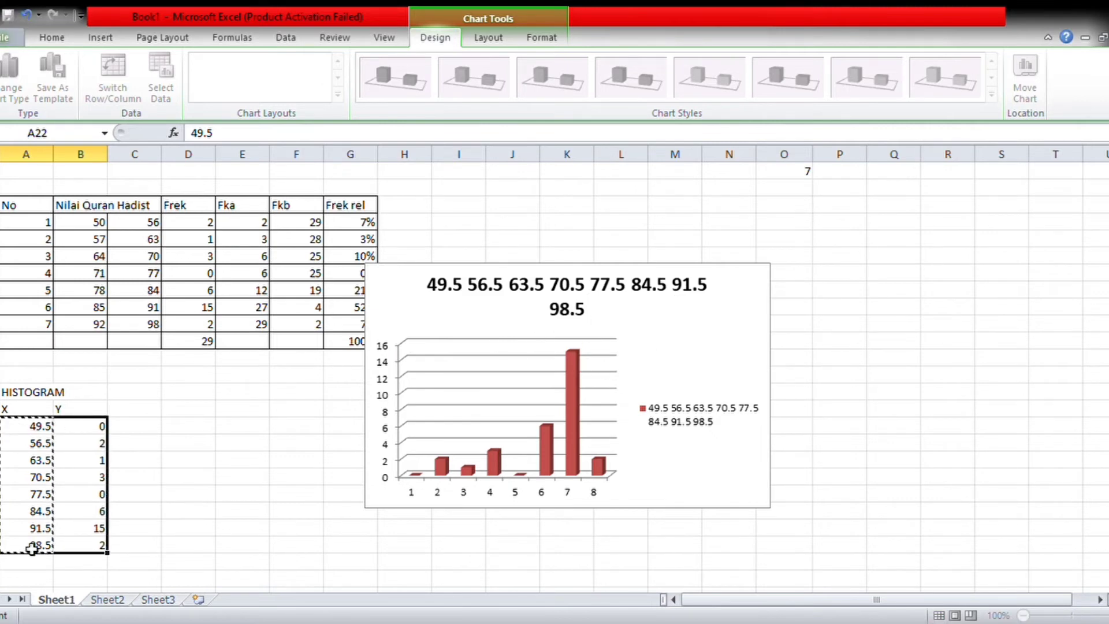
pyautogui.click(680, 313)
pyautogui.click(712, 432)
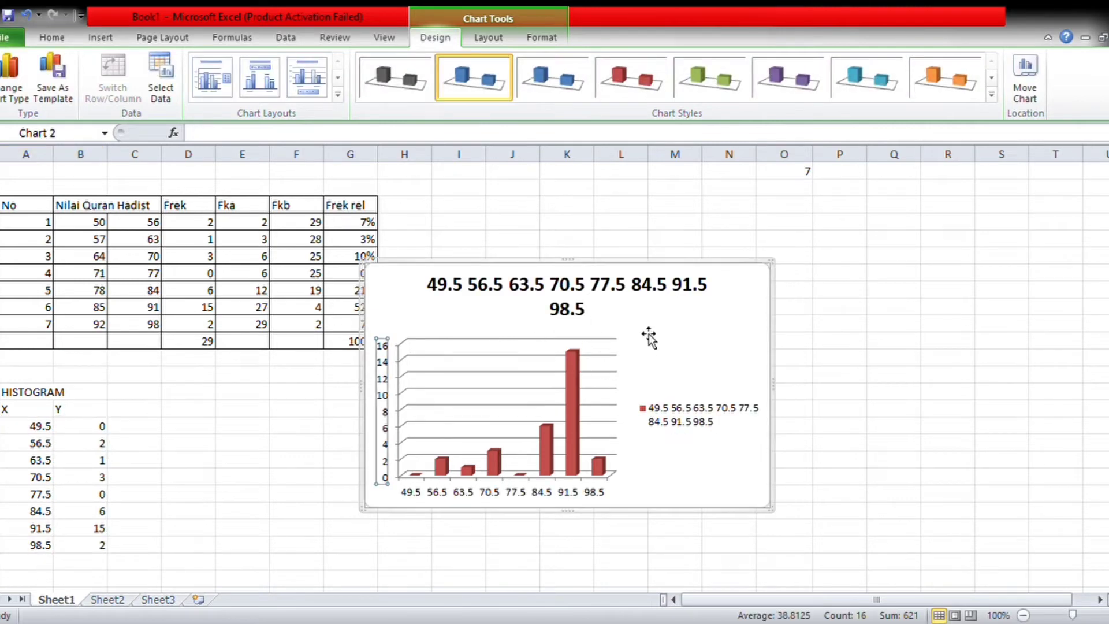
pyautogui.click(575, 410)
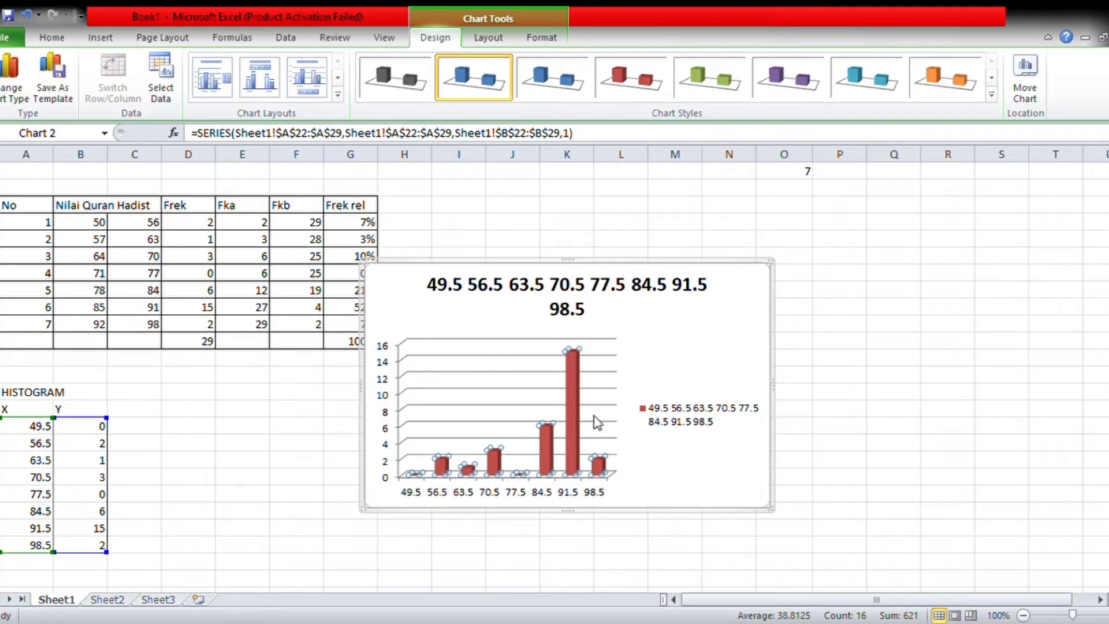
pyautogui.click(605, 530)
pyautogui.moveTo(569, 217); pyautogui.dragTo(500, 220)
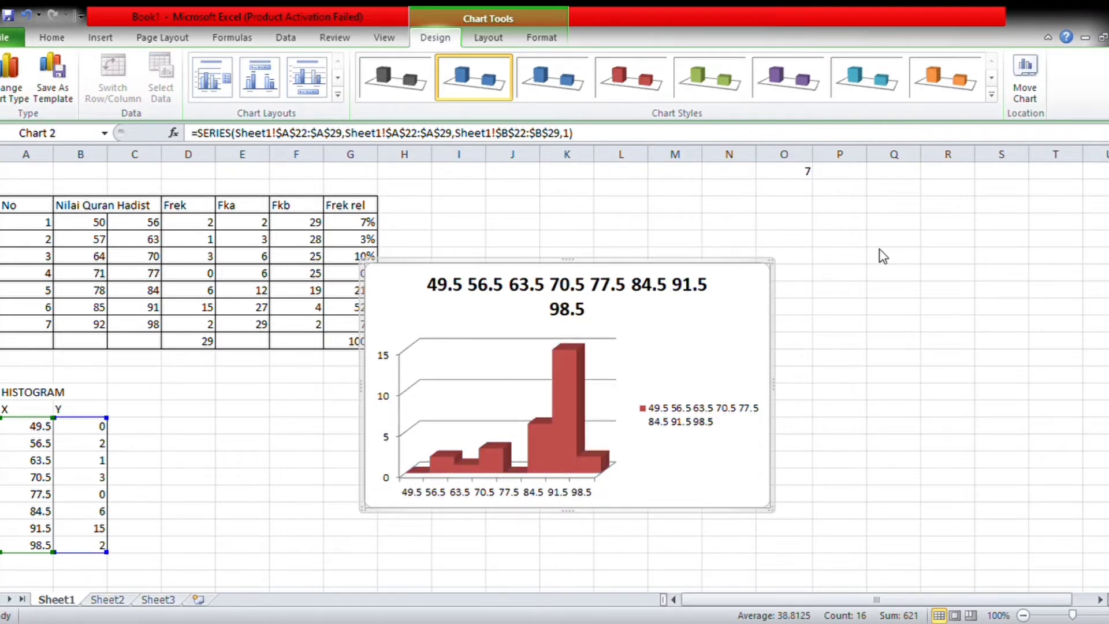
pyautogui.click(697, 529)
# Retitle the chart HISTOGRAM
pyautogui.moveTo(459, 287); pyautogui.dragTo(653, 328)
pyautogui.write('HISTGRAM')
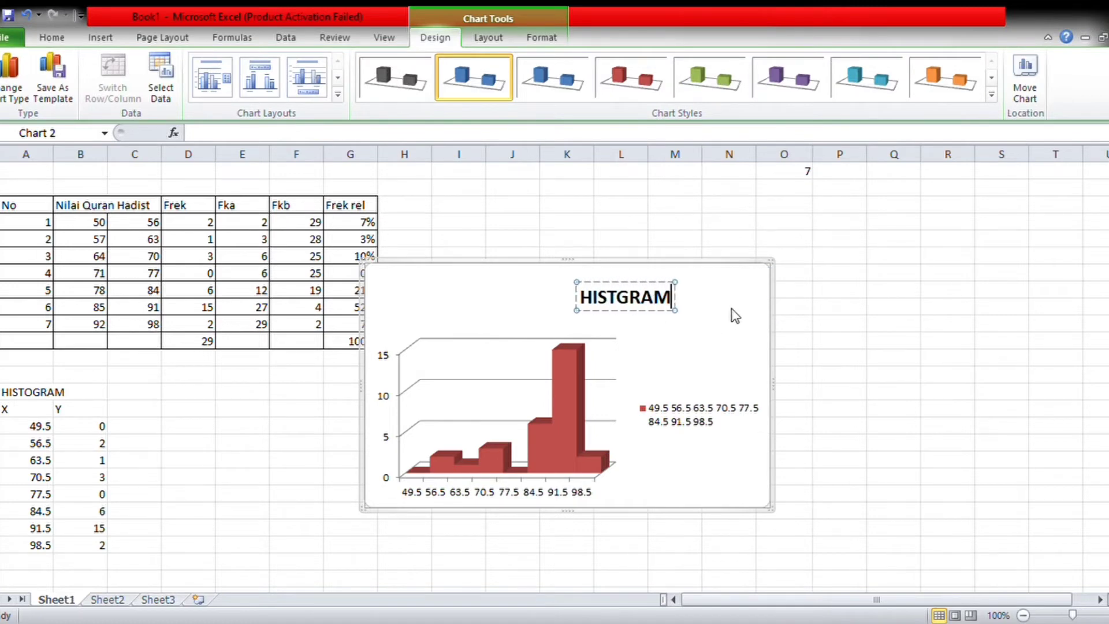
pyautogui.press('Escape')
pyautogui.click(524, 286)
pyautogui.click(525, 286)
pyautogui.write('O')
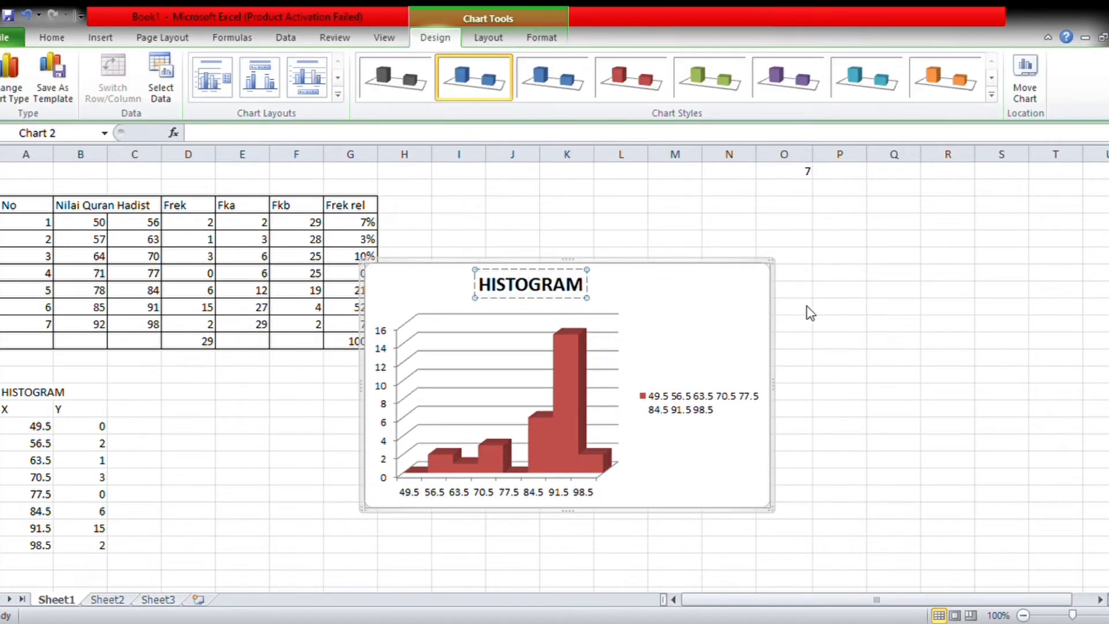
pyautogui.click(791, 459)
# Delete the chart's vertical axis numbers, then try a colour style and undo it
pyautogui.click(559, 431)
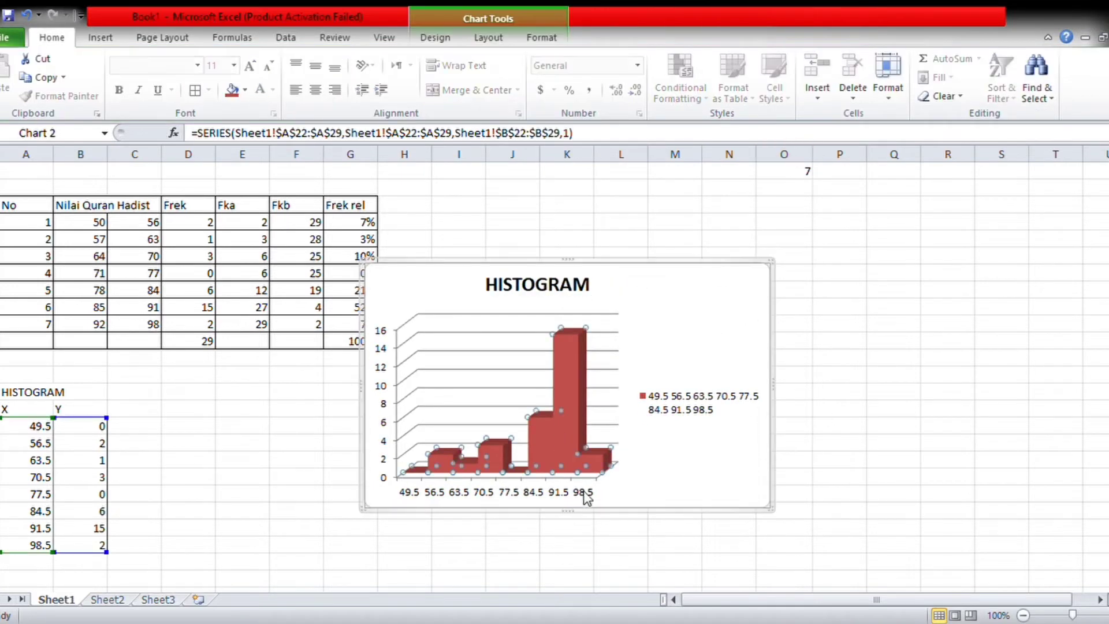
pyautogui.click(384, 348)
pyautogui.press('Delete')
pyautogui.click(563, 354)
pyautogui.click(99, 40)
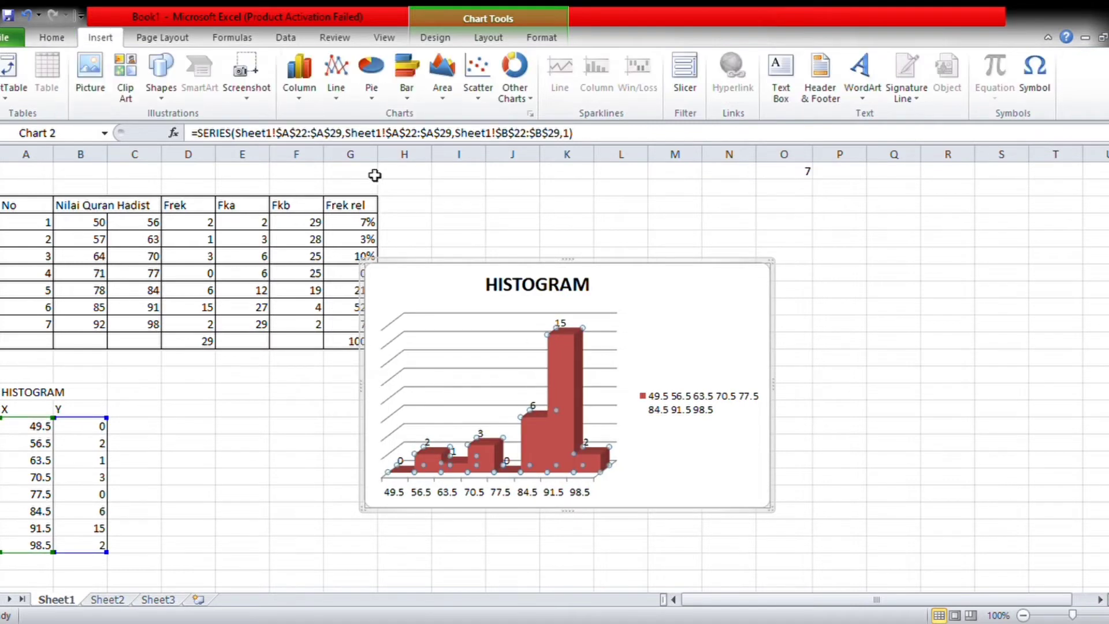
pyautogui.click(578, 398)
pyautogui.click(630, 77)
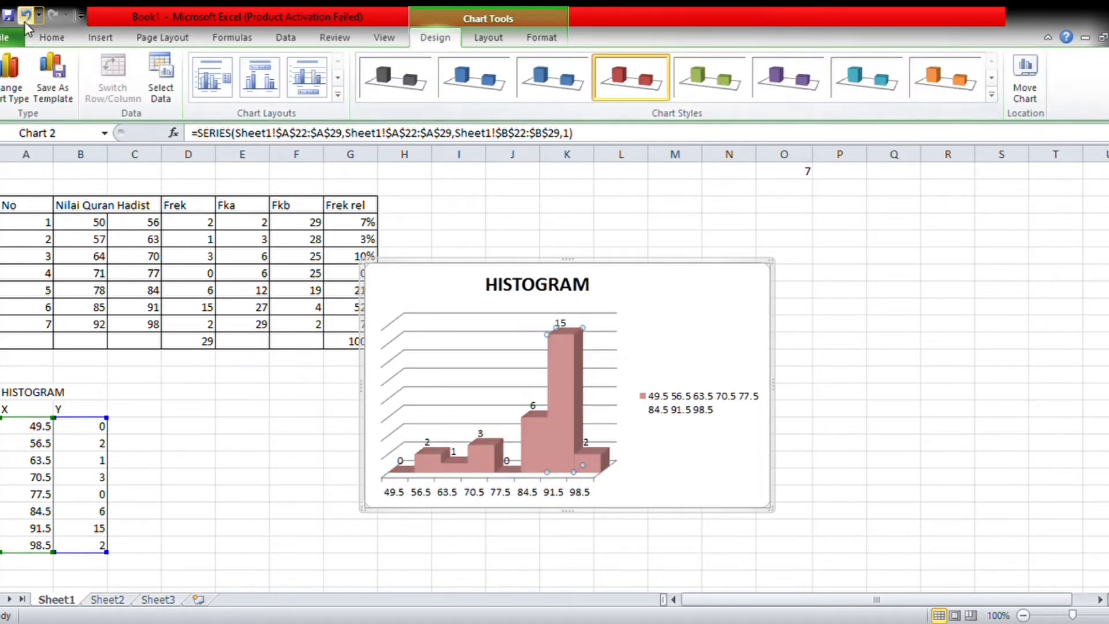
pyautogui.click(26, 17)
pyautogui.click(432, 310)
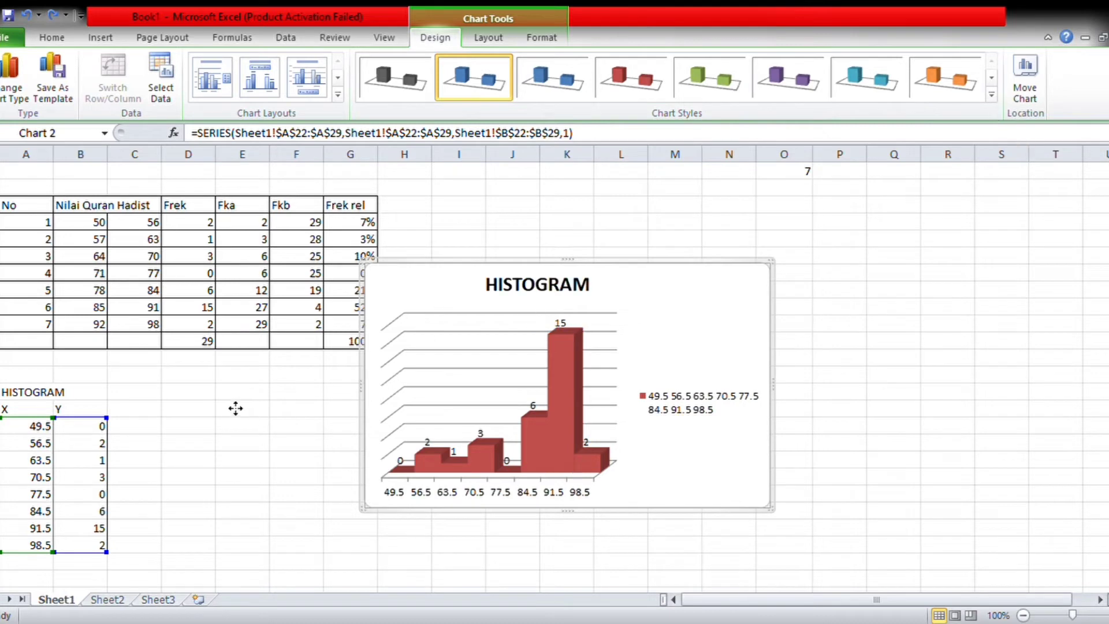
# Move the histogram chart below the X/Y table
pyautogui.moveTo(435, 294); pyautogui.dragTo(235, 408)
pyautogui.click(823, 538)
pyautogui.press('Down')
pyautogui.press('Down')
pyautogui.press('Down')
pyautogui.press('Down')
pyautogui.press('Down')
pyautogui.press('Down')
pyautogui.press('Down')
pyautogui.press('Down')
pyautogui.press('Down')
pyautogui.press('Down')
pyautogui.press('Down')
pyautogui.press('Down')
pyautogui.press('Down')
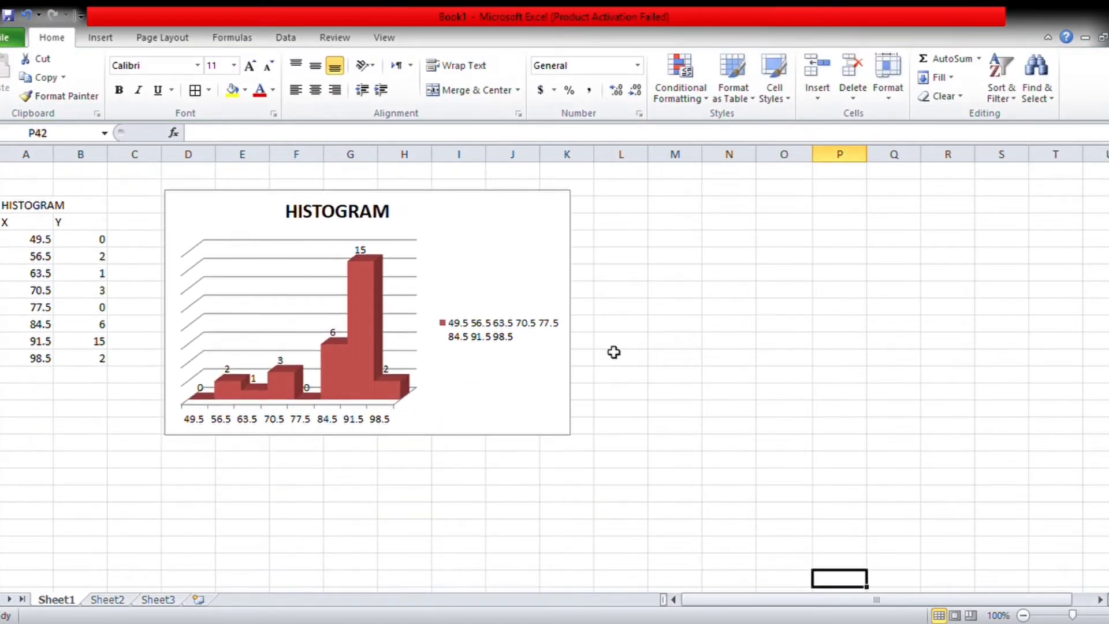
pyautogui.click(361, 373)
pyautogui.moveTo(313, 401); pyautogui.dragTo(146, 593)
pyautogui.click(243, 206)
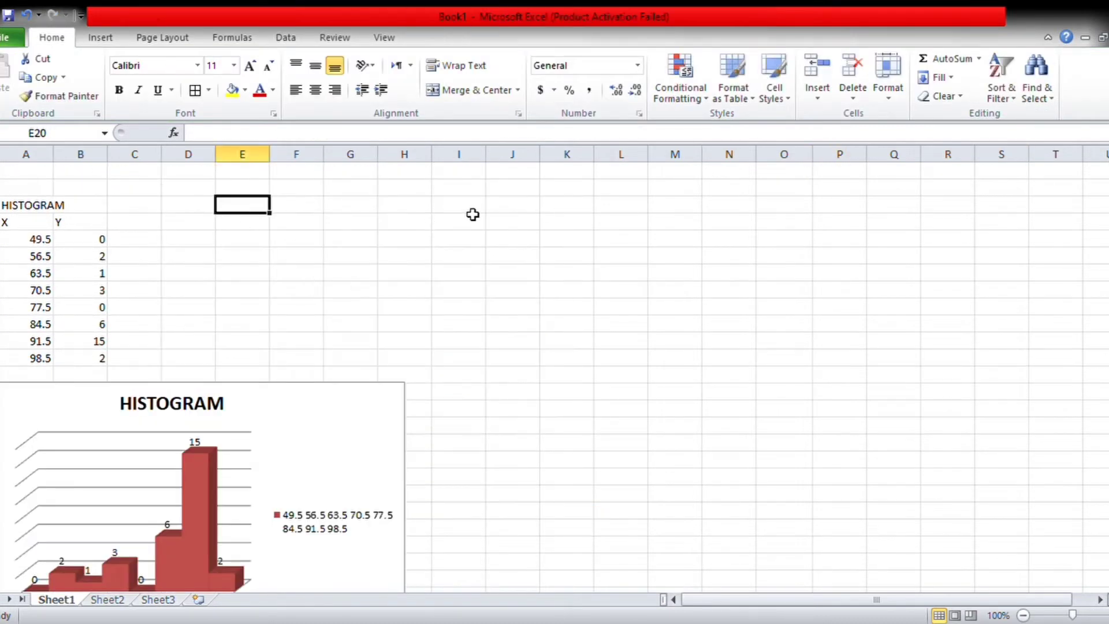
# Type the POLYGON heading with X and Y labels in I20:J21
pyautogui.click(472, 210)
pyautogui.write('POLYG')
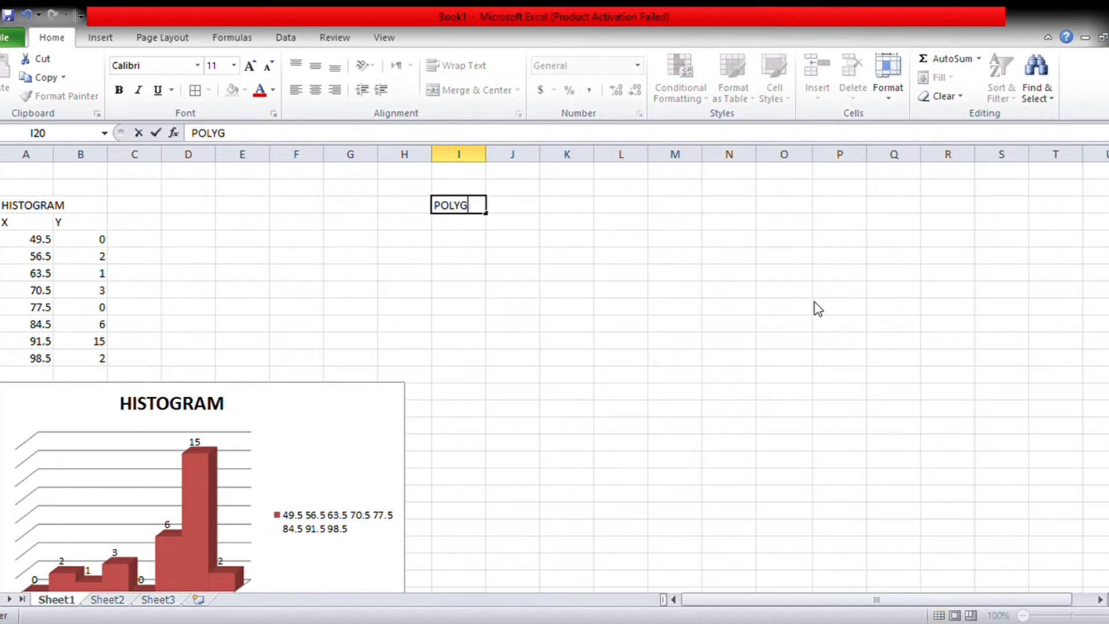
pyautogui.write('ON')
pyautogui.press('Return')
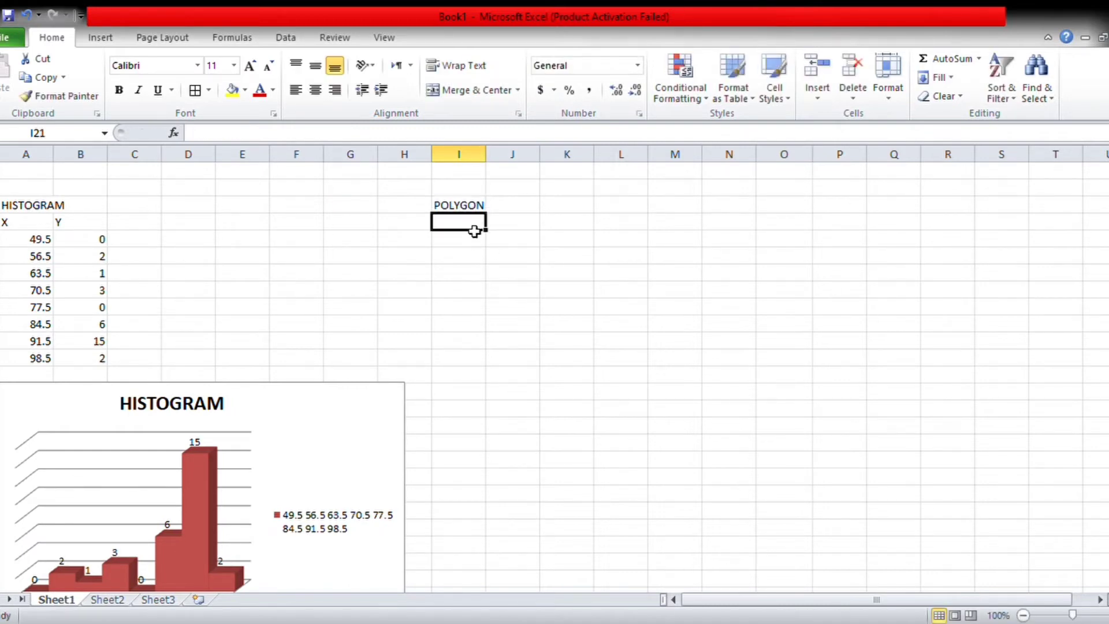
pyautogui.write('X')
pyautogui.press('Tab')
pyautogui.write('Y')
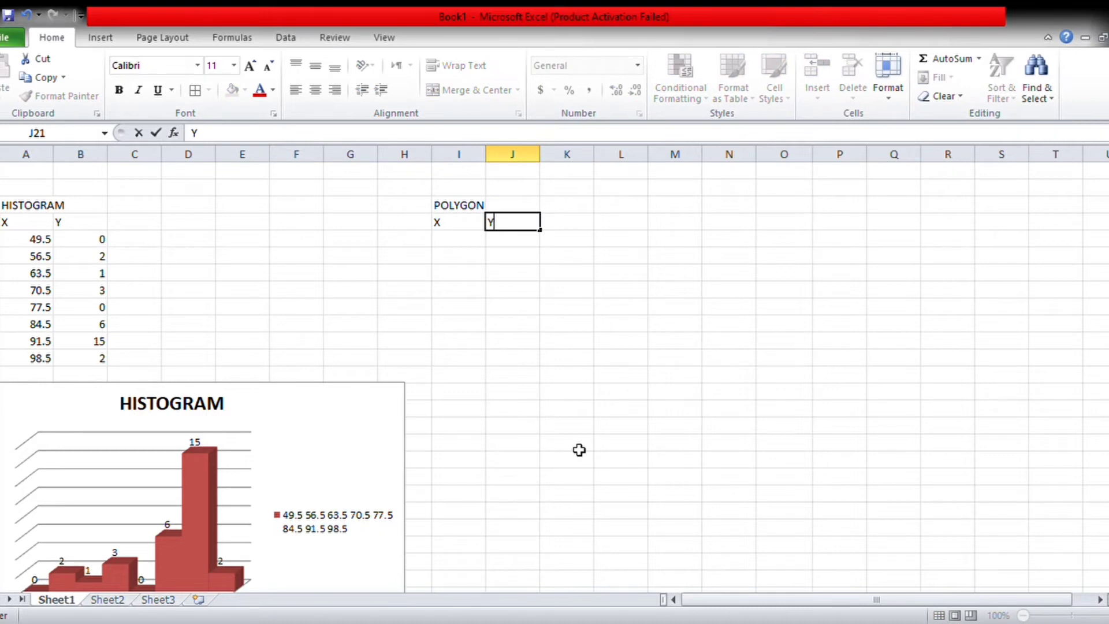
pyautogui.click(459, 244)
pyautogui.press('Up')
pyautogui.press('Up')
pyautogui.press('Up')
pyautogui.press('Up')
pyautogui.press('Up')
pyautogui.press('Up')
pyautogui.press('Up')
pyautogui.press('Up')
pyautogui.press('Up')
pyautogui.press('Up')
pyautogui.press('Up')
pyautogui.press('Up')
pyautogui.press('Up')
pyautogui.press('Up')
pyautogui.press('Up')
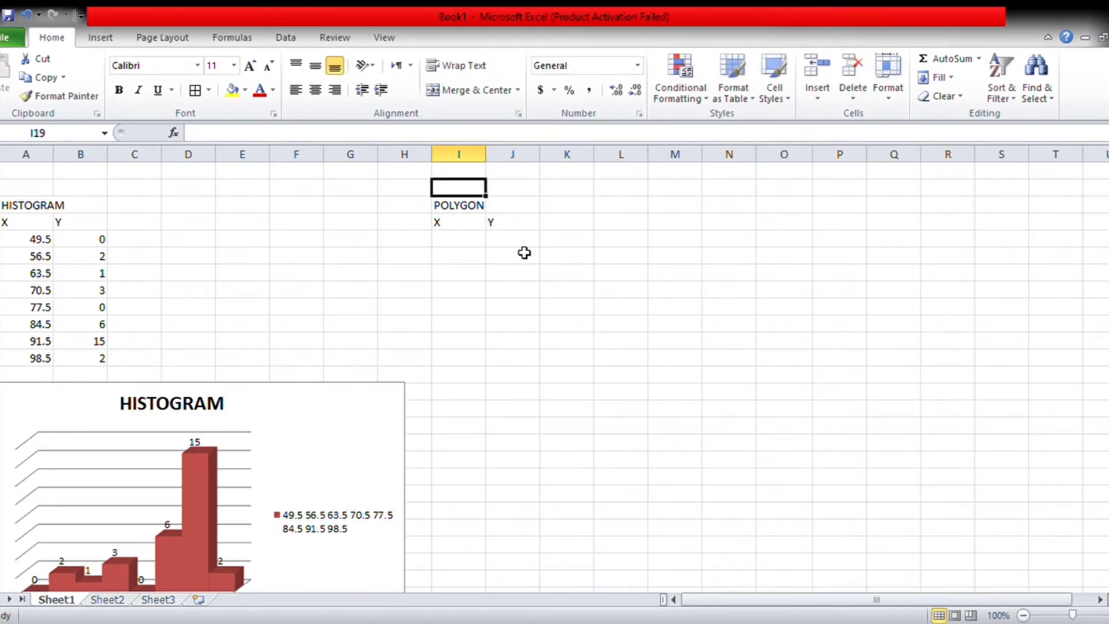
# Add an Nt heading in H9 and the midpoint formula =(B10+C10)/2 giving 53
pyautogui.click(400, 210)
pyautogui.write('Nt')
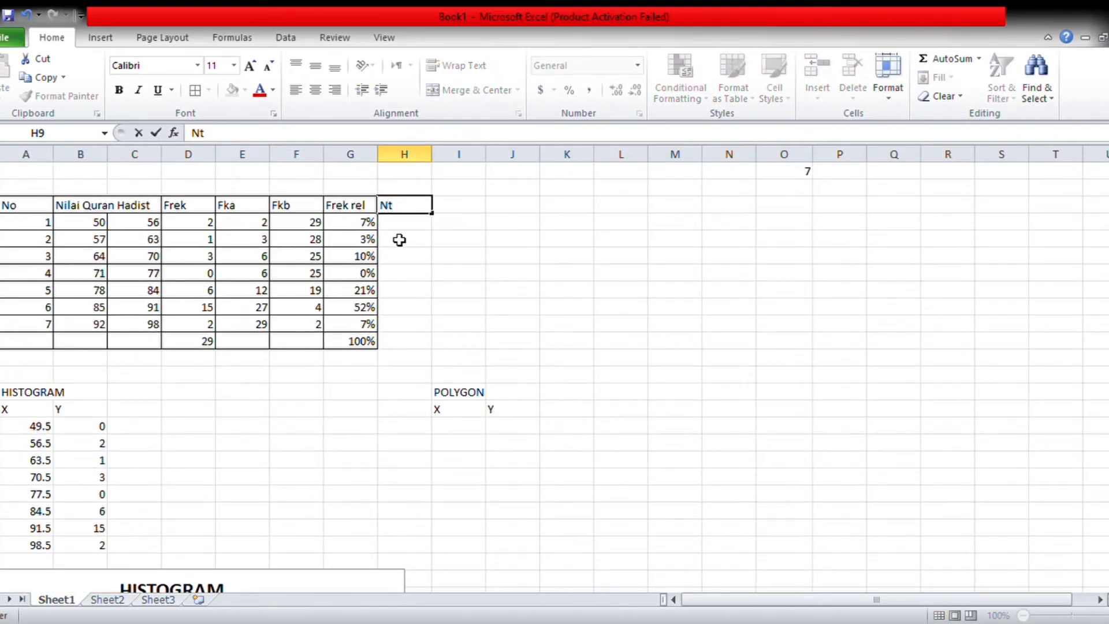
pyautogui.press('Return')
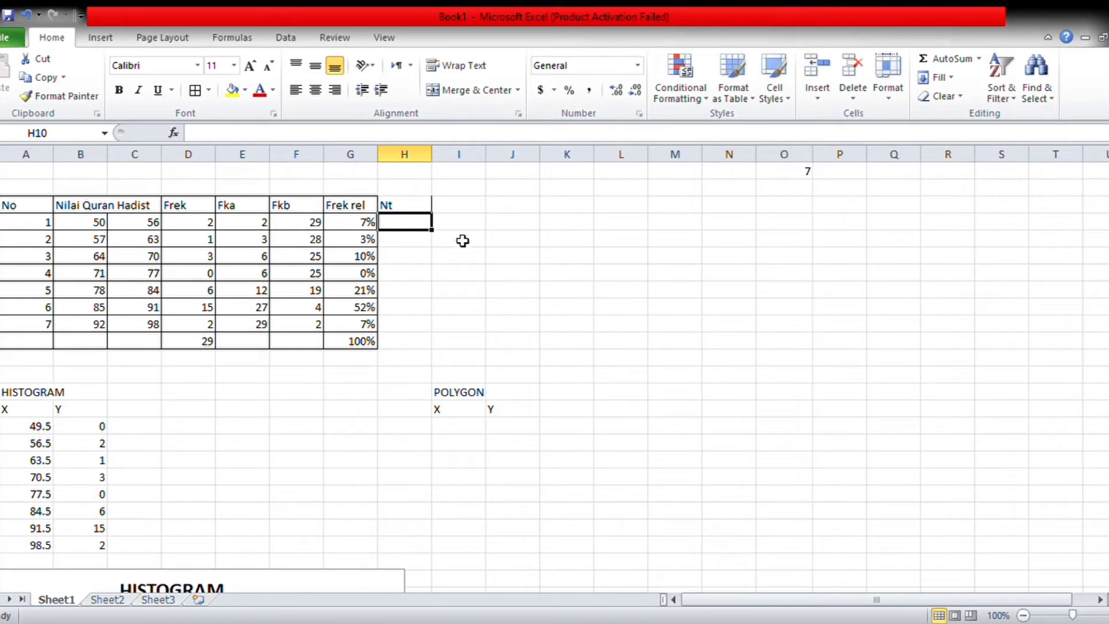
pyautogui.write('=')
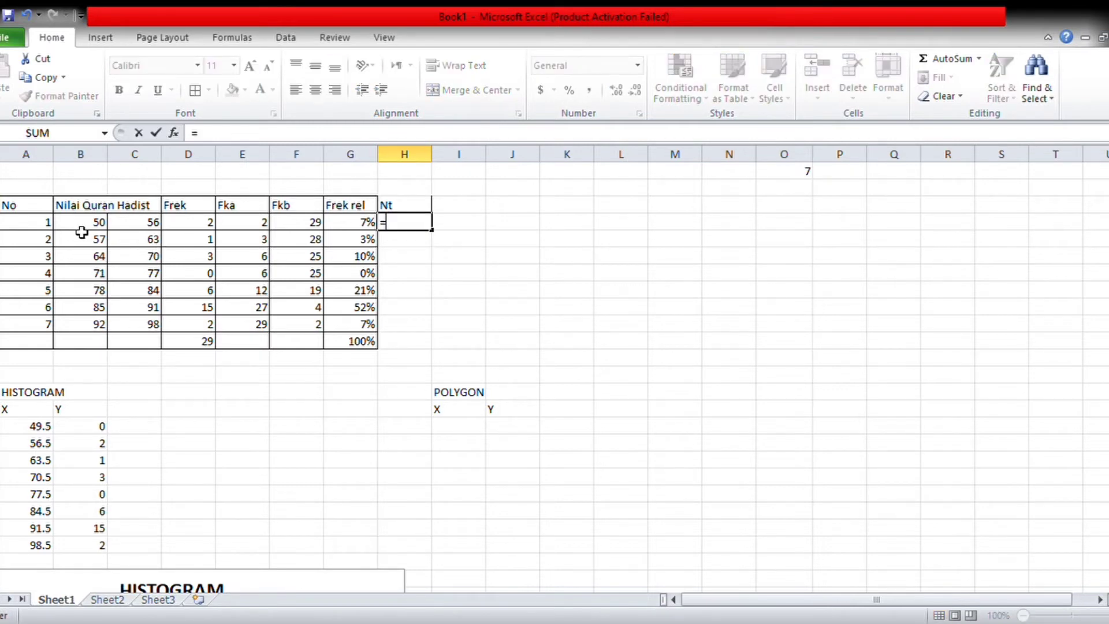
pyautogui.click(83, 227)
pyautogui.write('+')
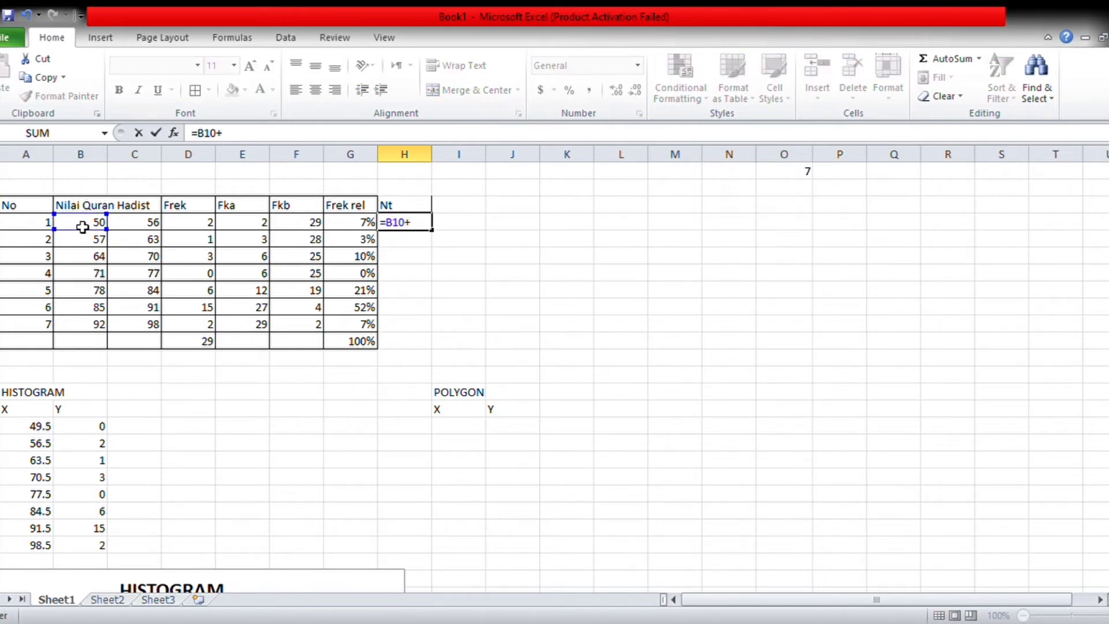
pyautogui.click(158, 226)
pyautogui.click(392, 229)
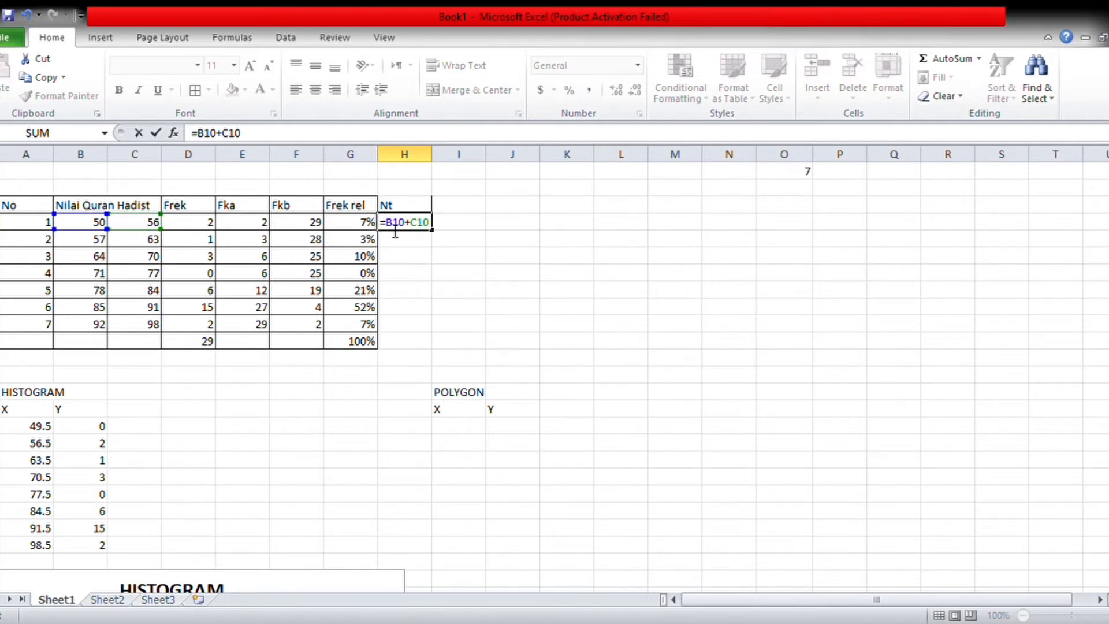
pyautogui.write('(')
pyautogui.press('Right')
pyautogui.press('Right')
pyautogui.press('Right')
pyautogui.press('Right')
pyautogui.press('Right')
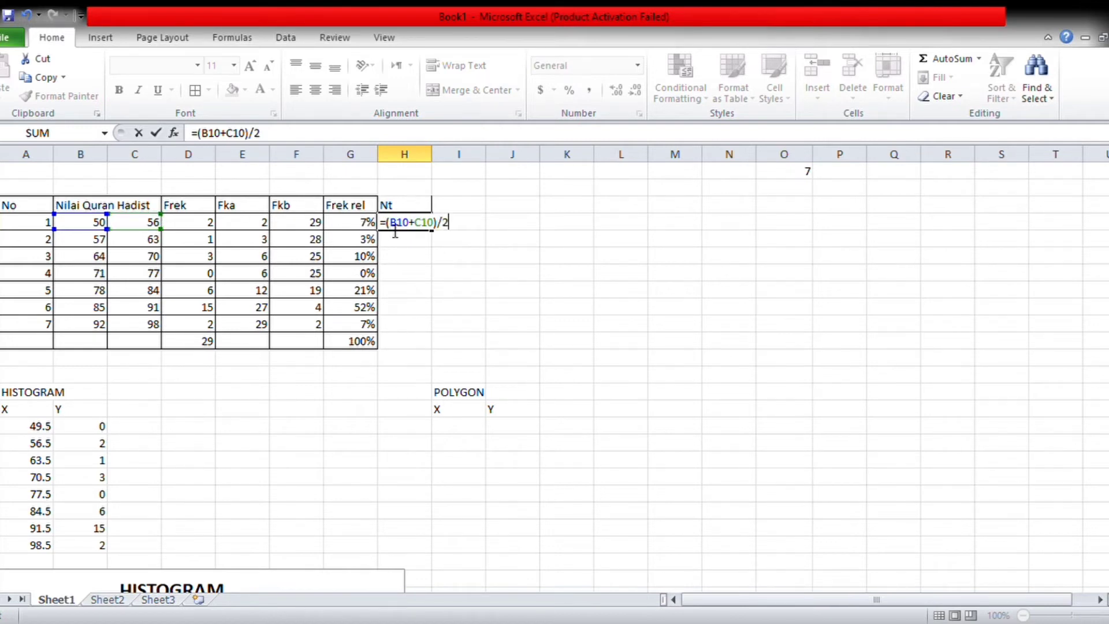
pyautogui.press('Return')
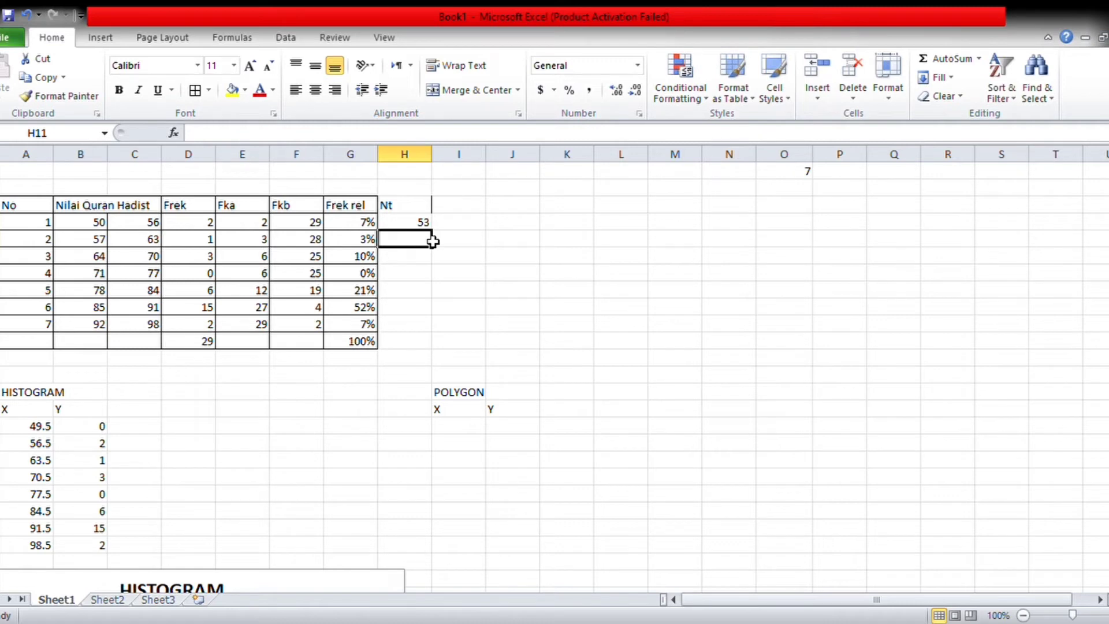
# Fill the midpoints down to H16 (53 to 95) and apply All Borders to the Nt column
pyautogui.click(417, 222)
pyautogui.moveTo(432, 231); pyautogui.dragTo(433, 332)
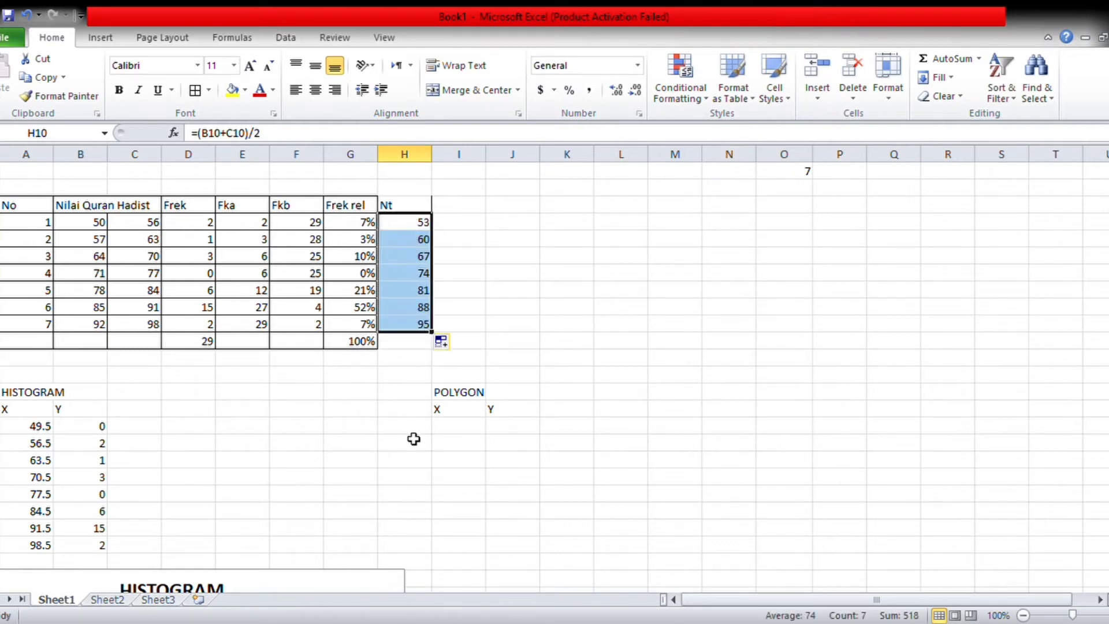
pyautogui.click(402, 460)
pyautogui.click(450, 429)
pyautogui.moveTo(394, 215); pyautogui.dragTo(403, 332)
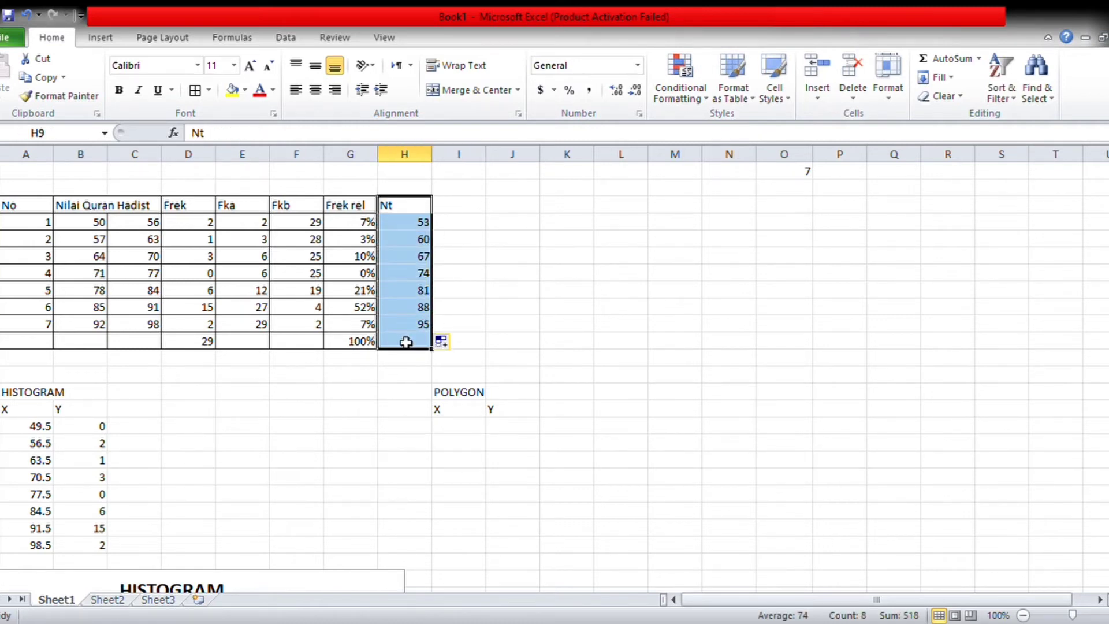
pyautogui.click(196, 90)
pyautogui.click(469, 430)
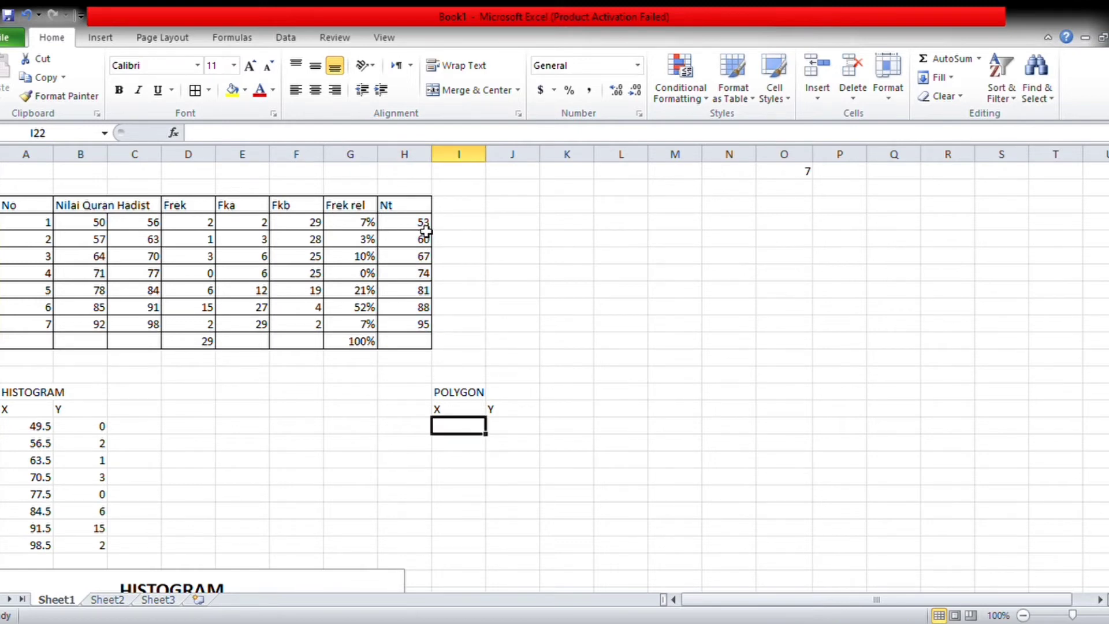
# Enter X values 49.5, 53, 60, 67, 74, 81, 88, 95 in I22:I29
pyautogui.write('49.5')
pyautogui.press('Tab')
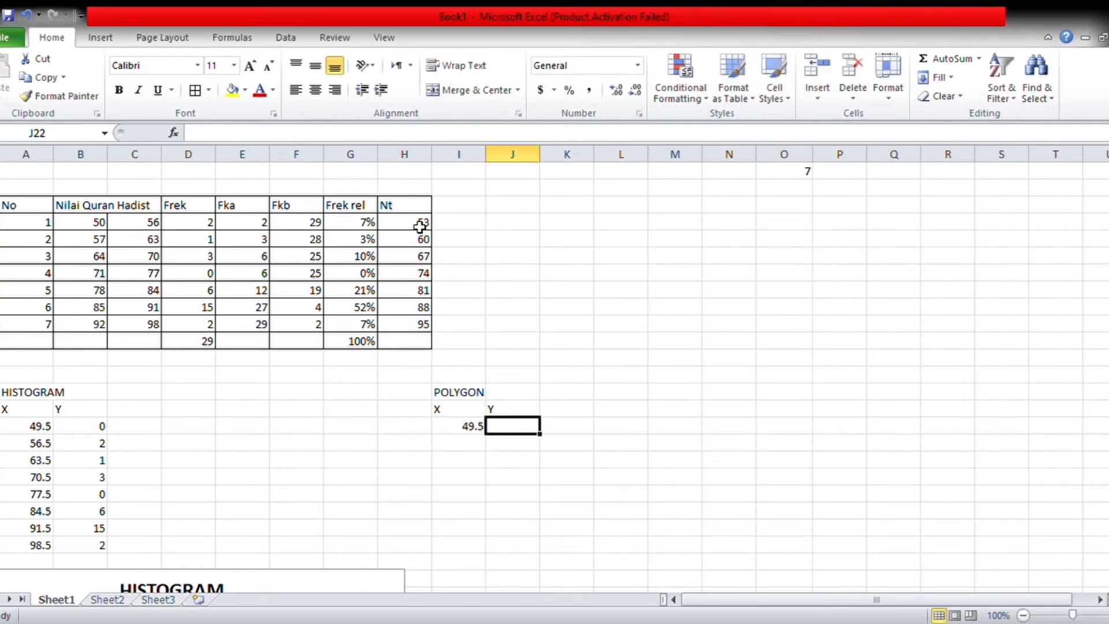
pyautogui.click(470, 443)
pyautogui.write('53')
pyautogui.press('Return')
pyautogui.write('60')
pyautogui.press('Return')
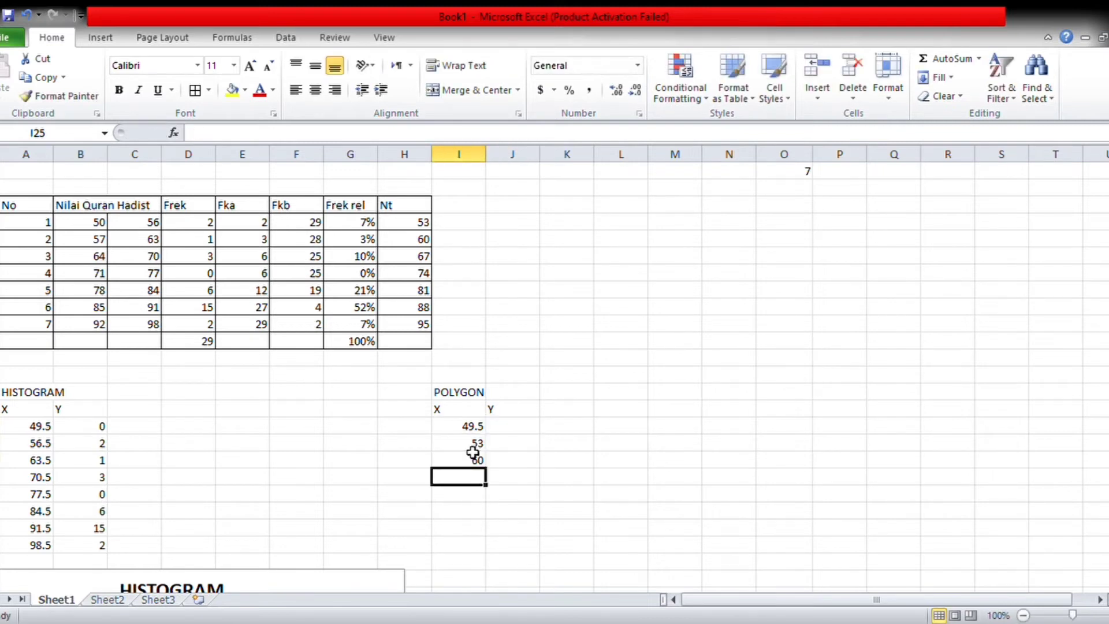
pyautogui.write('67')
pyautogui.press('Return')
pyautogui.write('74')
pyautogui.press('Return')
pyautogui.write('81')
pyautogui.press('Return')
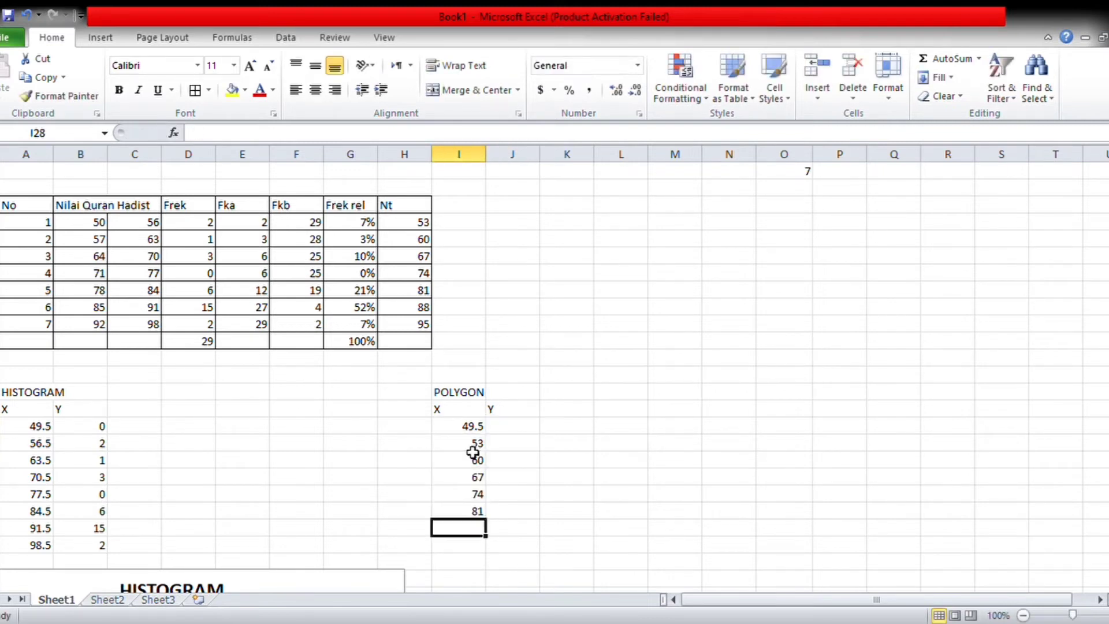
pyautogui.write('88')
pyautogui.press('Return')
pyautogui.write('95')
pyautogui.press('Return')
# Enter Y frequencies 0, 2, 1, 3, 0, 6, 15, 2 in J22:J29 and select I22:J29
pyautogui.click(505, 430)
pyautogui.write('0')
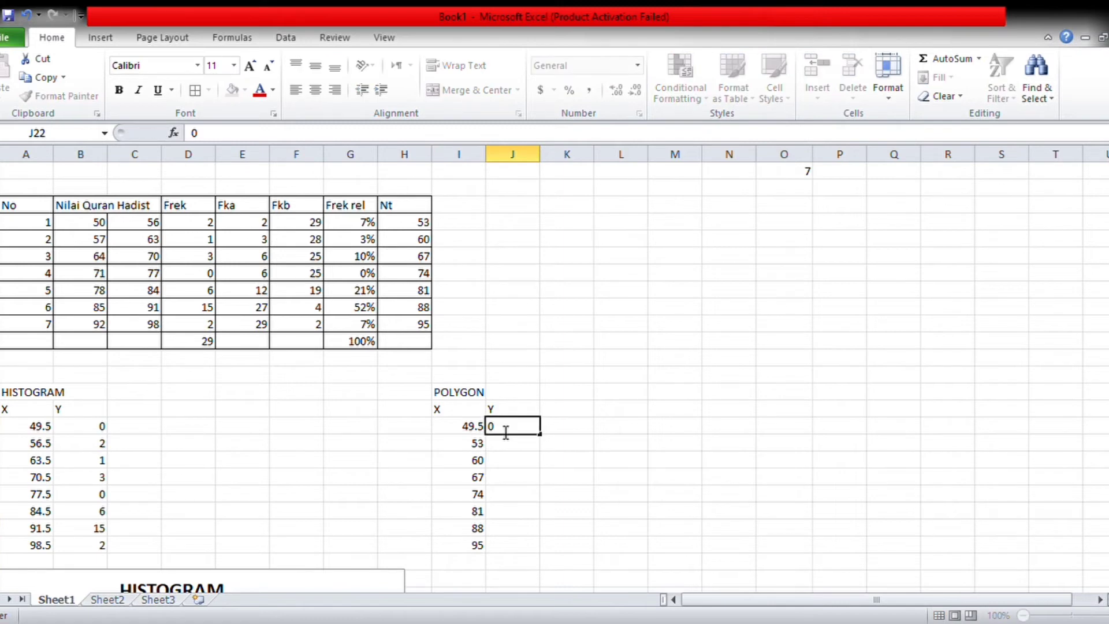
pyautogui.press('Return')
pyautogui.write('2')
pyautogui.press('Return')
pyautogui.write('1')
pyautogui.press('Return')
pyautogui.write('3')
pyautogui.press('Return')
pyautogui.write('6')
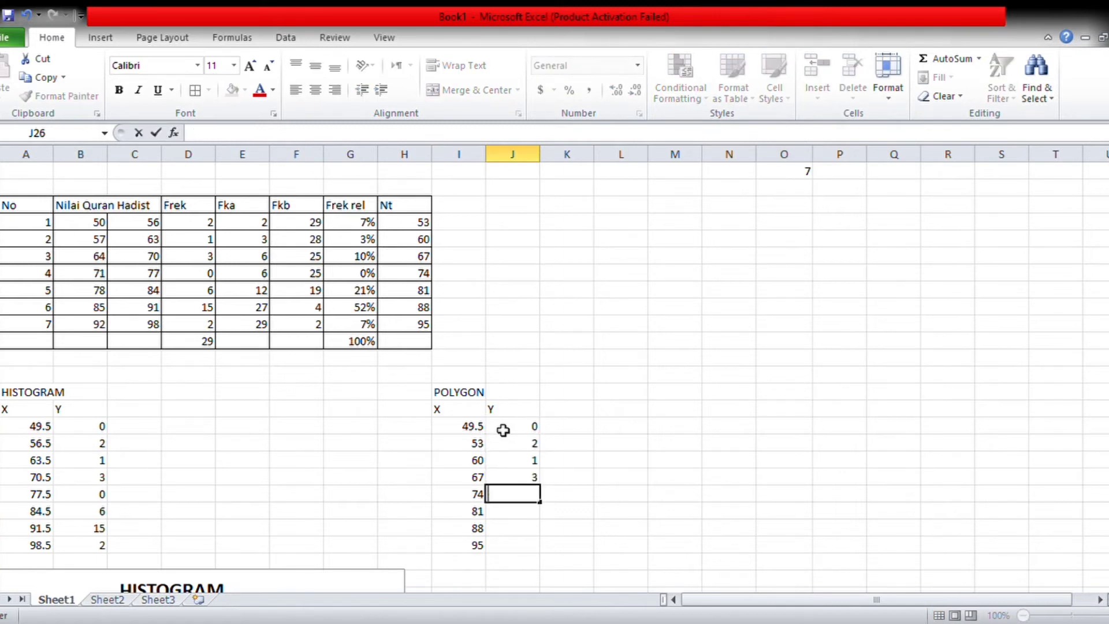
pyautogui.write('0')
pyautogui.press('Return')
pyautogui.write('6')
pyautogui.press('Return')
pyautogui.write('15')
pyautogui.press('Return')
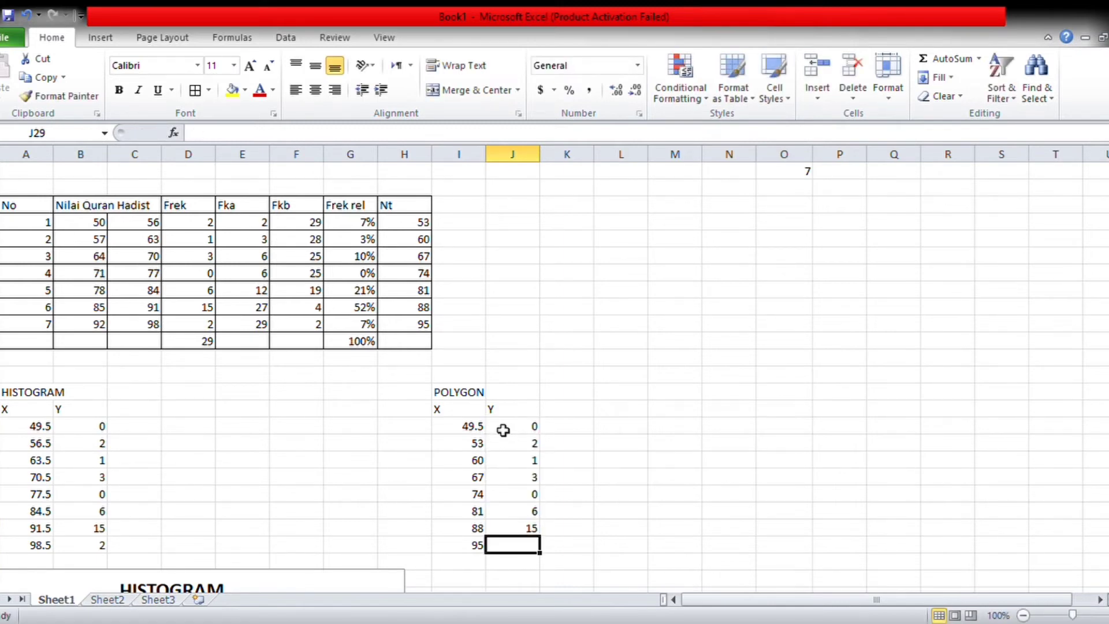
pyautogui.write('2')
pyautogui.press('Return')
pyautogui.moveTo(483, 430); pyautogui.dragTo(527, 543)
pyautogui.click(100, 37)
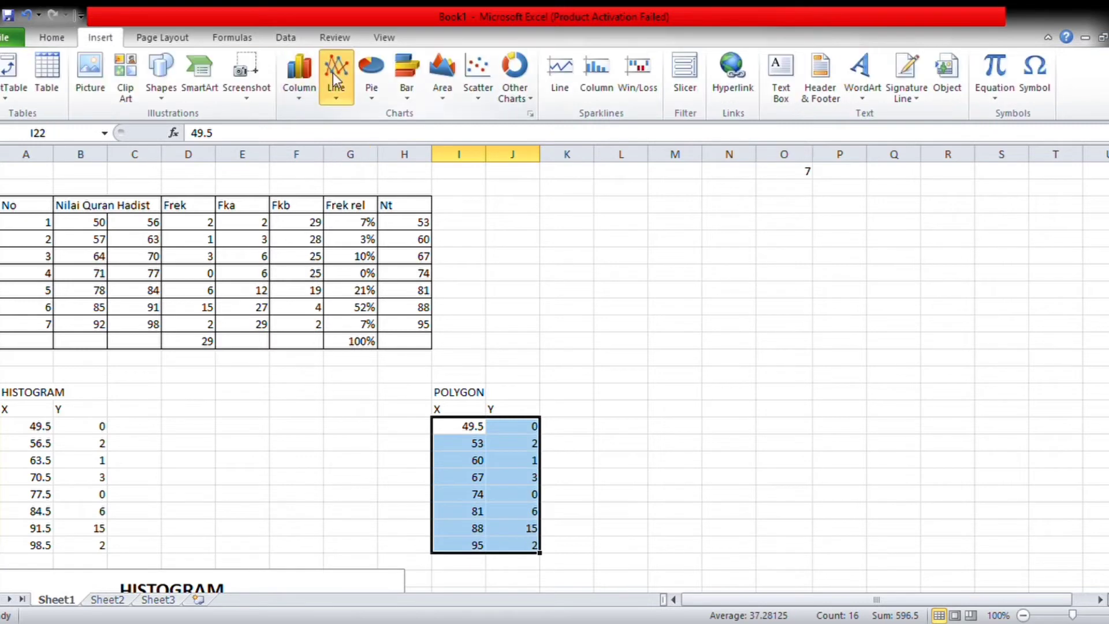
# Delete the extra data series from the line chart and move it left, off the polygon table
pyautogui.click(559, 326)
pyautogui.press('Delete')
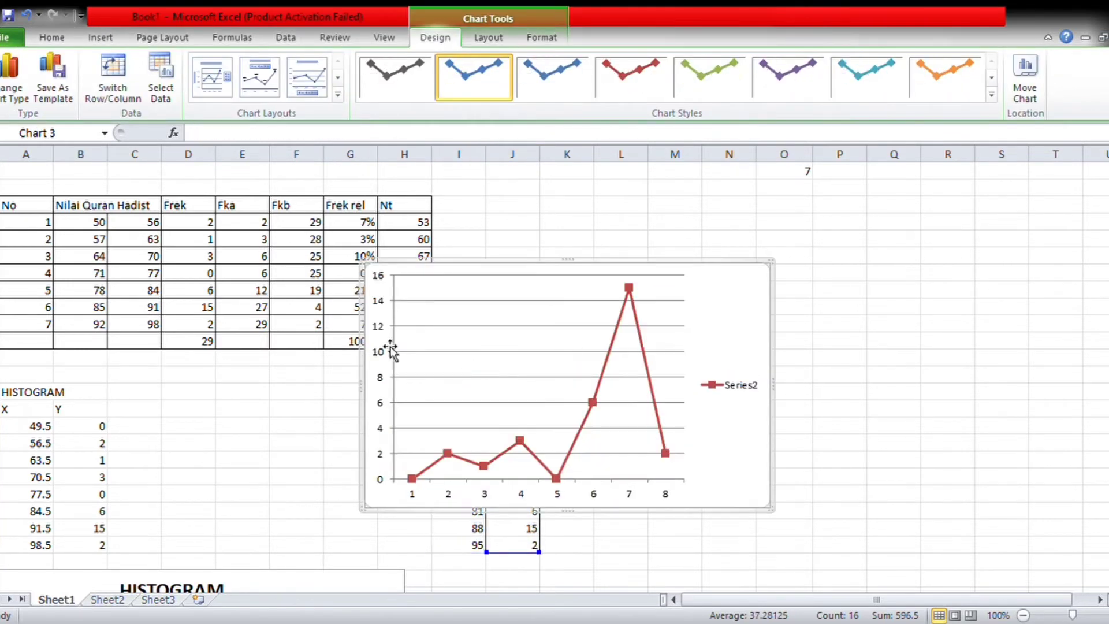
pyautogui.click(378, 332)
pyautogui.click(418, 410)
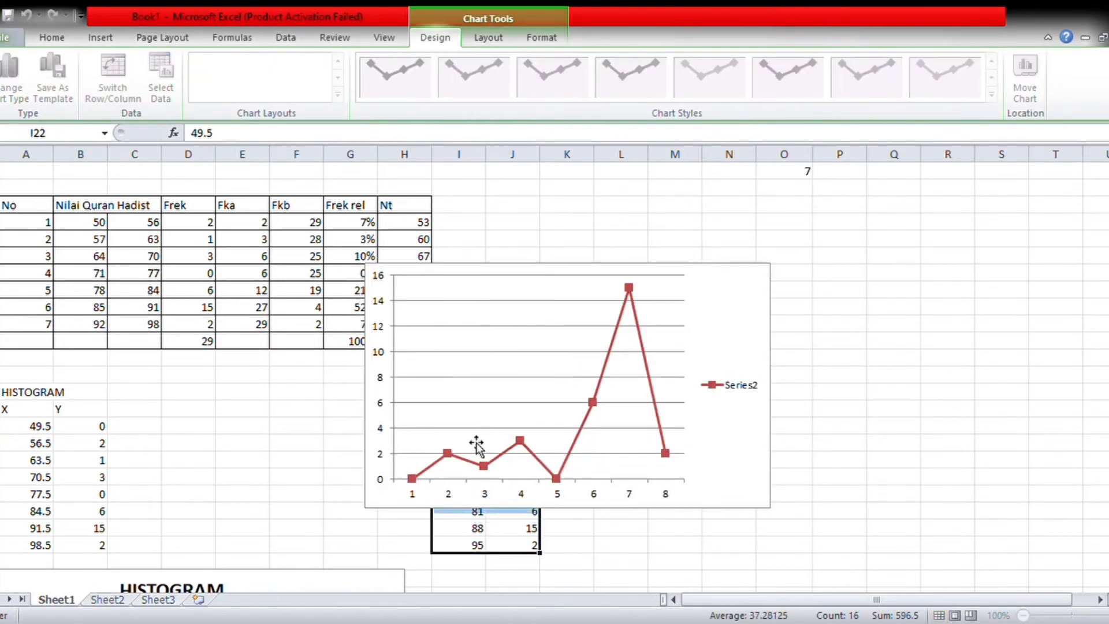
pyautogui.click(584, 317)
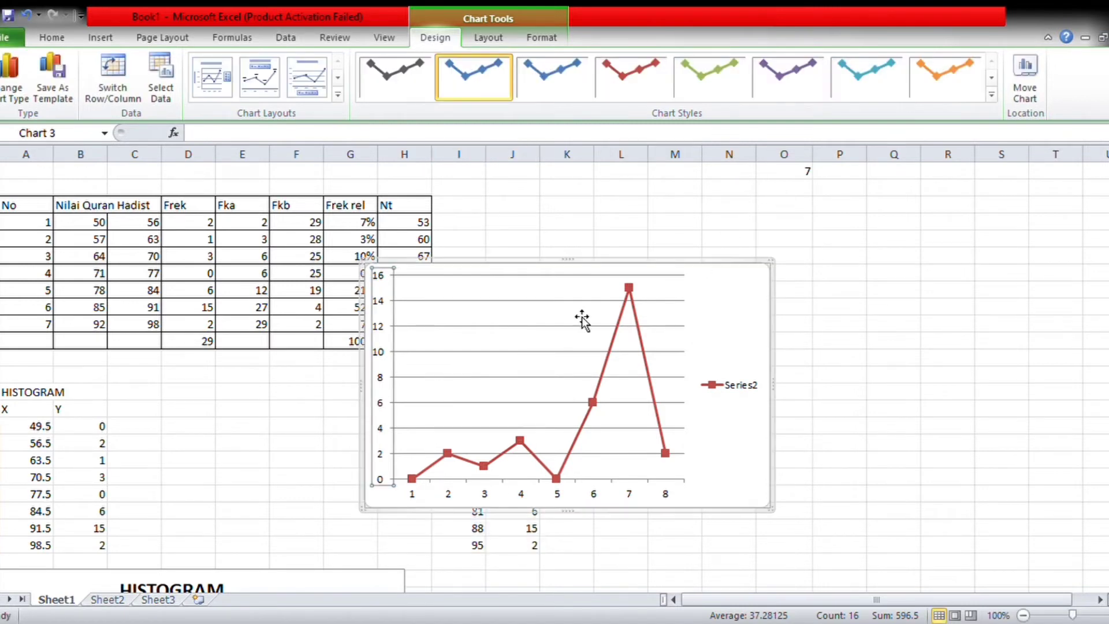
pyautogui.moveTo(747, 301); pyautogui.dragTo(410, 298)
# Set the chart's series values to J22:J29 in Select Data
pyautogui.click(697, 293)
pyautogui.rightClick(44, 328)
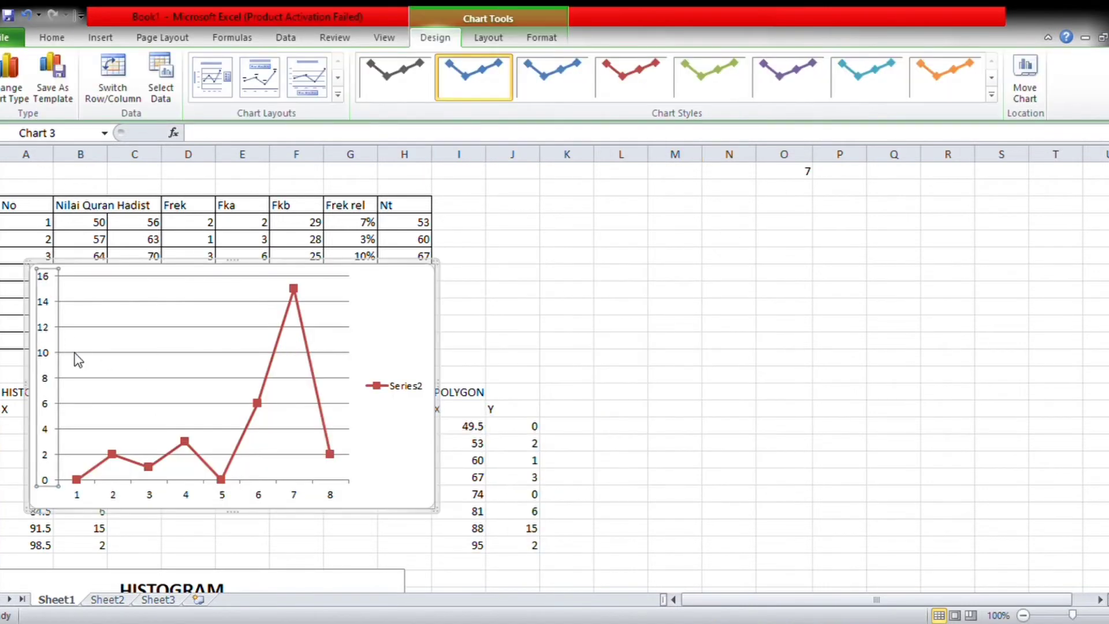
pyautogui.click(82, 421)
pyautogui.click(419, 314)
pyautogui.moveTo(477, 430); pyautogui.dragTo(476, 544)
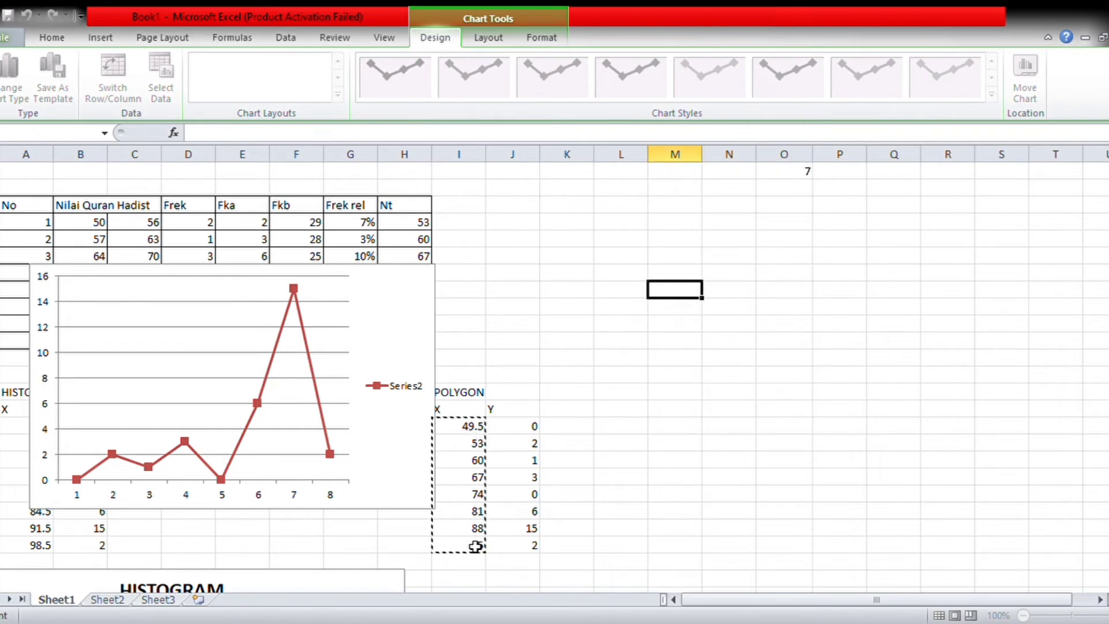
pyautogui.click(674, 299)
pyautogui.moveTo(515, 431); pyautogui.dragTo(530, 545)
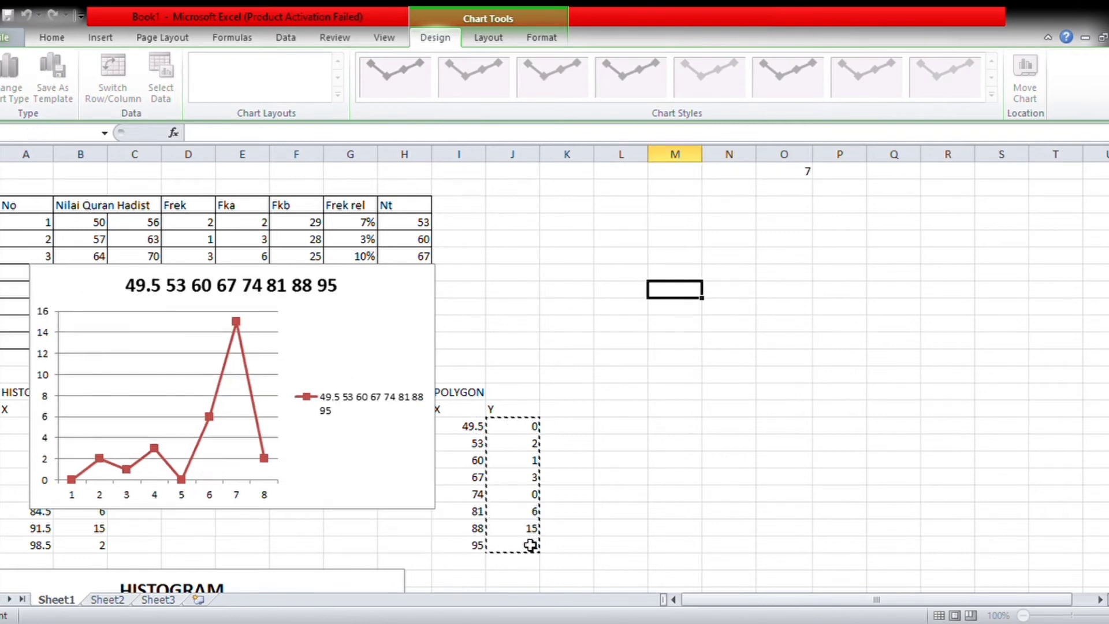
pyautogui.click(674, 295)
# Set the horizontal axis labels to I22:I29 (49.5–95)
pyautogui.click(570, 318)
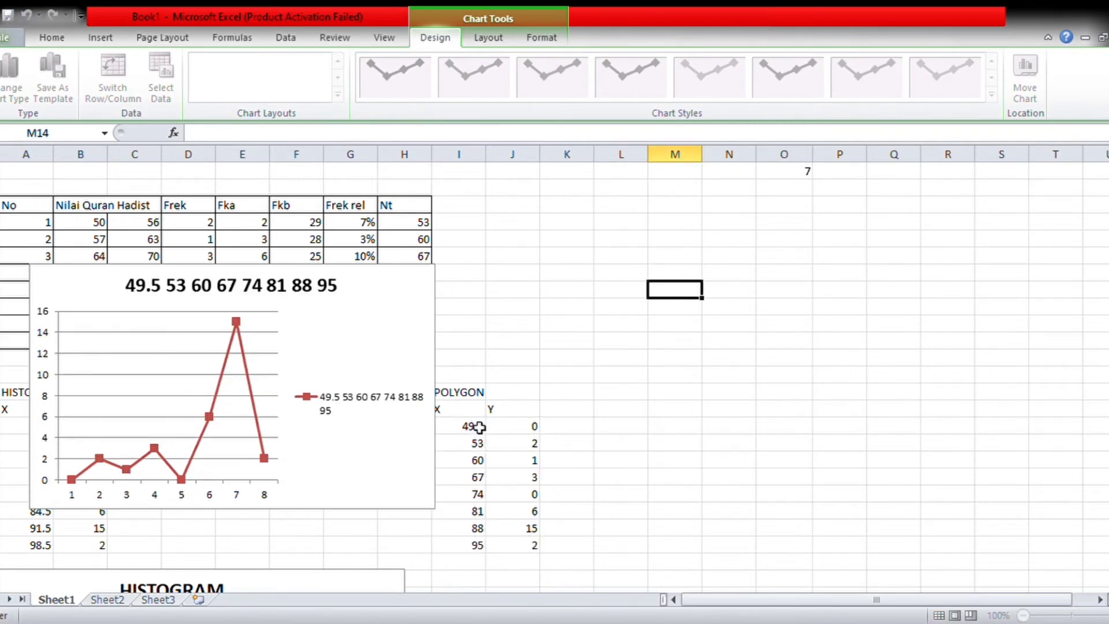
pyautogui.moveTo(479, 427); pyautogui.dragTo(469, 548)
pyautogui.click(673, 317)
pyautogui.click(589, 344)
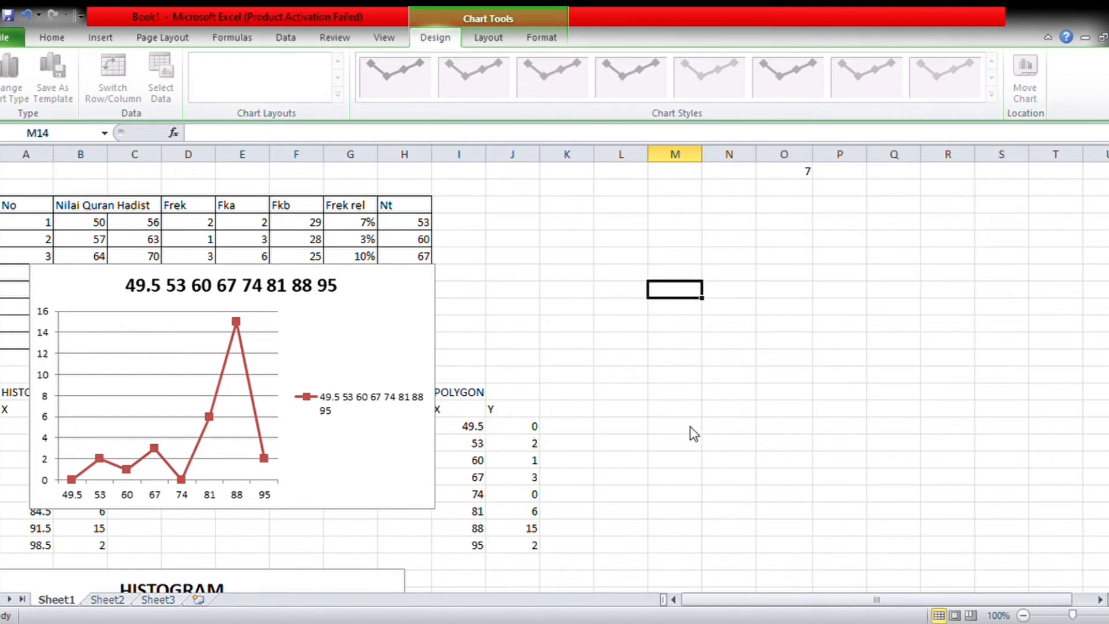
pyautogui.click(346, 421)
# Retitle the chart POLYGON
pyautogui.click(147, 290)
pyautogui.write('p')
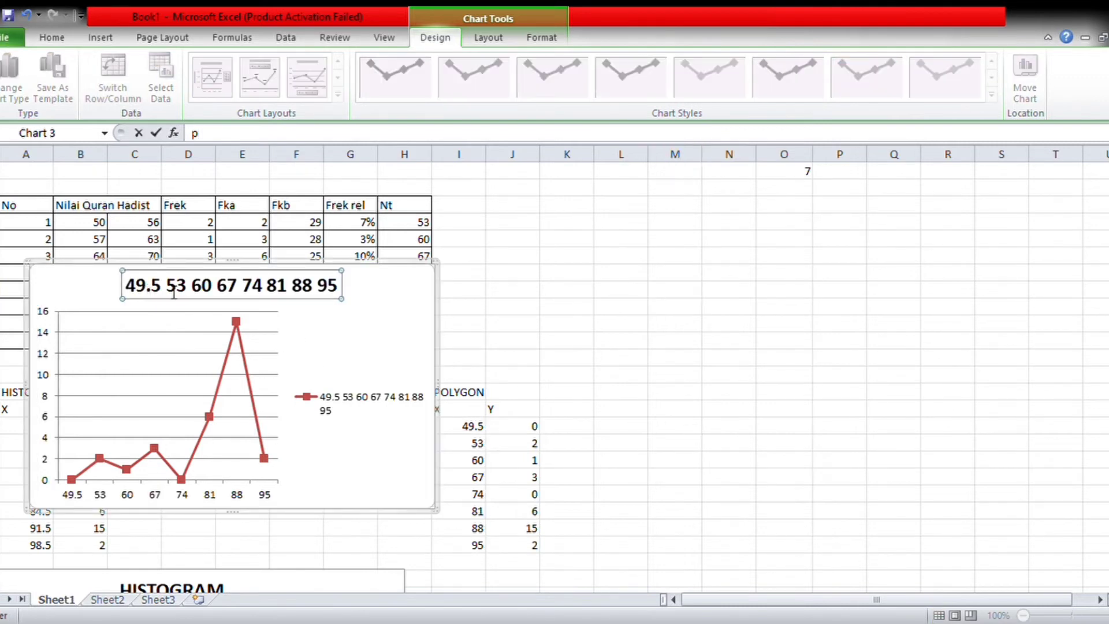
pyautogui.click(174, 291)
pyautogui.press('Delete')
pyautogui.write('POLY')
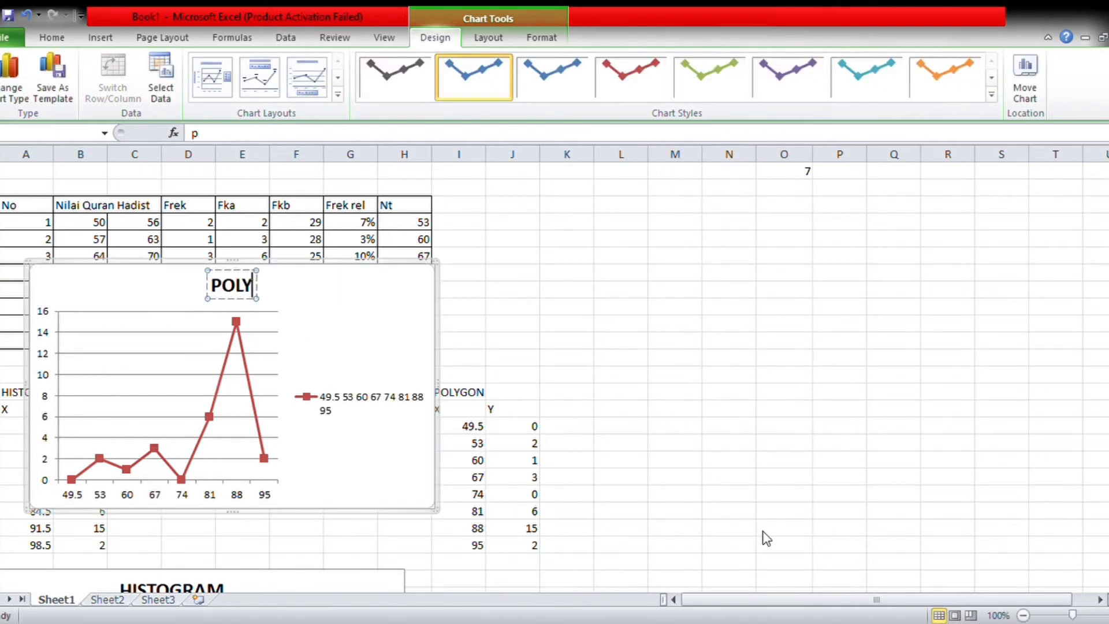
pyautogui.write('GON')
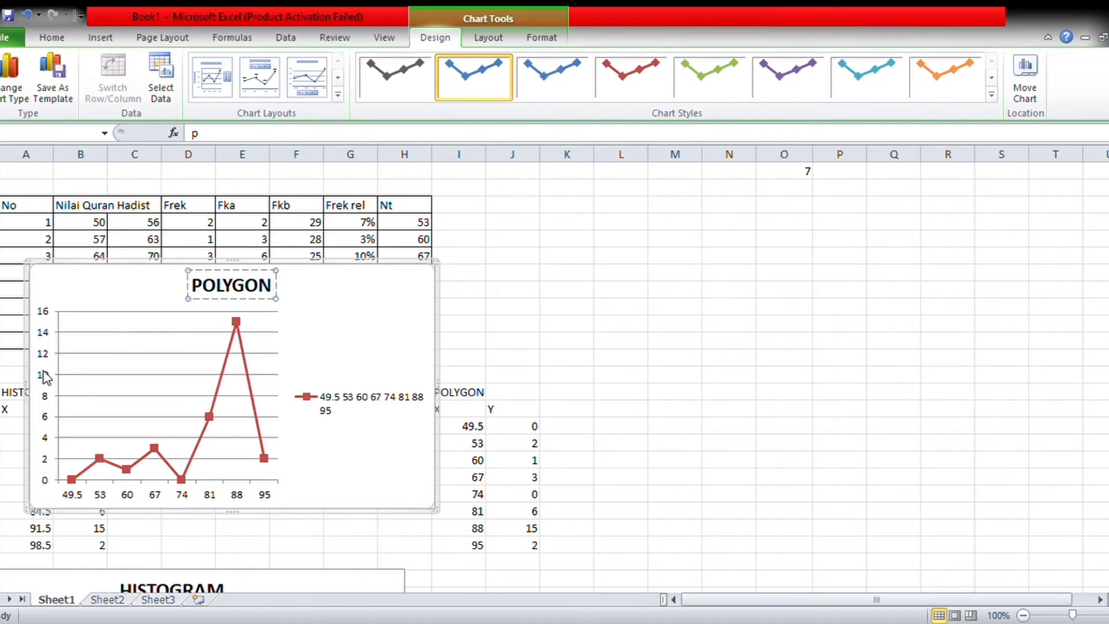
# Delete the vertical axis and show data labels on the line
pyautogui.click(46, 377)
pyautogui.press('Delete')
pyautogui.click(204, 417)
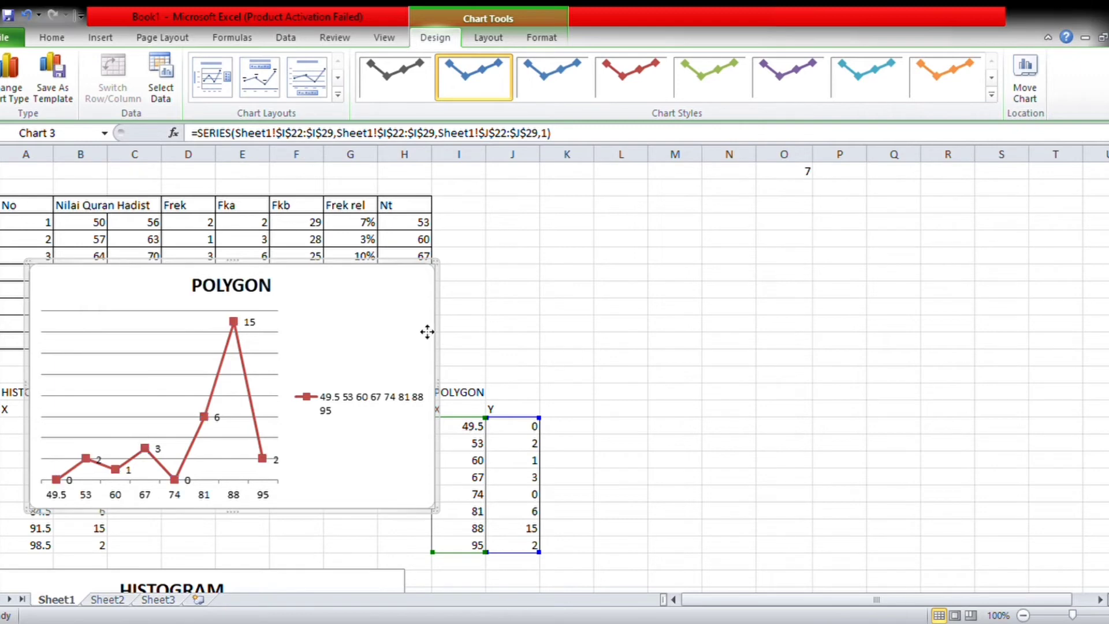
# Drag the POLYGON chart down and right so it sits next to the HISTOGRAM chart
pyautogui.moveTo(426, 329); pyautogui.dragTo(589, 491)
pyautogui.click(991, 438)
pyautogui.scroll(-4, 992, 436)
pyautogui.click(546, 238)
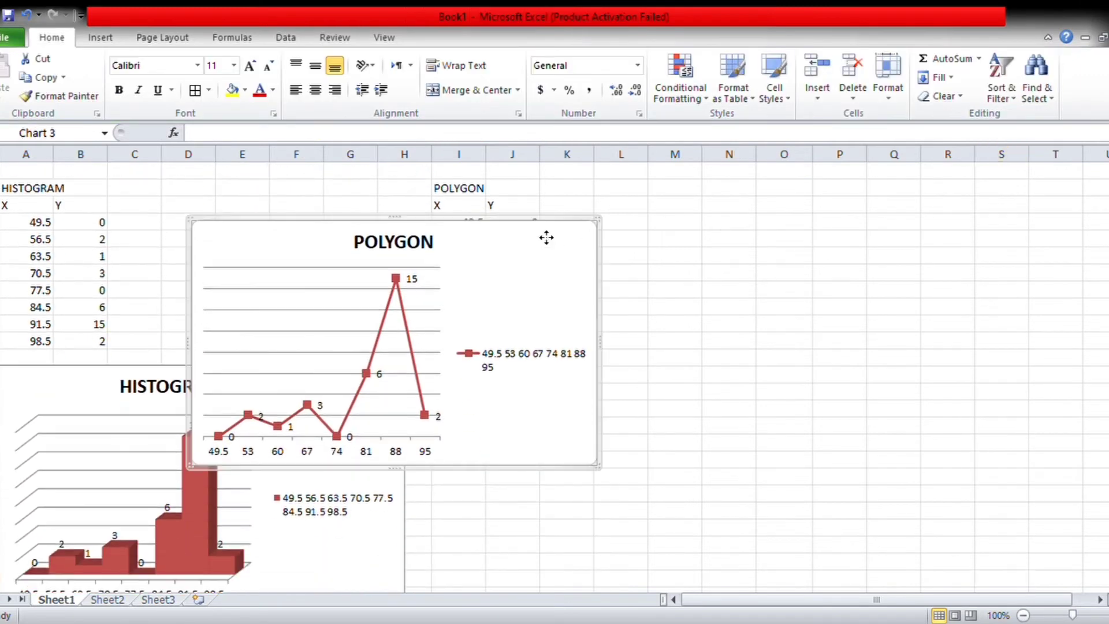
pyautogui.moveTo(770, 377); pyautogui.dragTo(771, 376)
pyautogui.click(836, 346)
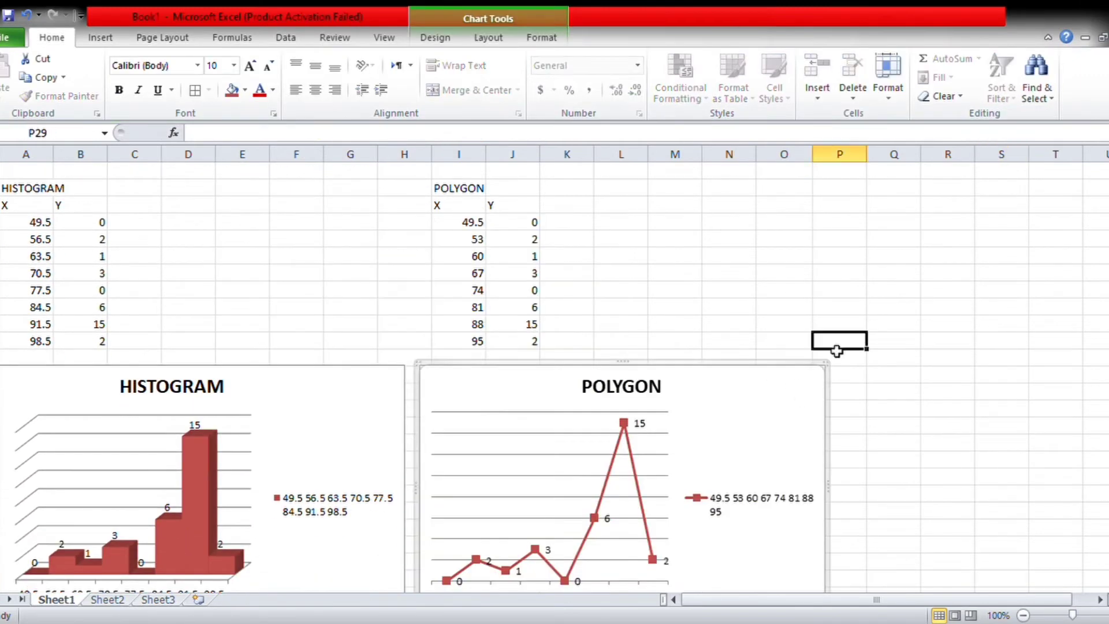
pyautogui.click(406, 477)
# Undo and redo the chart move, keeping the POLYGON chart beside the HISTOGRAM
pyautogui.click(435, 37)
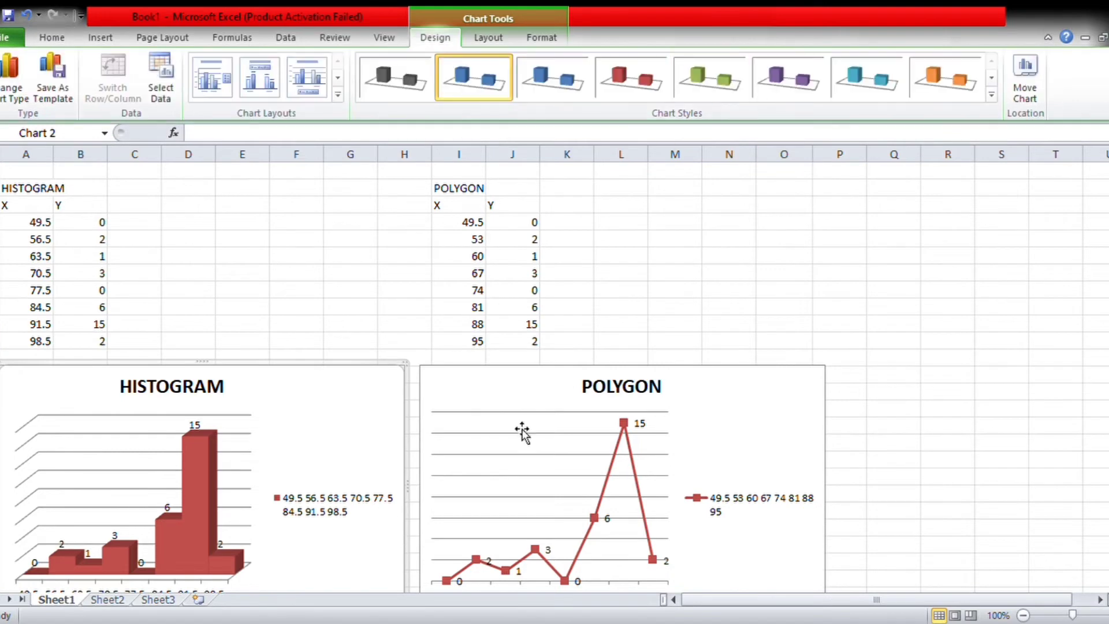
pyautogui.click(26, 14)
pyautogui.click(53, 14)
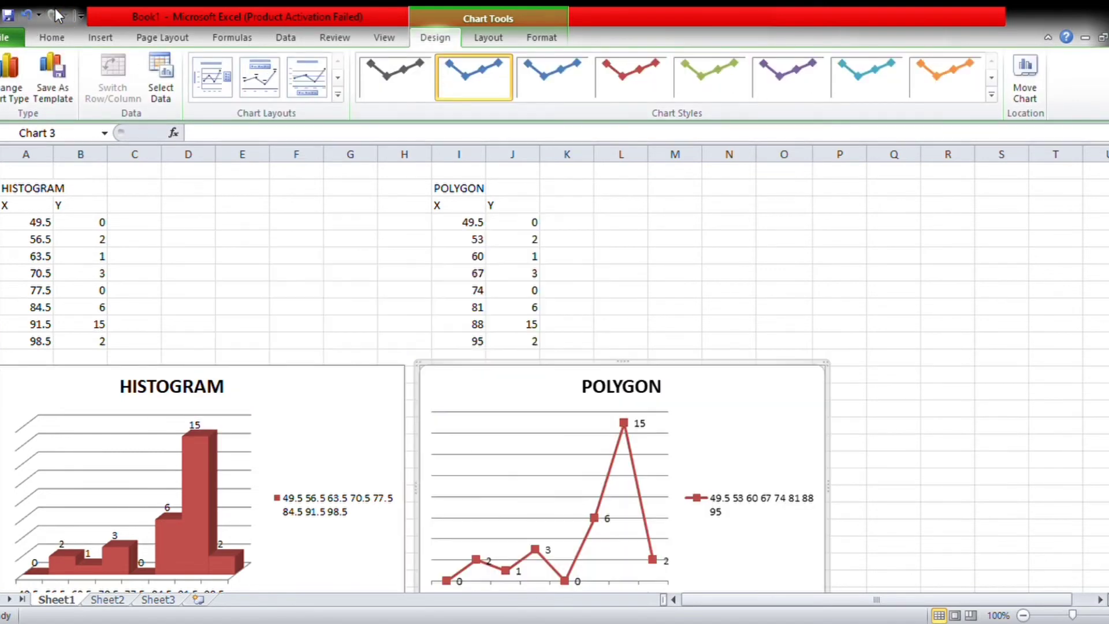
pyautogui.click(698, 278)
pyautogui.press('Down')
pyautogui.press('Down')
pyautogui.press('Down')
pyautogui.press('Down')
pyautogui.press('Down')
pyautogui.press('Down')
pyautogui.press('Down')
pyautogui.press('Down')
pyautogui.press('Down')
pyautogui.press('Down')
pyautogui.click(699, 399)
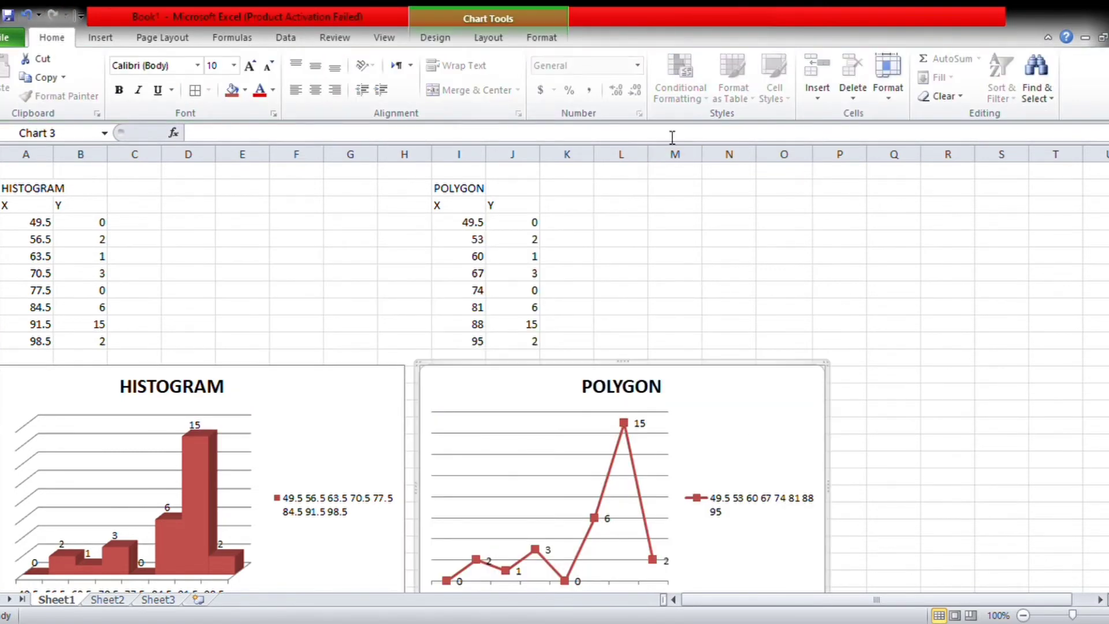
pyautogui.click(735, 434)
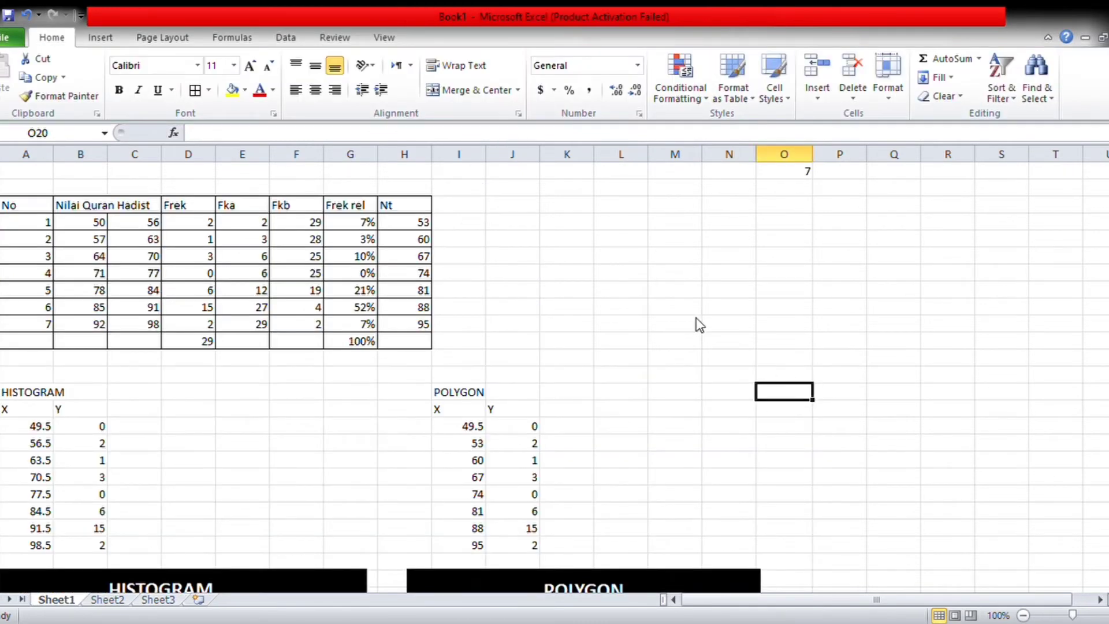
# Enter the OGIVE POSITIF heading with X and Y column headers
pyautogui.write('OG')
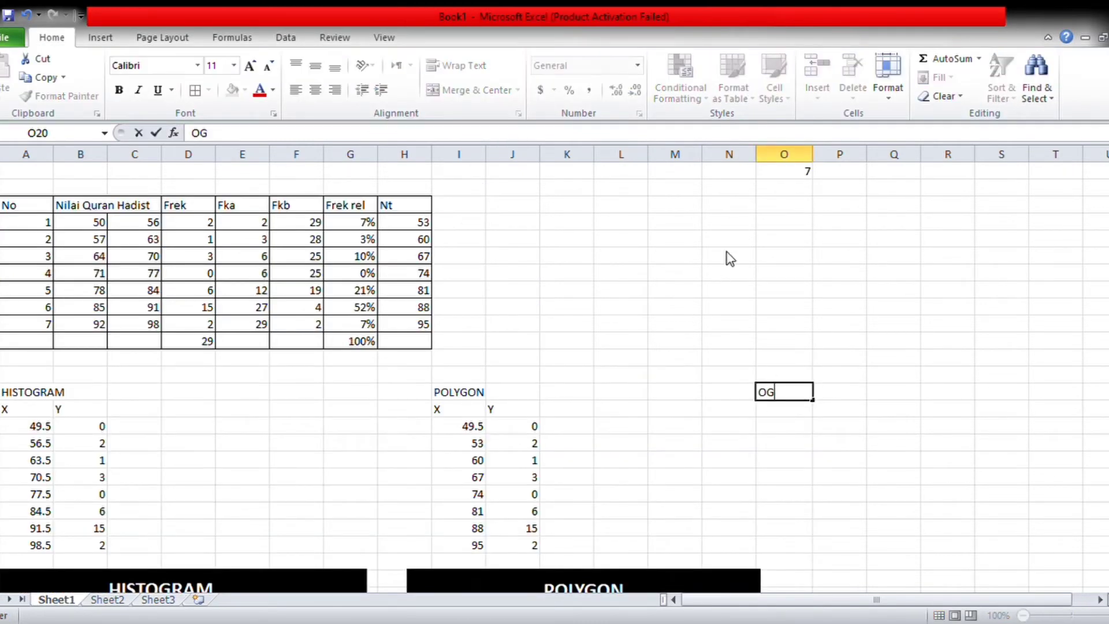
pyautogui.write('IVE POSITIF')
pyautogui.press('Return')
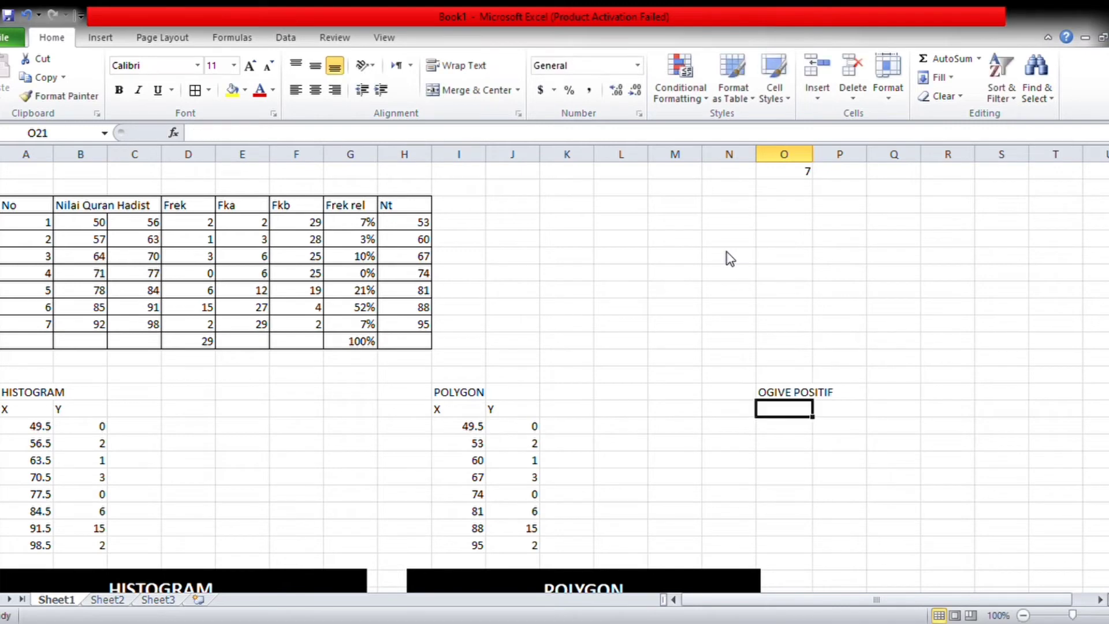
pyautogui.write('X')
pyautogui.press('Tab')
pyautogui.write('Y')
pyautogui.press('Return')
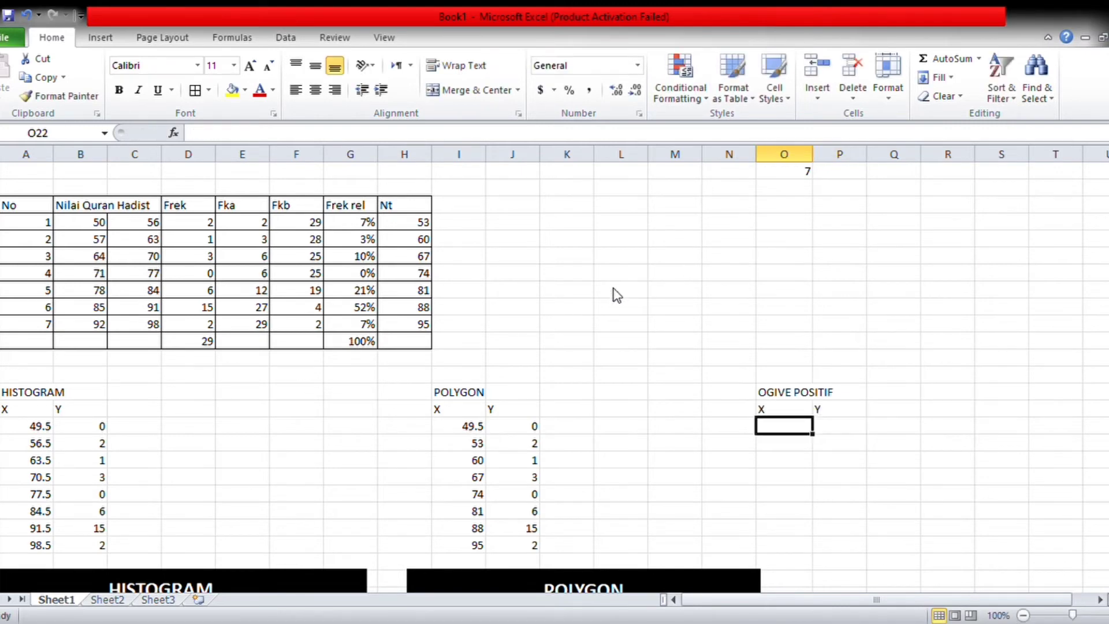
# Fill the X column with 49.5, then =C10+0.5 copied down to 98.5
pyautogui.write('49.5')
pyautogui.press('Return')
pyautogui.write('=')
pyautogui.click(151, 225)
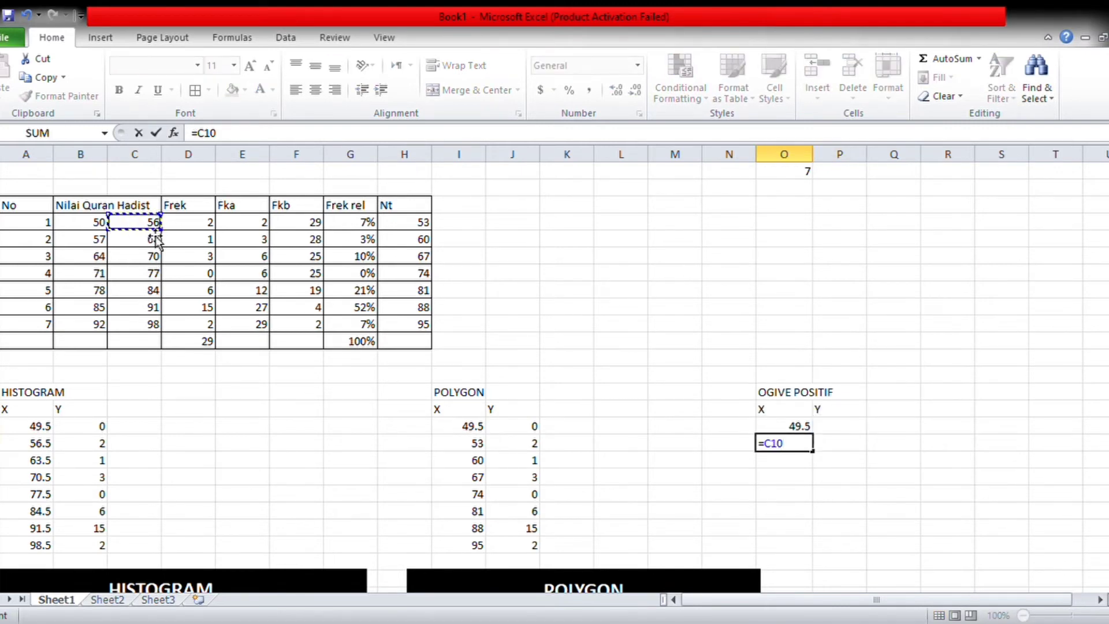
pyautogui.write('+0.5')
pyautogui.press('Return')
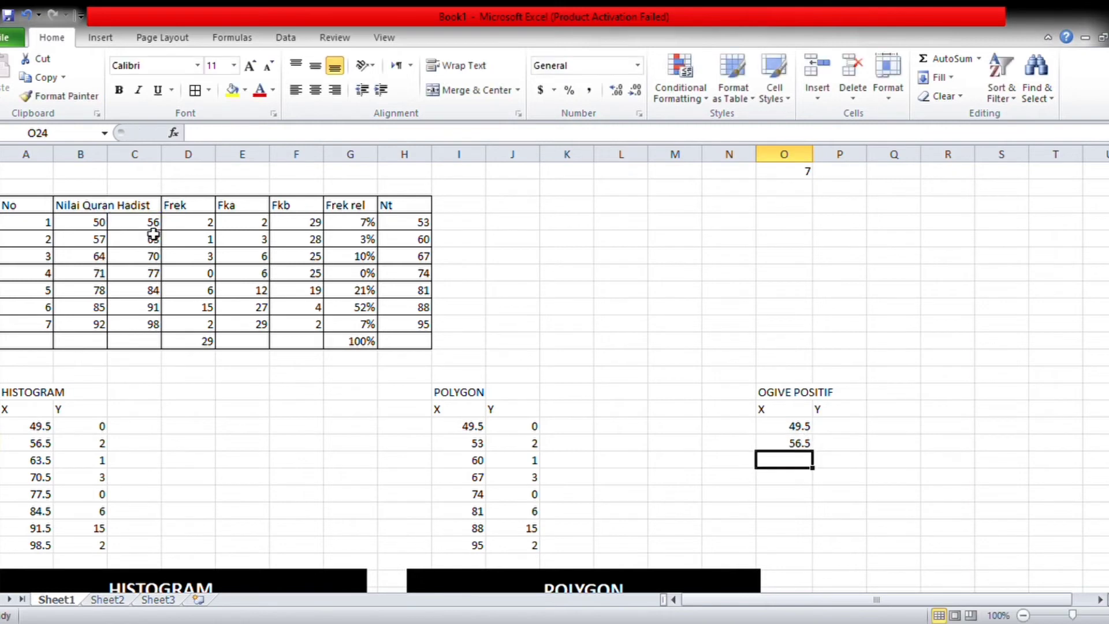
pyautogui.click(799, 443)
pyautogui.moveTo(812, 451); pyautogui.dragTo(819, 559)
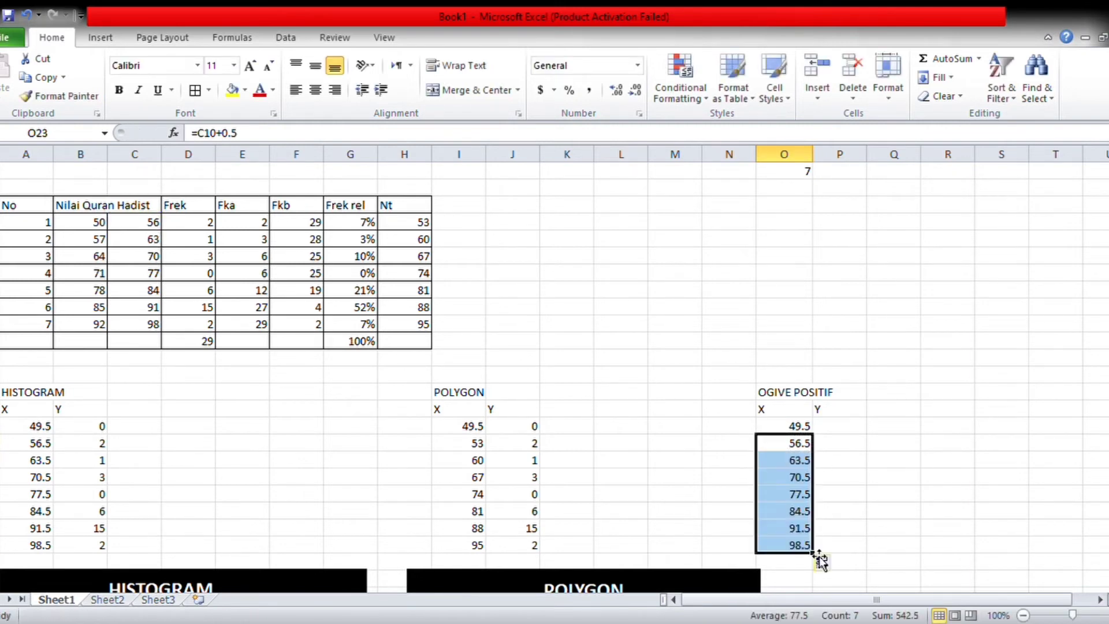
# Start the Y column with 2, 3, 6, then clear those mistaken entries
pyautogui.click(840, 427)
pyautogui.write('2')
pyautogui.press('Return')
pyautogui.write('3')
pyautogui.press('Return')
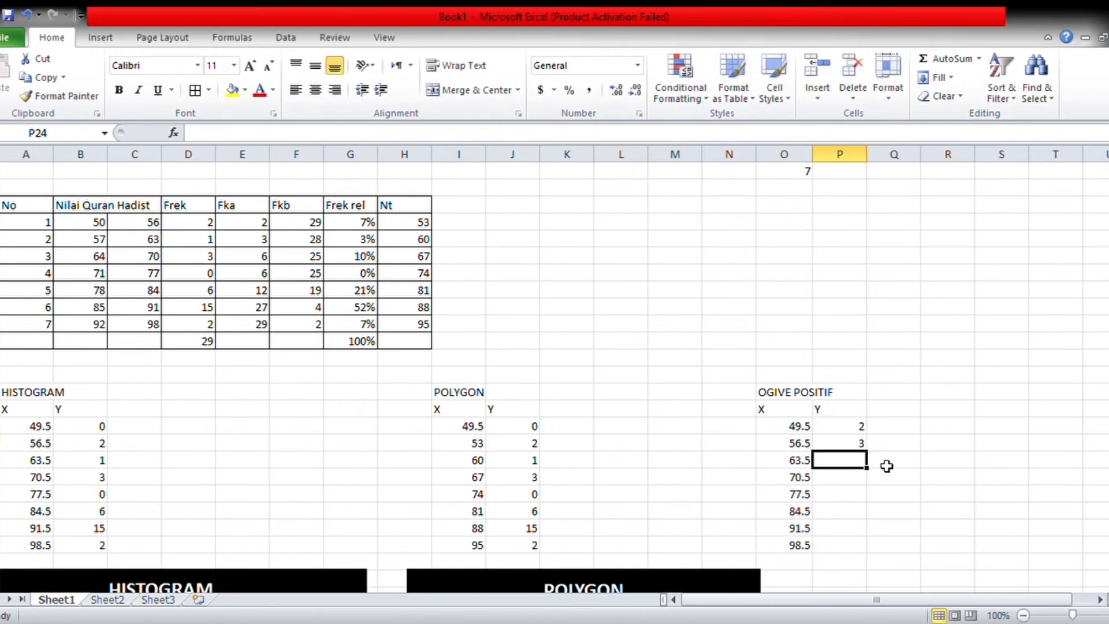
pyautogui.write('6')
pyautogui.press('Return')
pyautogui.press('Up')
pyautogui.press('Up')
pyautogui.press('Up')
pyautogui.press('BackSpace')
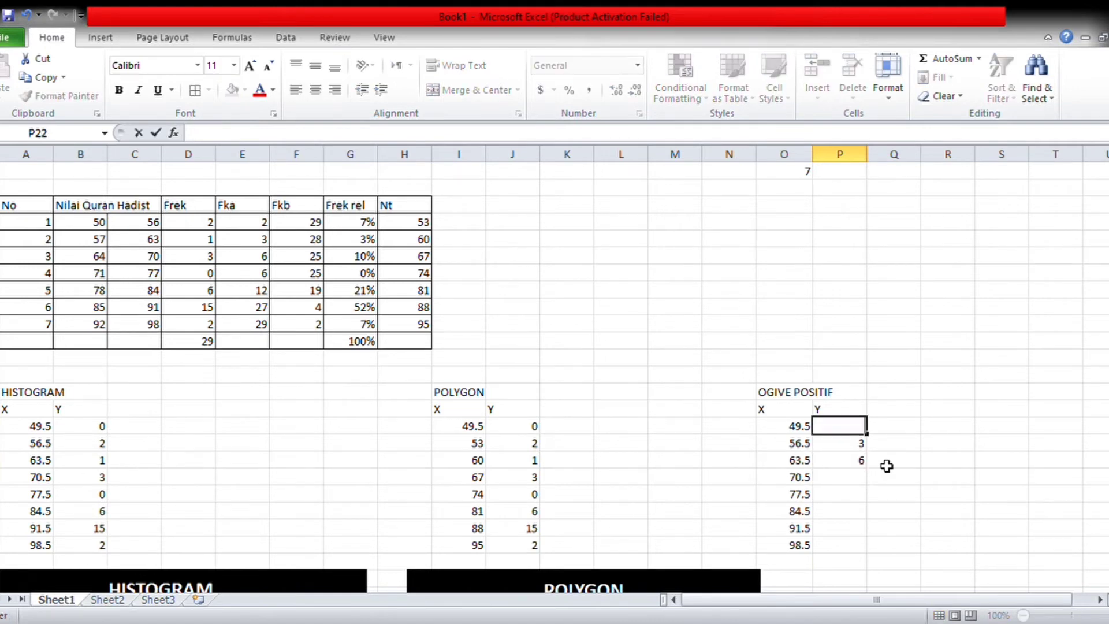
pyautogui.press('Return')
pyautogui.press('BackSpace')
# Enter cumulative Y values 0, 2, 3, 6, 6, 12, 27, 29 and select the ogive table
pyautogui.press('Return')
pyautogui.press('BackSpace')
pyautogui.click(857, 432)
pyautogui.write('0')
pyautogui.press('Return')
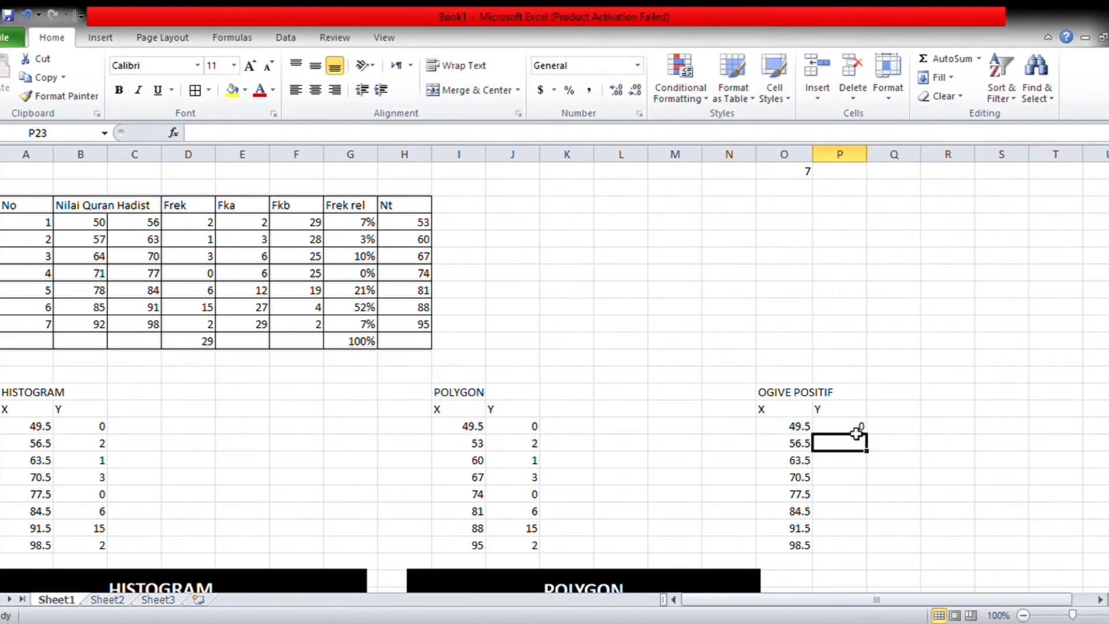
pyautogui.write('2')
pyautogui.press('Return')
pyautogui.write('3')
pyautogui.press('Return')
pyautogui.write('6')
pyautogui.press('Return')
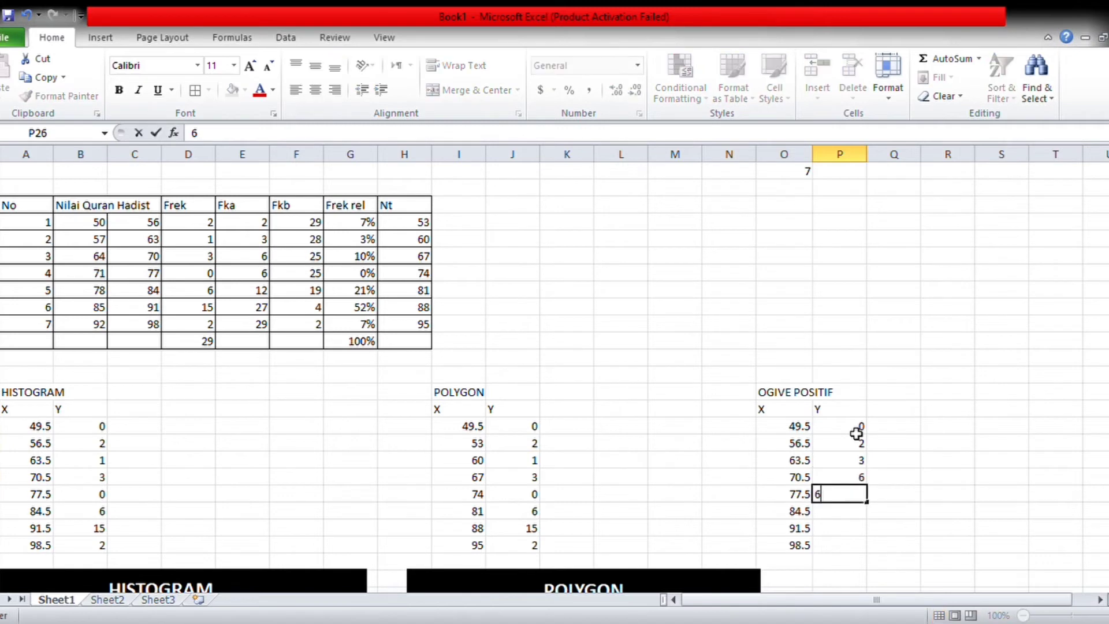
pyautogui.write('6')
pyautogui.press('Return')
pyautogui.write('12')
pyautogui.press('Return')
pyautogui.write('27')
pyautogui.press('Return')
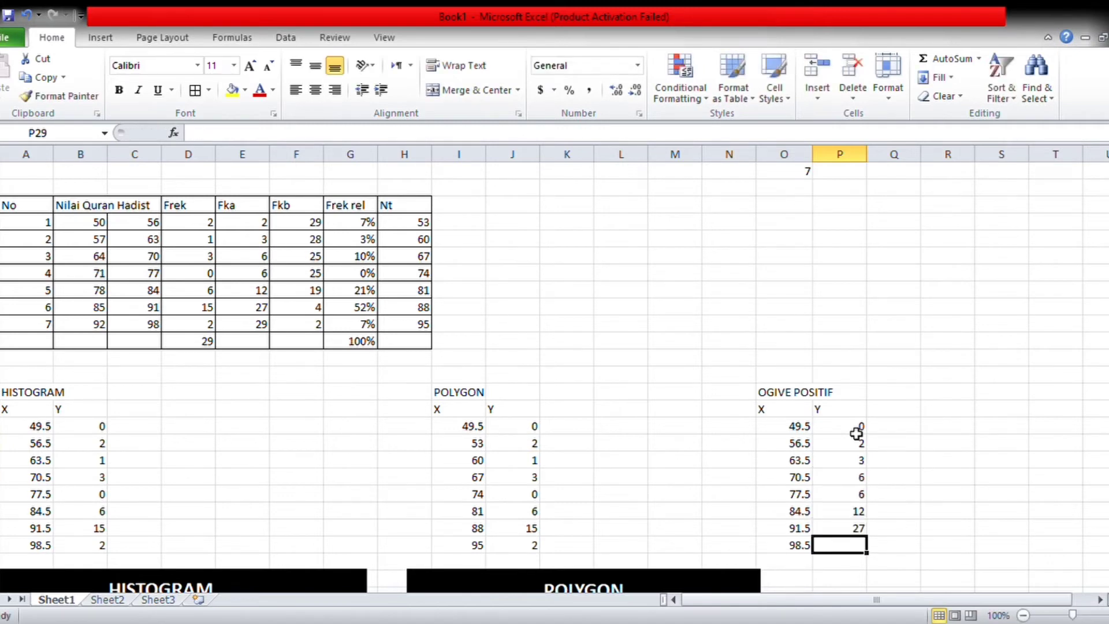
pyautogui.write('29')
pyautogui.press('Return')
pyautogui.moveTo(777, 430); pyautogui.dragTo(861, 546)
# Insert a Line with Markers chart for the ogive data and delete Series1
pyautogui.click(100, 37)
pyautogui.click(332, 81)
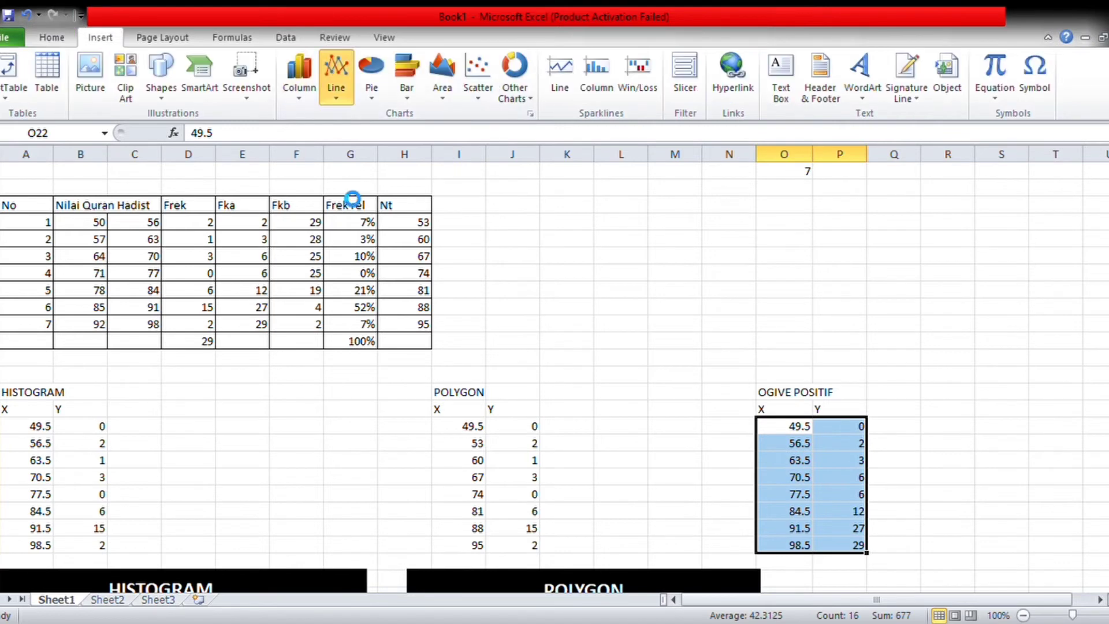
pyautogui.click(352, 199)
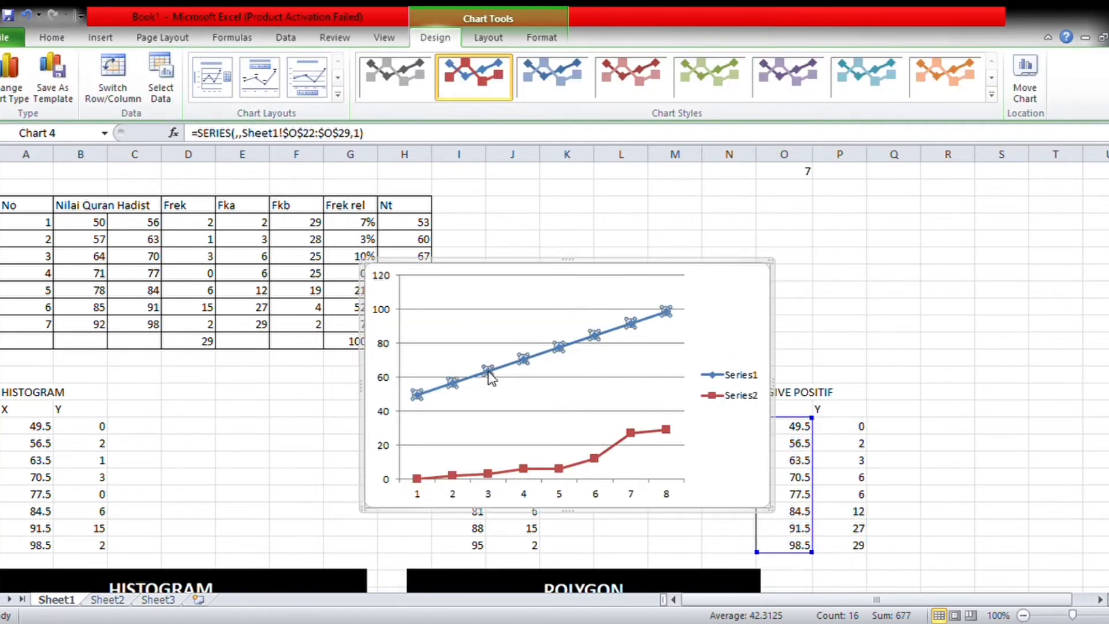
pyautogui.press('Delete')
pyautogui.click(380, 339)
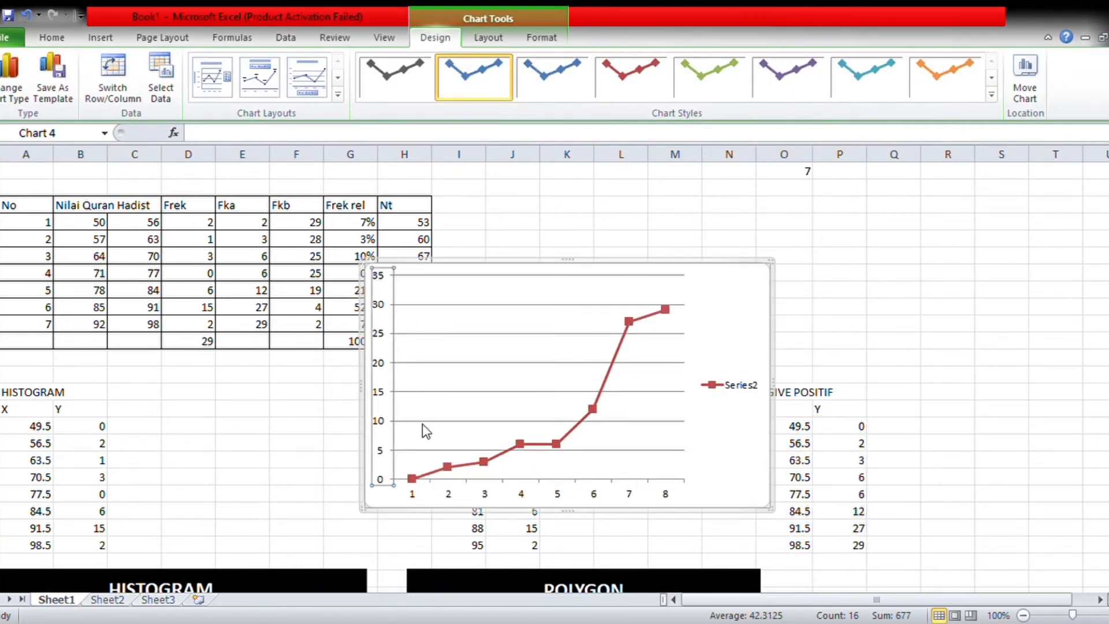
pyautogui.press('Escape')
pyautogui.press('Escape')
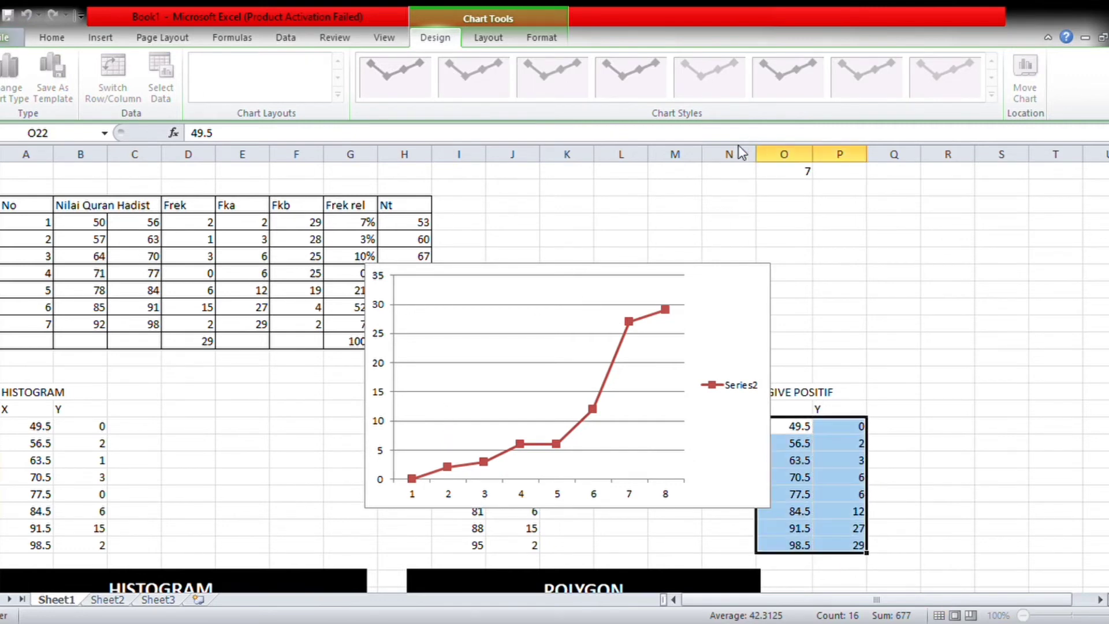
pyautogui.hotkey('ctrl', 'c')
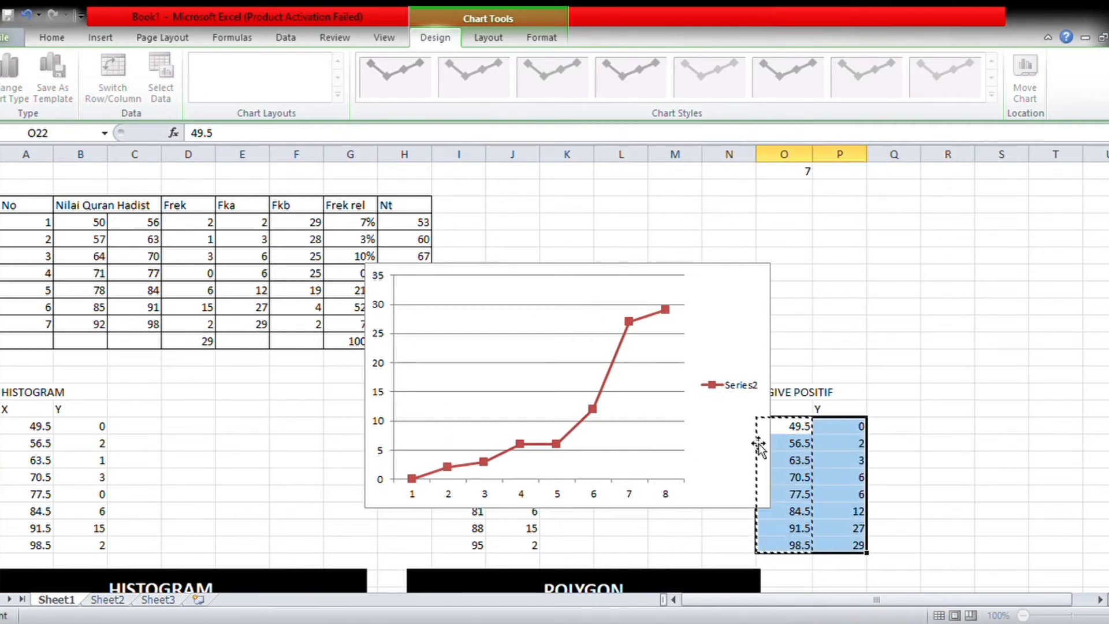
# Set the chart to plot P22:P29 with O22:O29 (49.5–98.5) as x-axis labels
pyautogui.click(590, 341)
pyautogui.moveTo(841, 427); pyautogui.dragTo(853, 540)
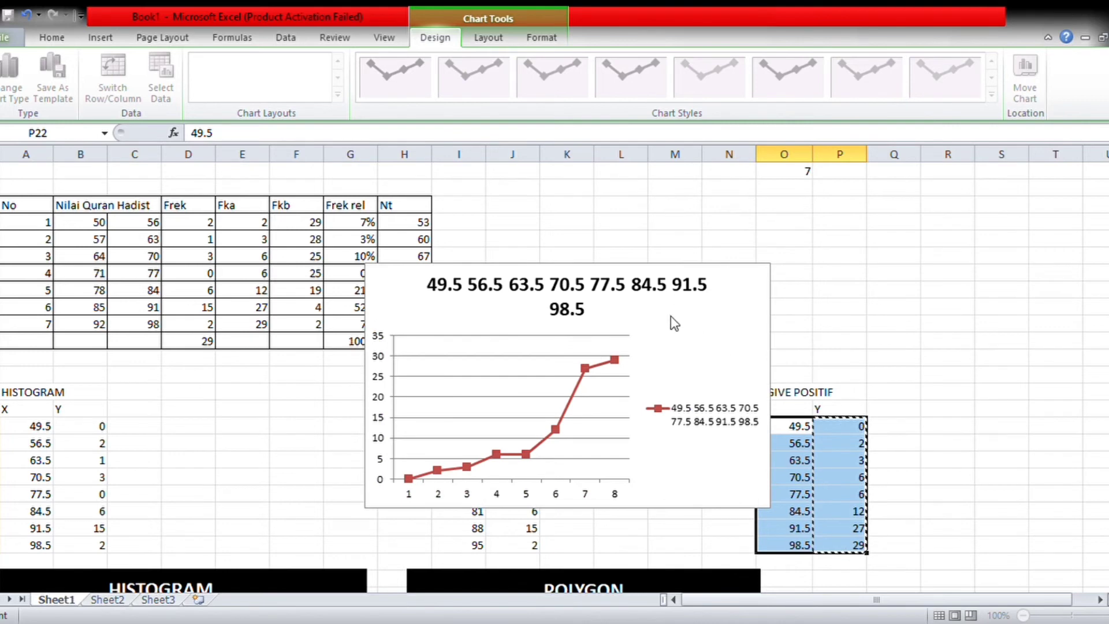
pyautogui.click(587, 311)
pyautogui.moveTo(805, 528); pyautogui.dragTo(597, 346)
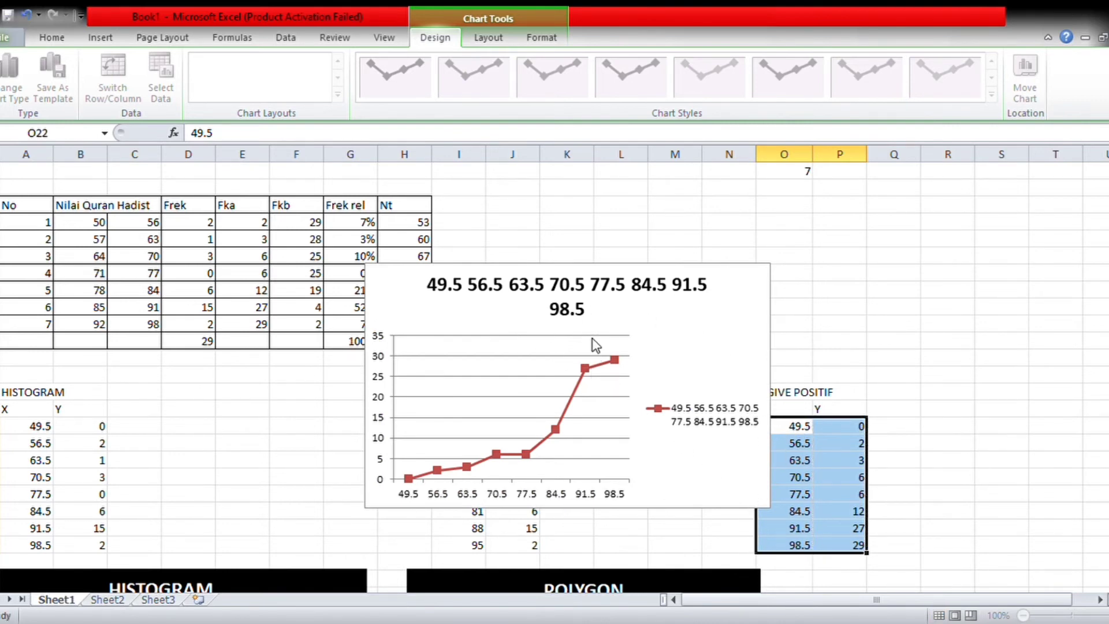
pyautogui.click(381, 361)
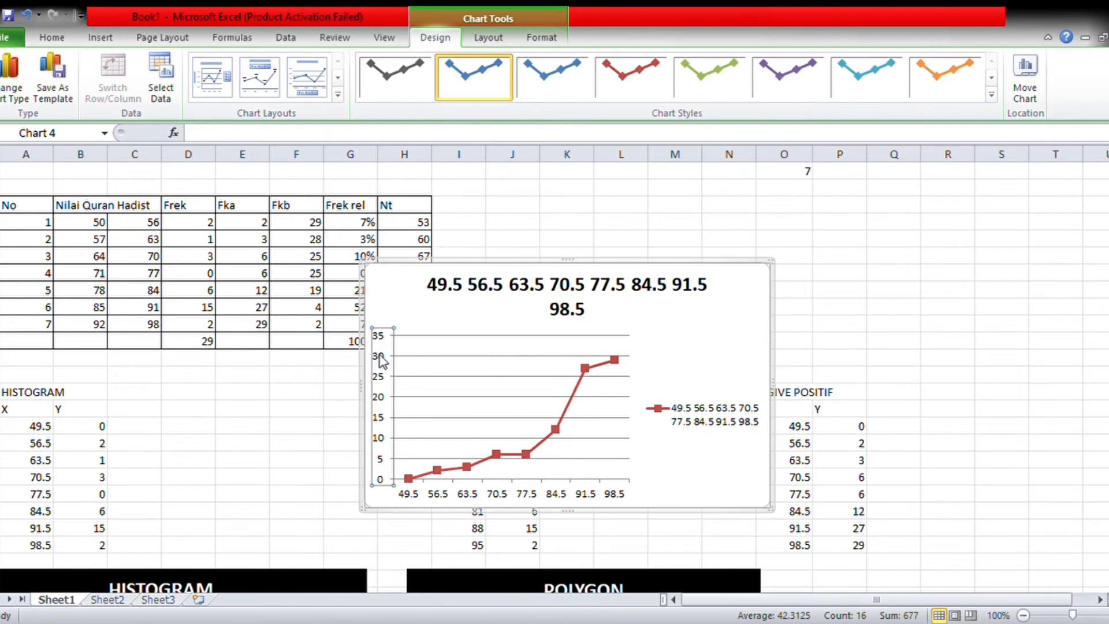
# Add data labels, title the chart OGIVE POSITIF, and delete its vertical axis
pyautogui.click(555, 431)
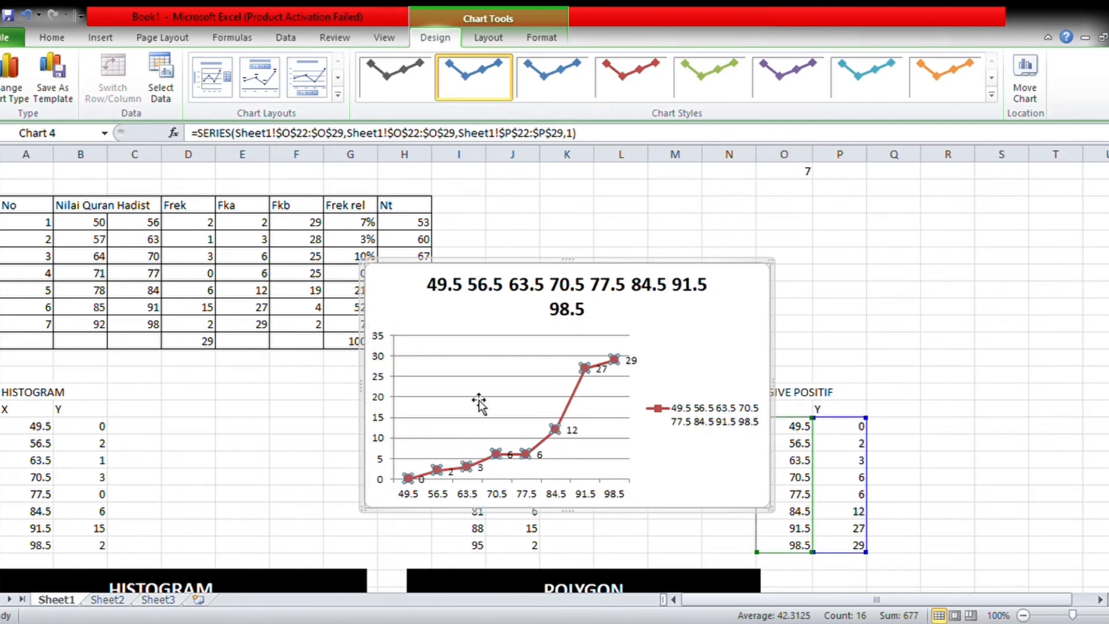
pyautogui.click(483, 297)
pyautogui.doubleClick(561, 291)
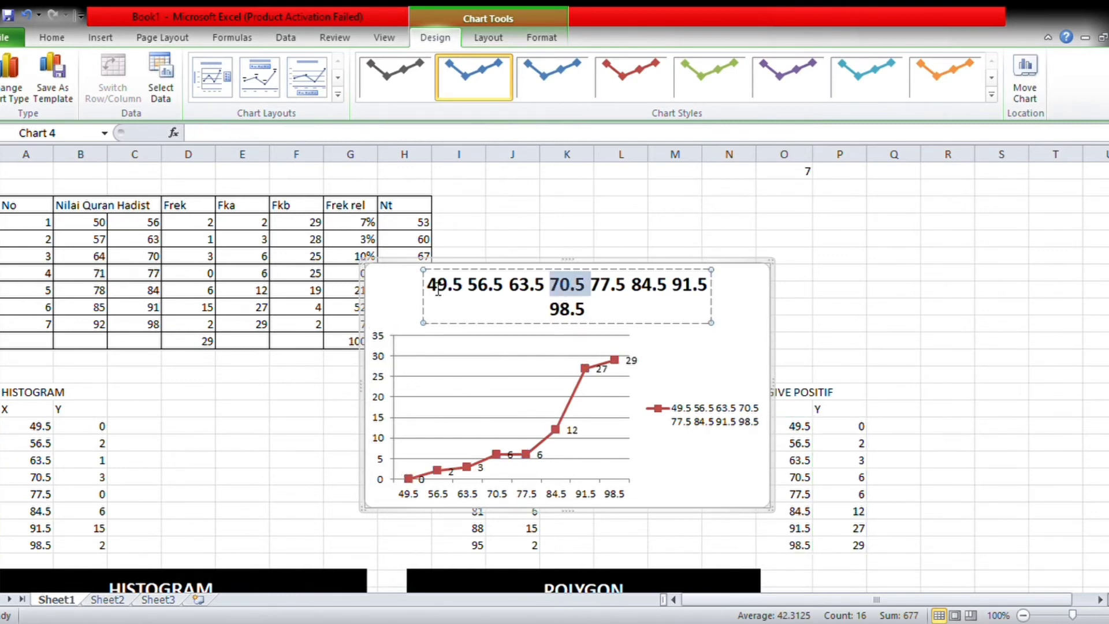
pyautogui.moveTo(438, 290); pyautogui.dragTo(571, 318)
pyautogui.write('OG')
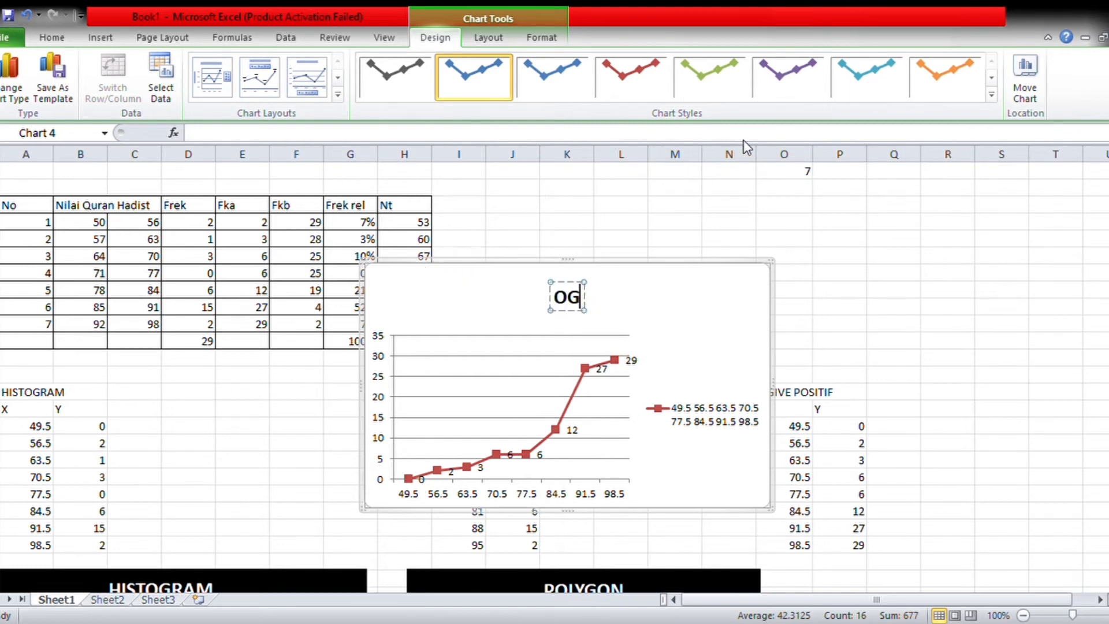
pyautogui.write('IVE POSITIF')
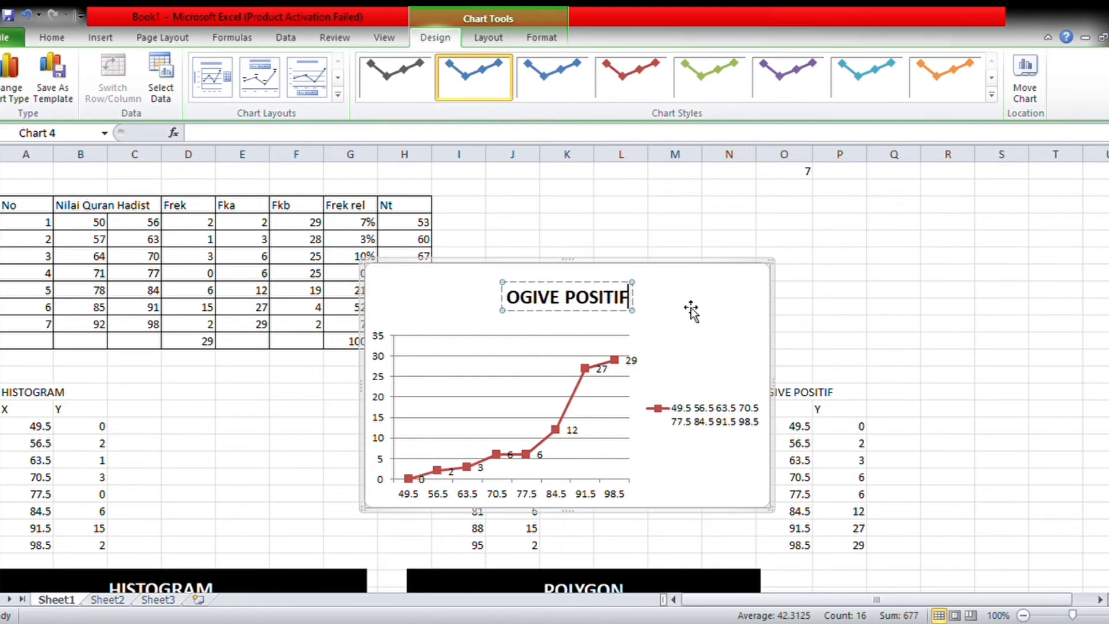
pyautogui.click(426, 355)
pyautogui.click(379, 316)
pyautogui.press('Delete')
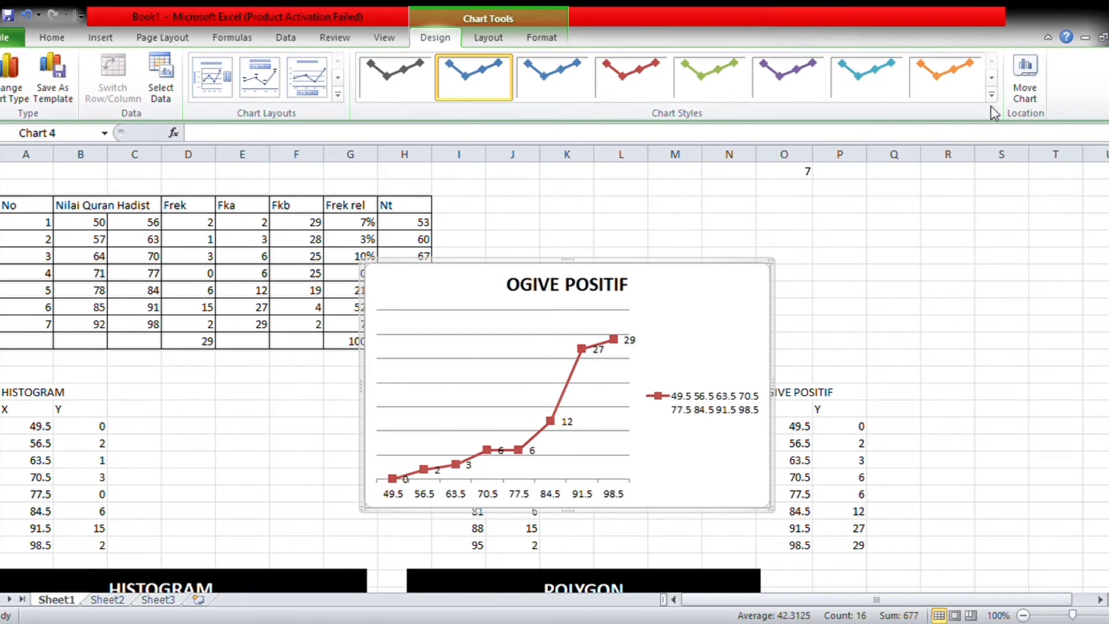
# Label 'mean' in N8 and compute =AVERAGE(A2:J4) in O8, giving 80.86207
pyautogui.click(931, 376)
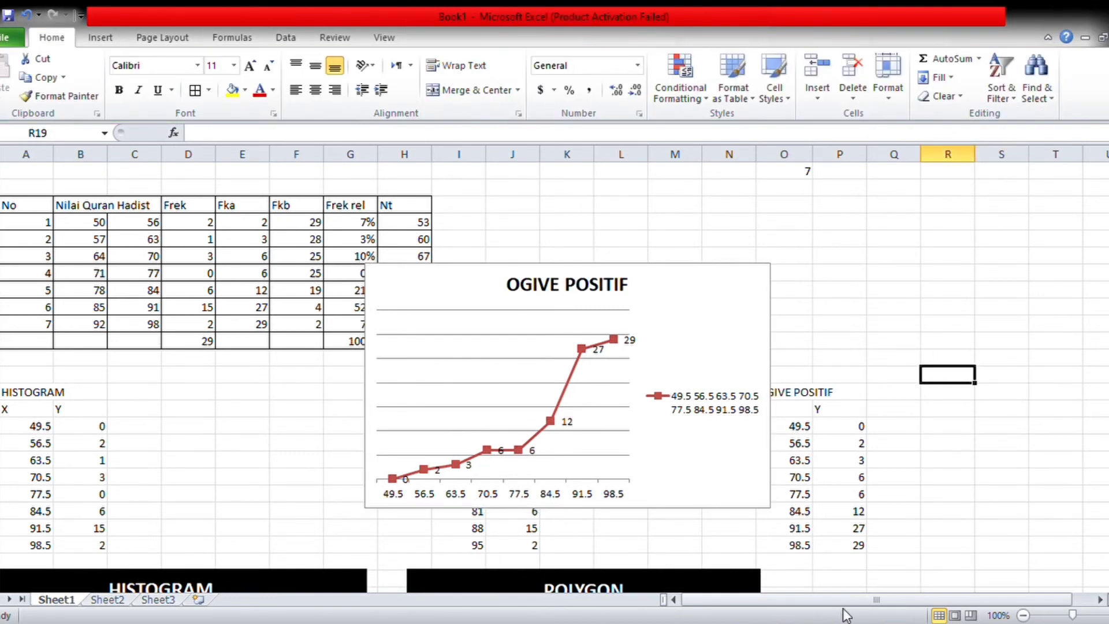
pyautogui.moveTo(754, 333); pyautogui.dragTo(963, 274)
pyautogui.scroll(-2, 554, 376)
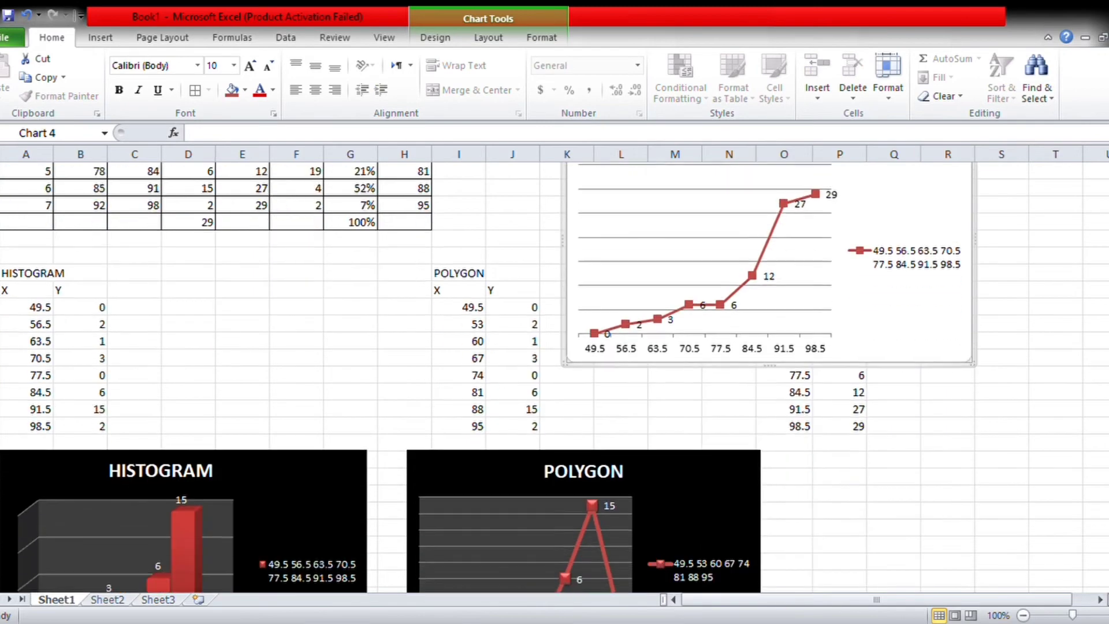
pyautogui.scroll(1, 751, 375)
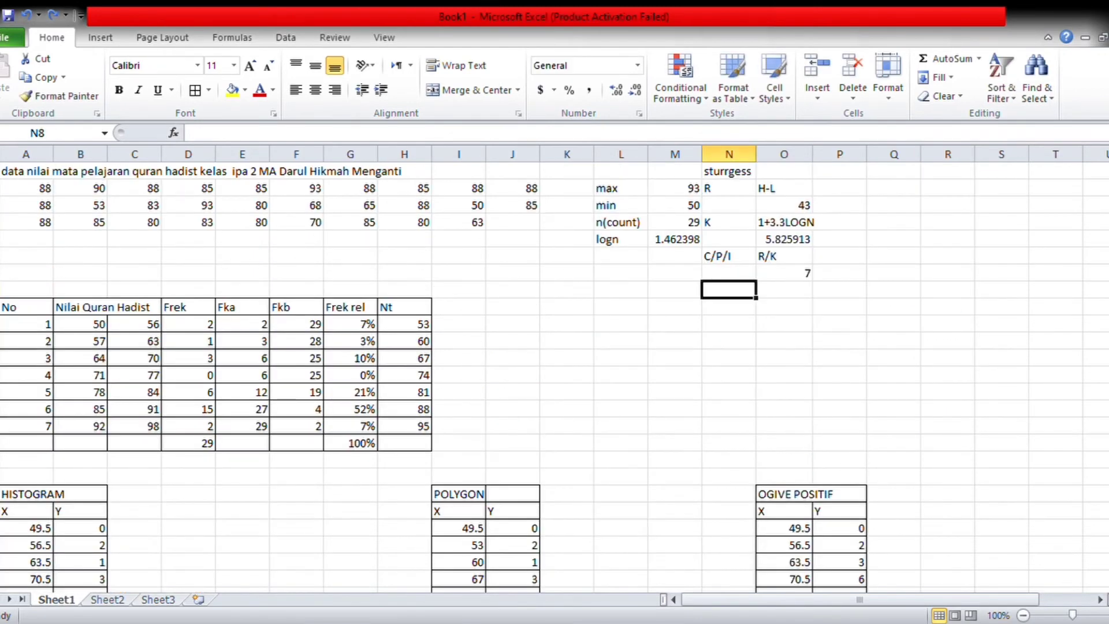
pyautogui.write('mean')
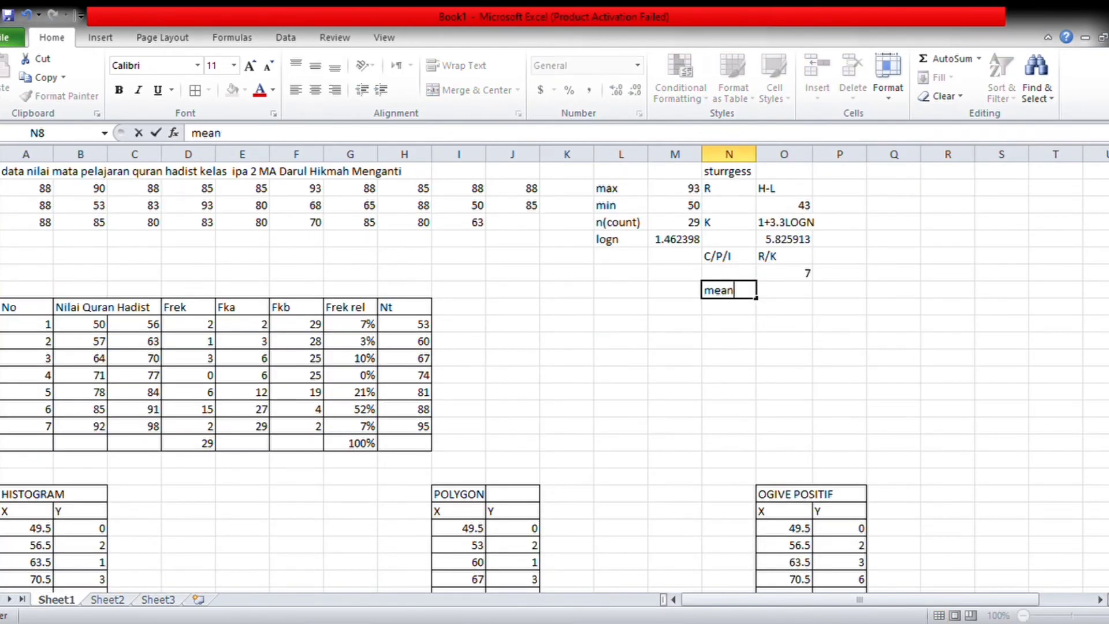
pyautogui.press('Tab')
pyautogui.write('=')
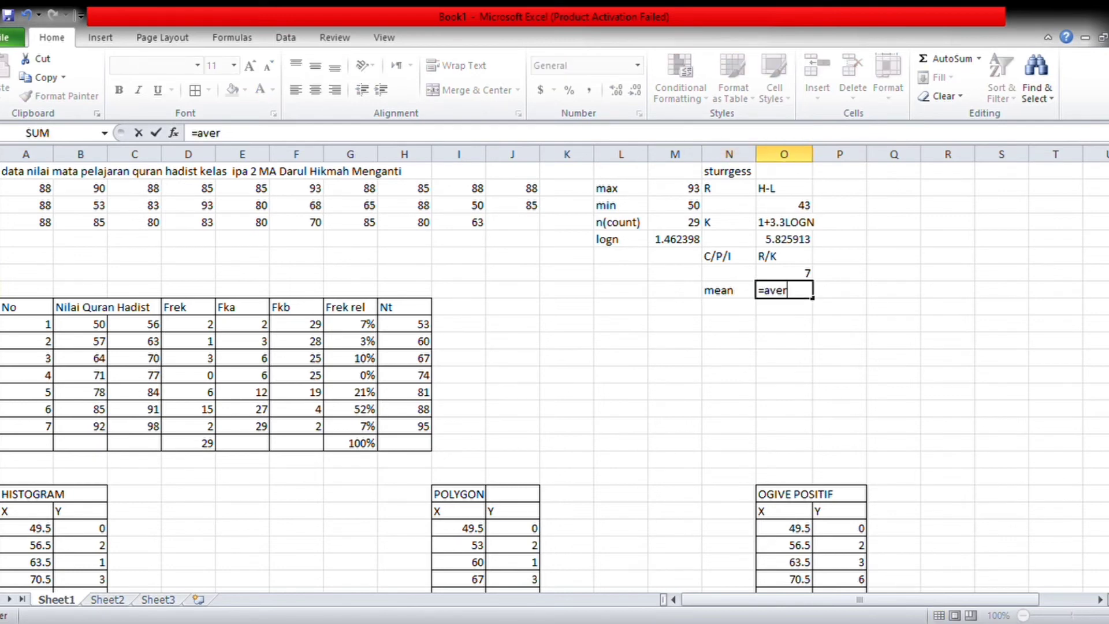
pyautogui.write('aver')
pyautogui.doubleClick(812, 312)
pyautogui.moveTo(45, 188); pyautogui.dragTo(507, 229)
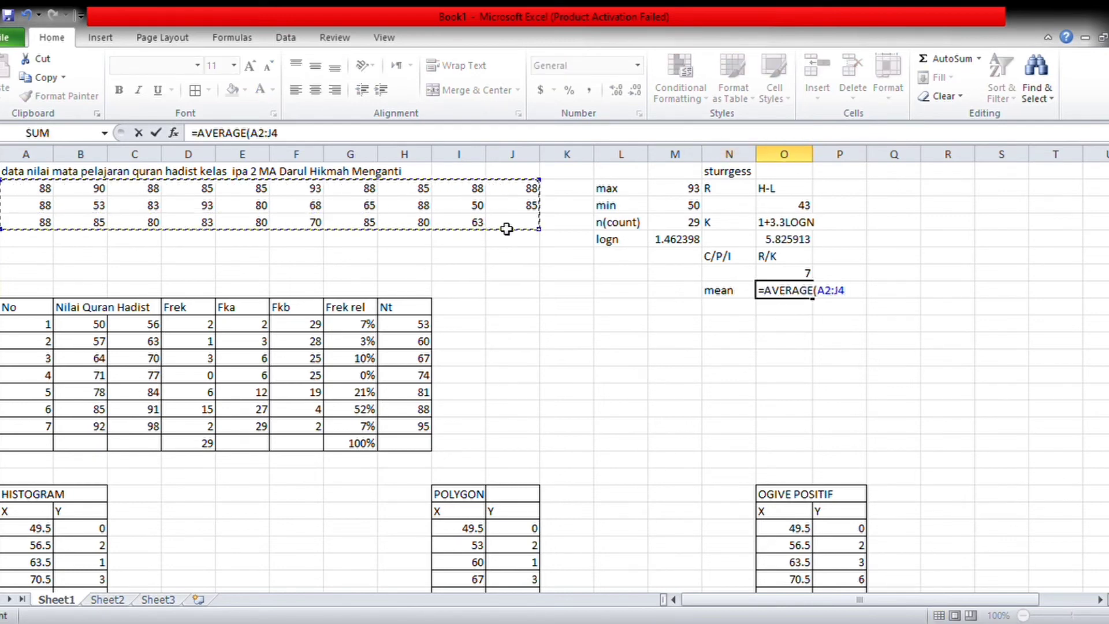
pyautogui.press('Return')
pyautogui.click(744, 312)
# Add the 'med' and 'kelas median' labels in column K
pyautogui.write('median')
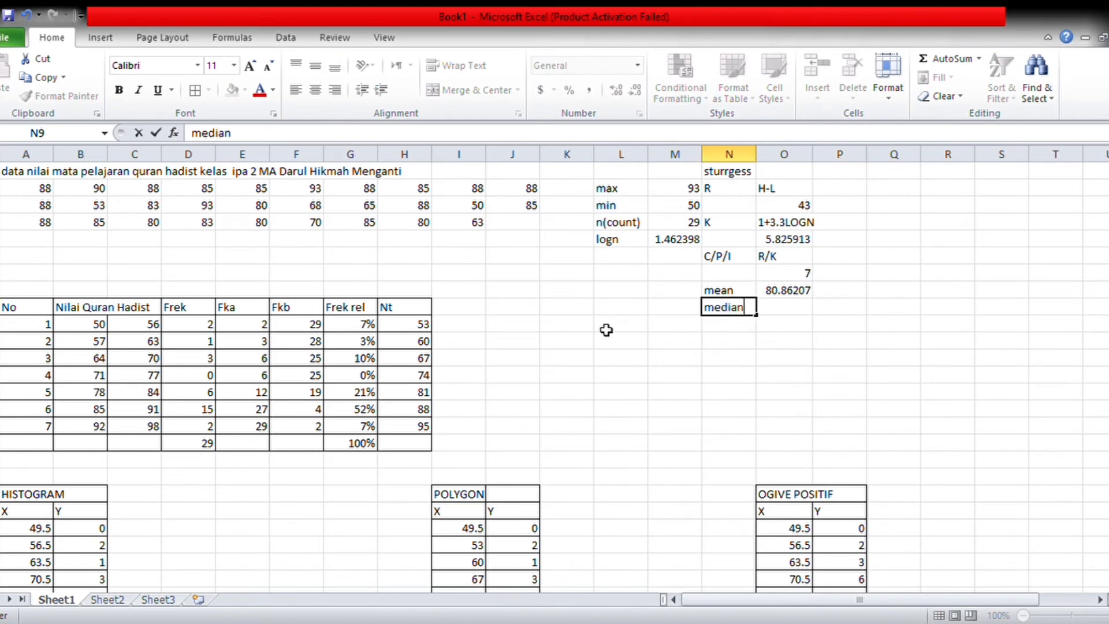
pyautogui.click(562, 314)
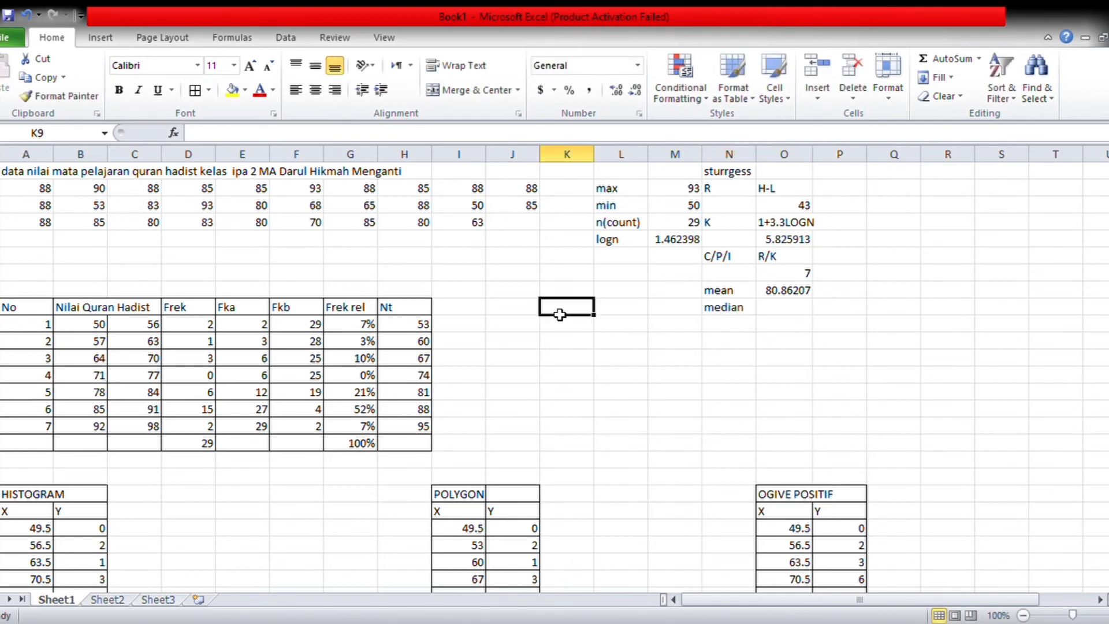
pyautogui.write('kelas median')
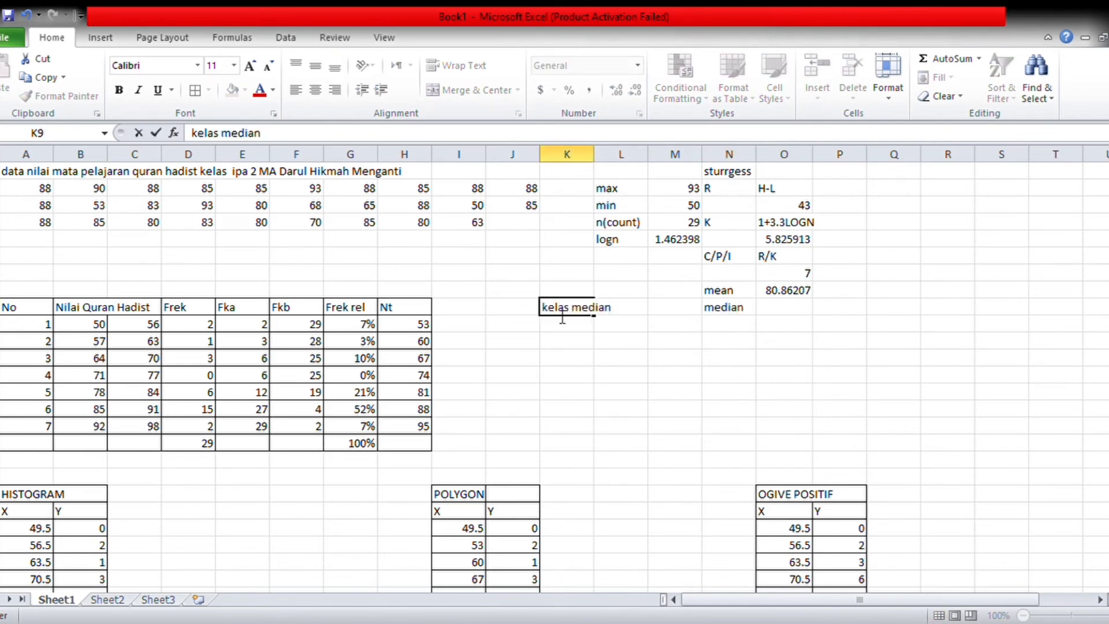
pyautogui.click(566, 329)
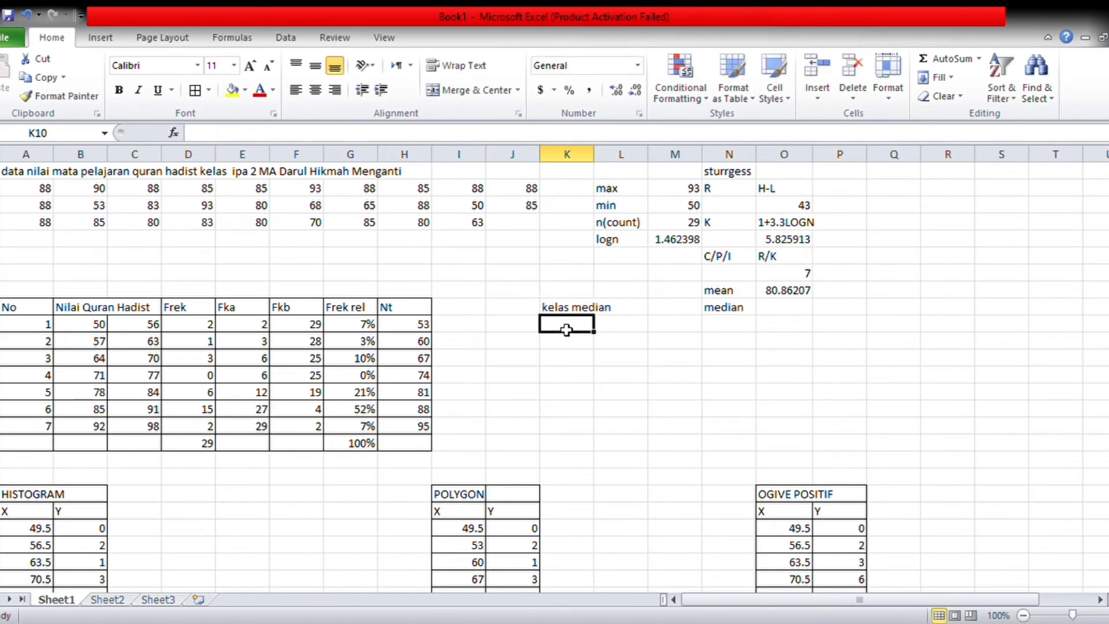
pyautogui.click(628, 308)
pyautogui.press('Left')
pyautogui.press('Delete')
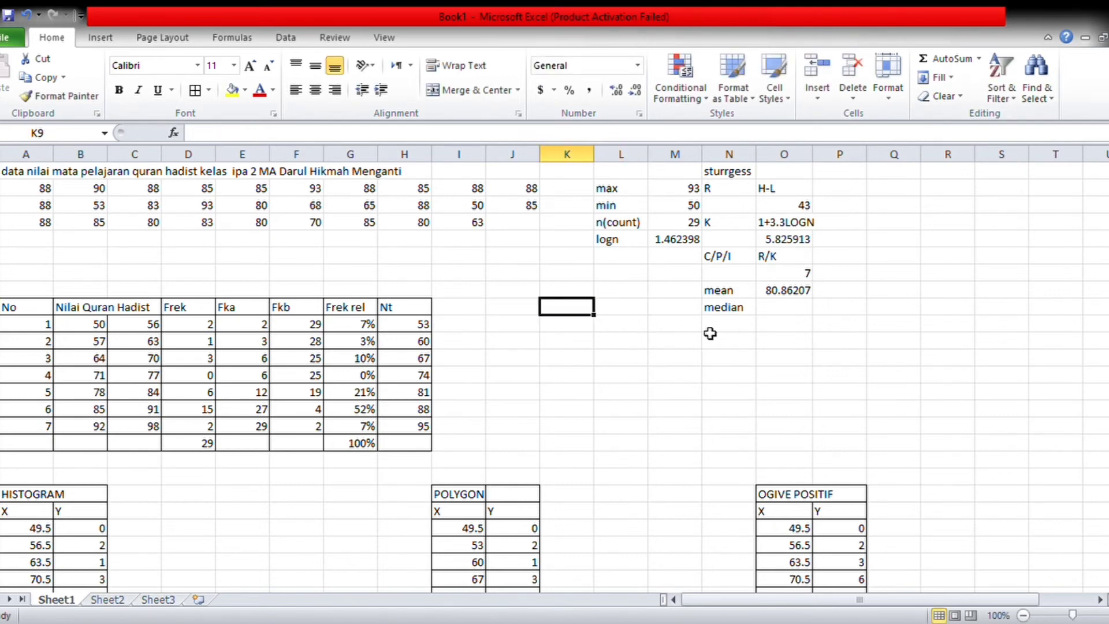
pyautogui.write('kelas median')
pyautogui.press('Return')
# Compute the median position =1/2*M4, rounded to 15, and enter the median class 85-91
pyautogui.write('=')
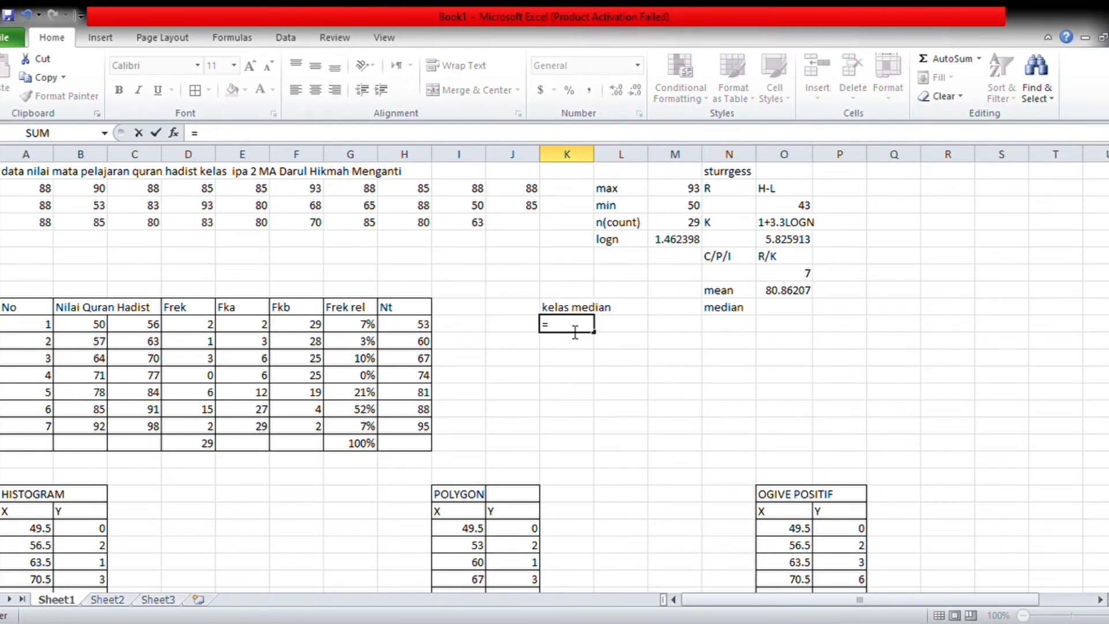
pyautogui.write('1/2*')
pyautogui.click(699, 238)
pyautogui.press('Return')
pyautogui.click(580, 324)
pyautogui.click(634, 90)
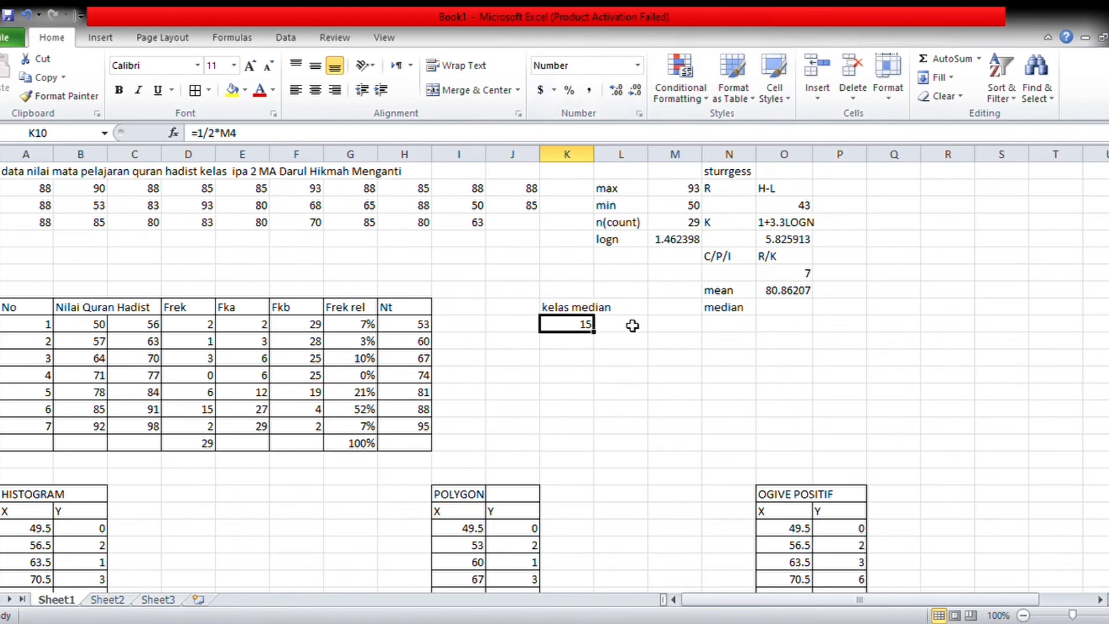
pyautogui.click(632, 326)
pyautogui.write('85-91')
pyautogui.press('Return')
# Add Bb as =B15-0.5 (84.5) and the interval i as 7
pyautogui.press('Left')
pyautogui.write('Bb')
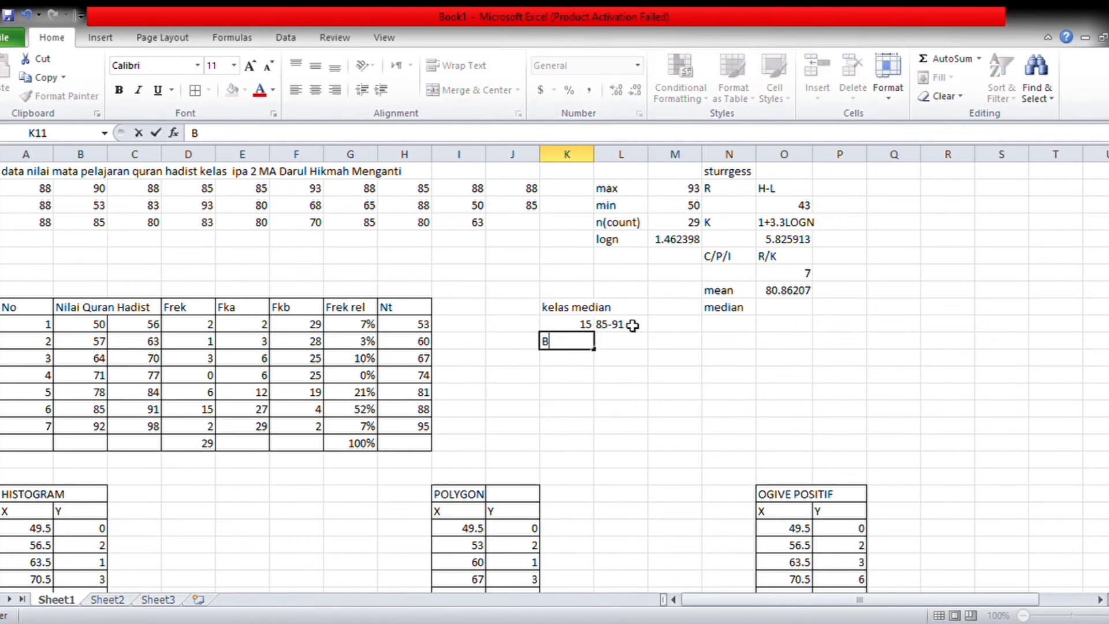
pyautogui.press('Tab')
pyautogui.write('=')
pyautogui.click(107, 415)
pyautogui.write('-')
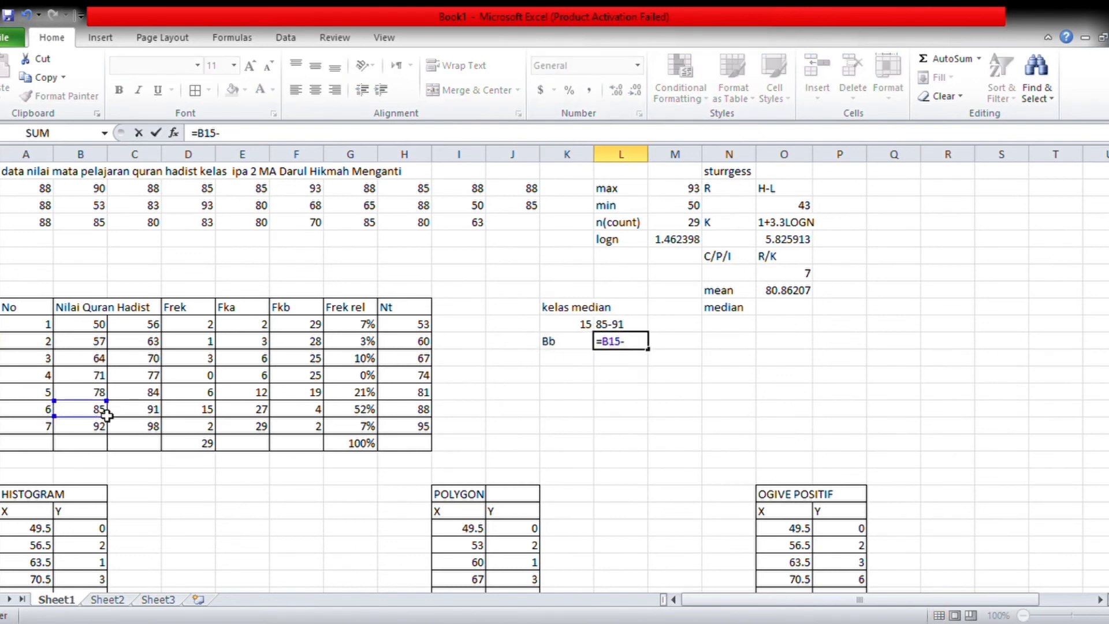
pyautogui.write('0.5')
pyautogui.press('Return')
pyautogui.click(560, 362)
pyautogui.write('i')
pyautogui.press('Tab')
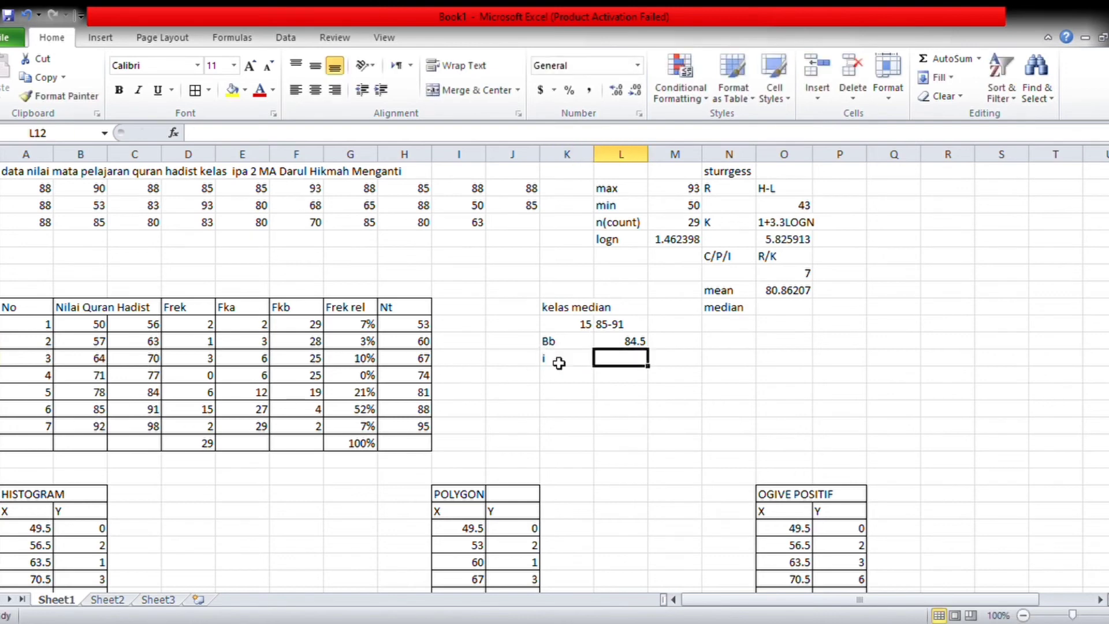
pyautogui.write('7')
pyautogui.press('Tab')
# Enter the median formula =L11+L12*(K10-E14)/D15 in O11, giving 85.66667
pyautogui.click(776, 312)
pyautogui.write('=')
pyautogui.click(635, 346)
pyautogui.write('+')
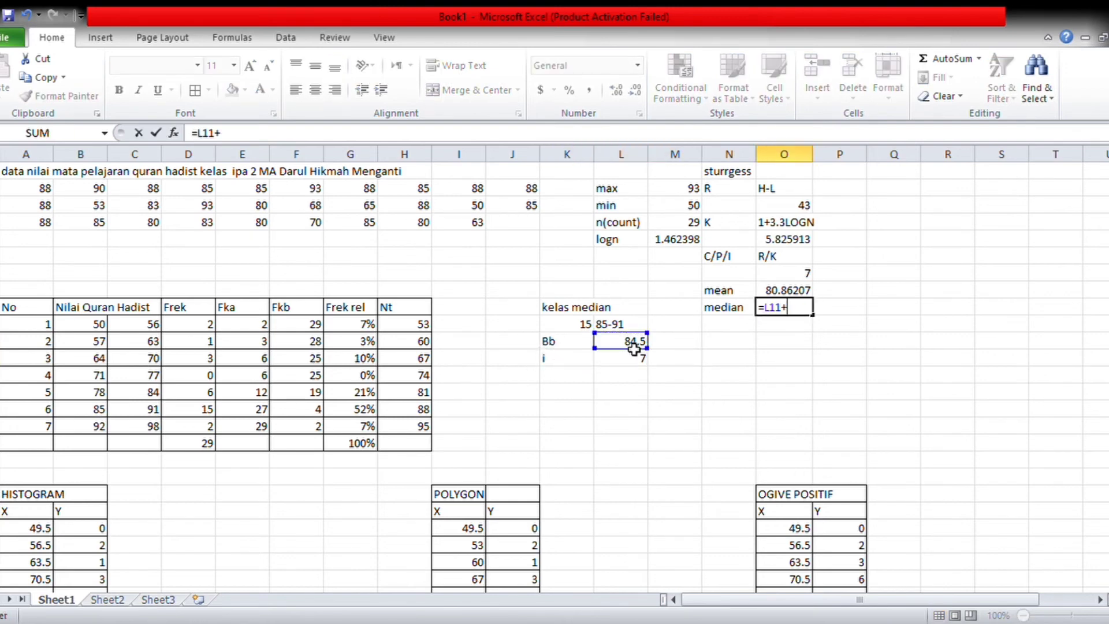
pyautogui.click(626, 359)
pyautogui.write('*(')
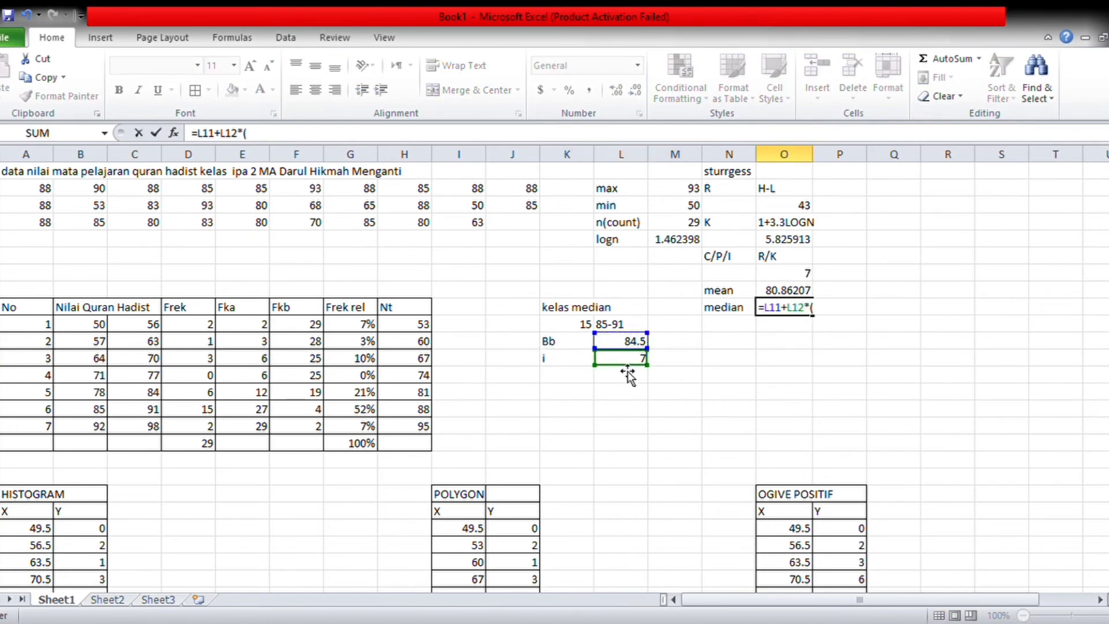
pyautogui.click(584, 327)
pyautogui.write('-')
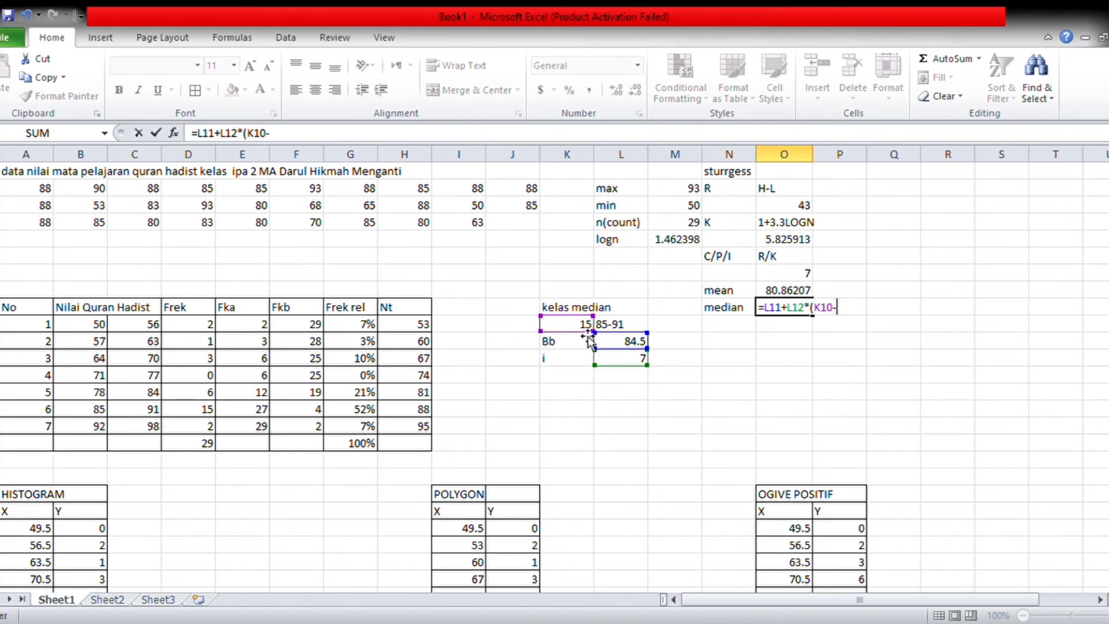
pyautogui.click(257, 397)
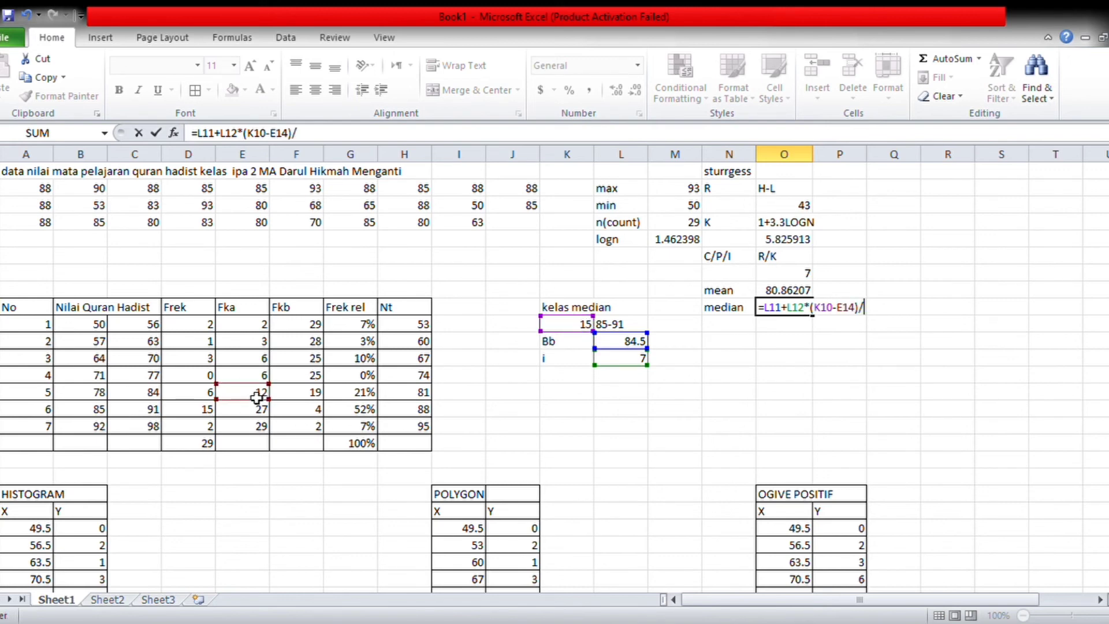
pyautogui.write(')/')
pyautogui.click(198, 413)
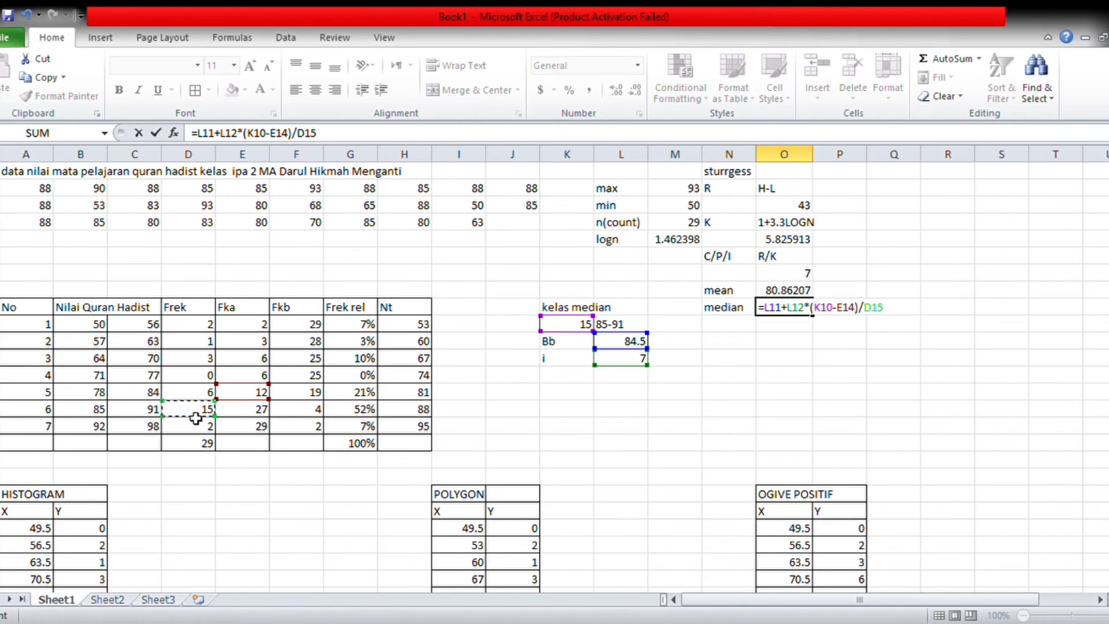
pyautogui.write(')')
pyautogui.press('Return')
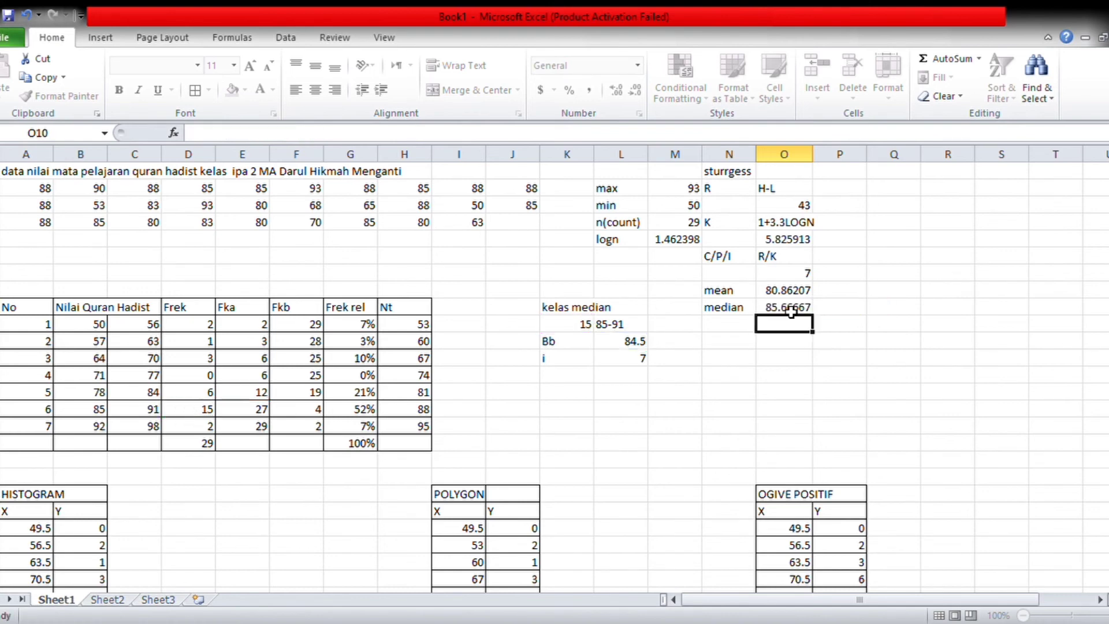
pyautogui.click(749, 327)
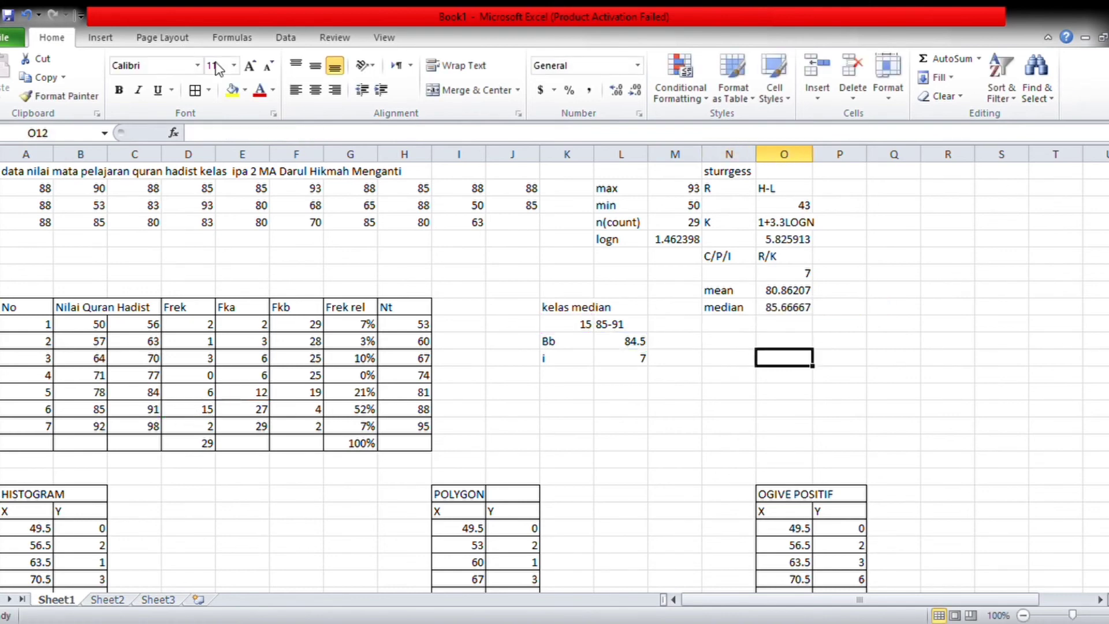
pyautogui.click(732, 329)
# Add the 'modus' and 'kelas modus' labels with the modal class 85
pyautogui.write('m')
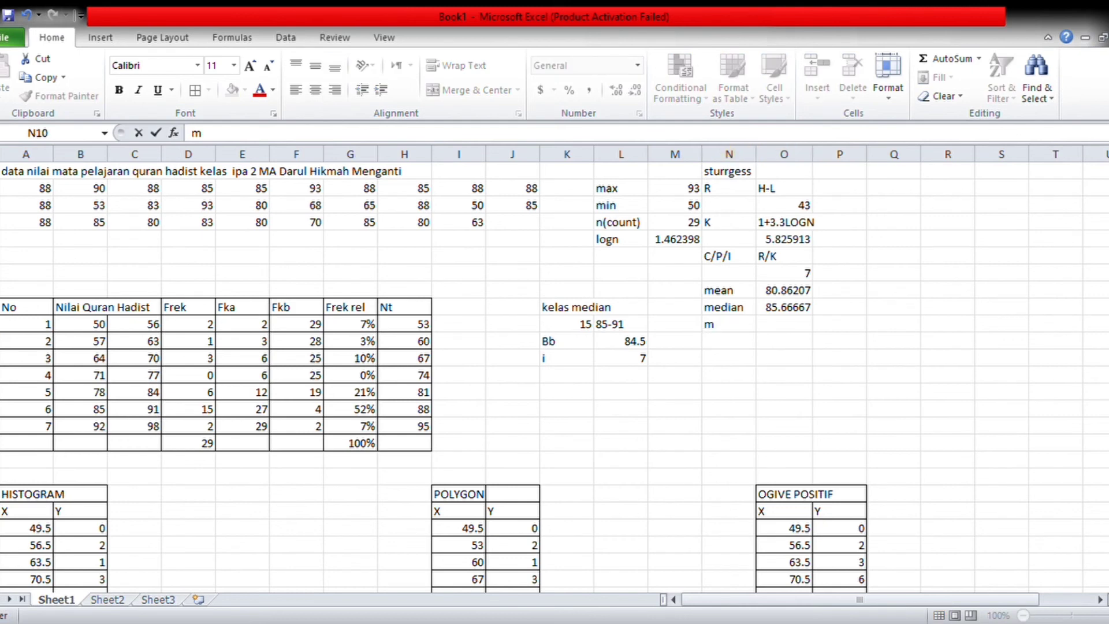
pyautogui.write('odus')
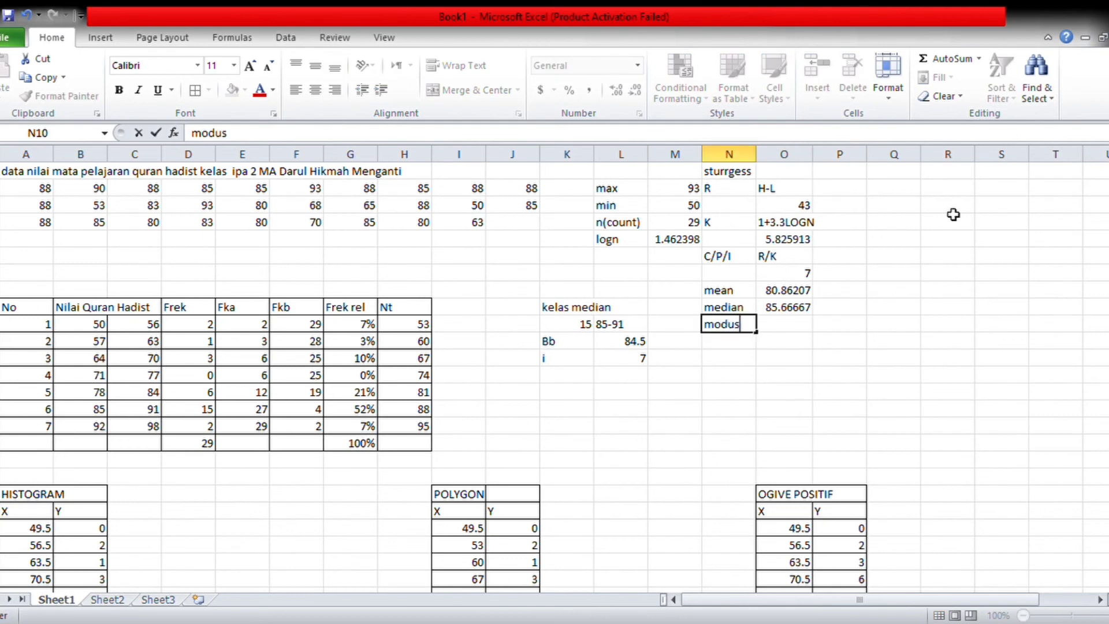
pyautogui.click(581, 386)
pyautogui.write('kelas m')
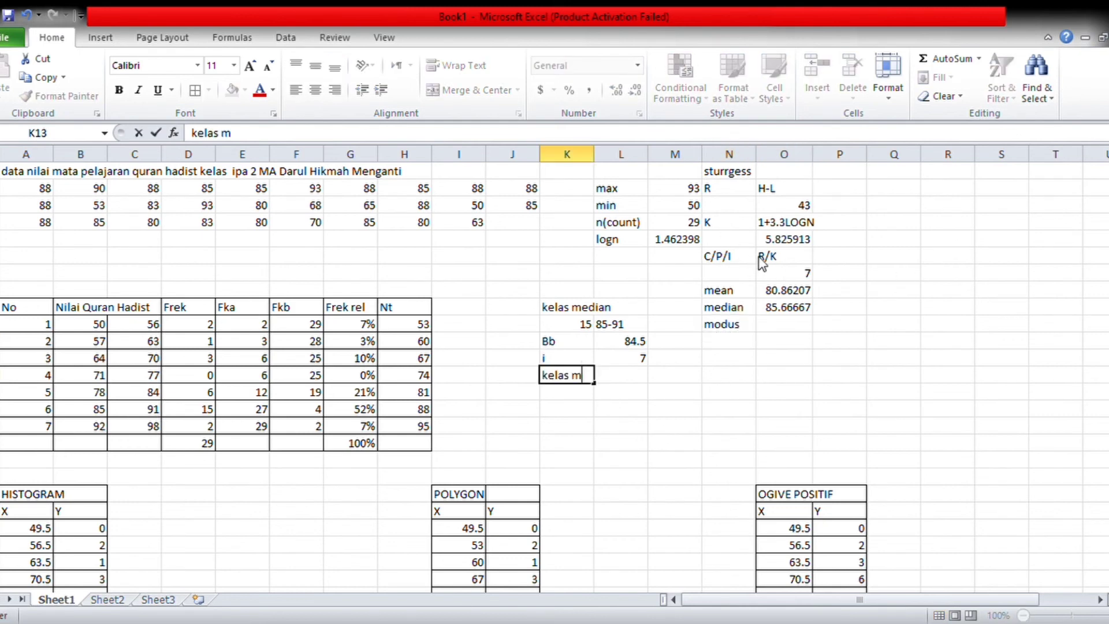
pyautogui.write('odus')
pyautogui.click(616, 407)
pyautogui.click(617, 394)
pyautogui.write('85-91')
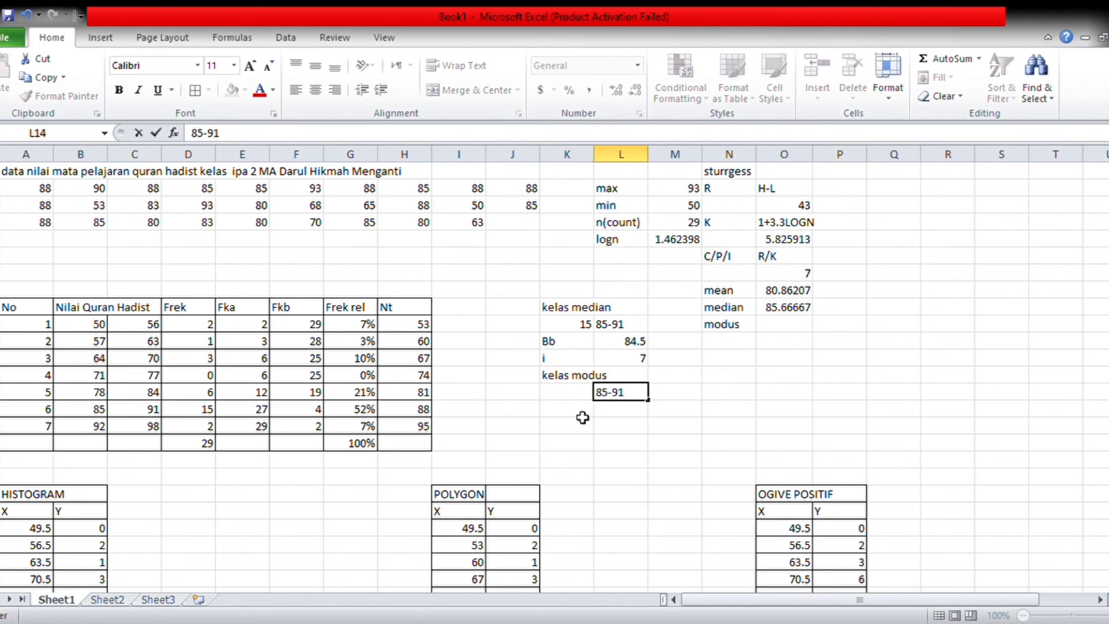
# Add Bb as =B15-0.5 (84.5) and i/p as 7 for the modal class
pyautogui.click(581, 411)
pyautogui.write('Bb')
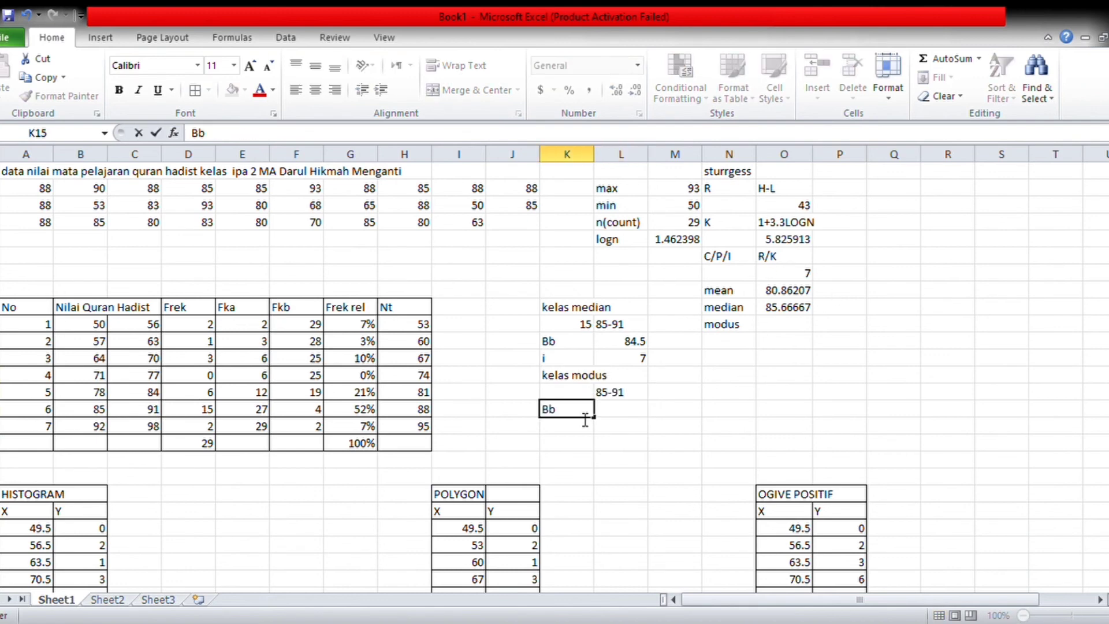
pyautogui.press('Tab')
pyautogui.write('=')
pyautogui.click(104, 411)
pyautogui.write('-0.5')
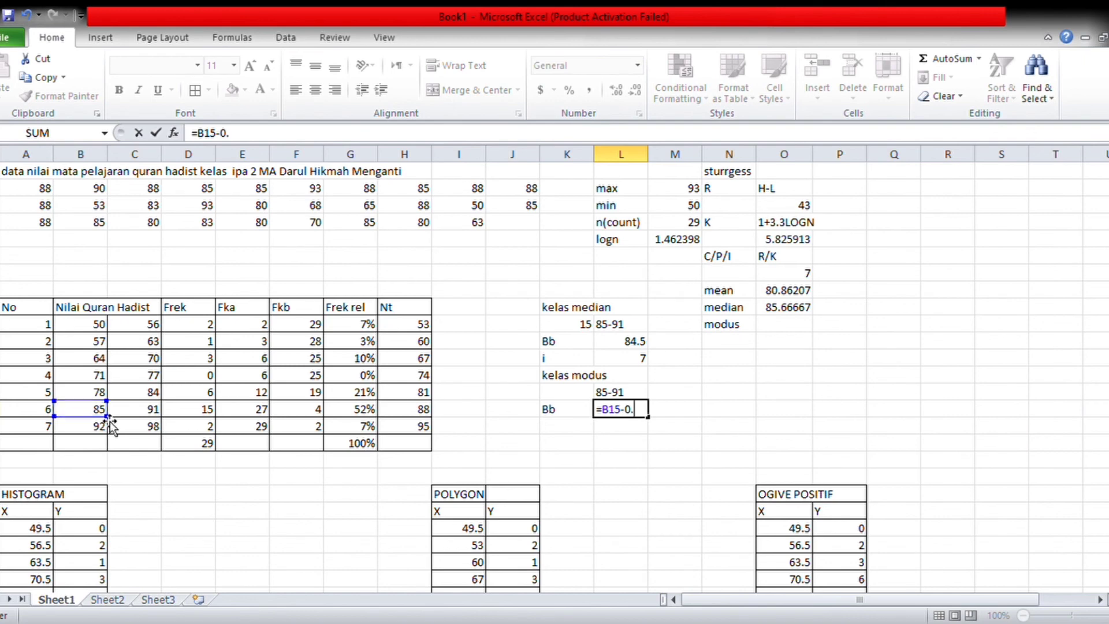
pyautogui.press('Return')
pyautogui.click(563, 427)
pyautogui.write('i/p')
pyautogui.press('Tab')
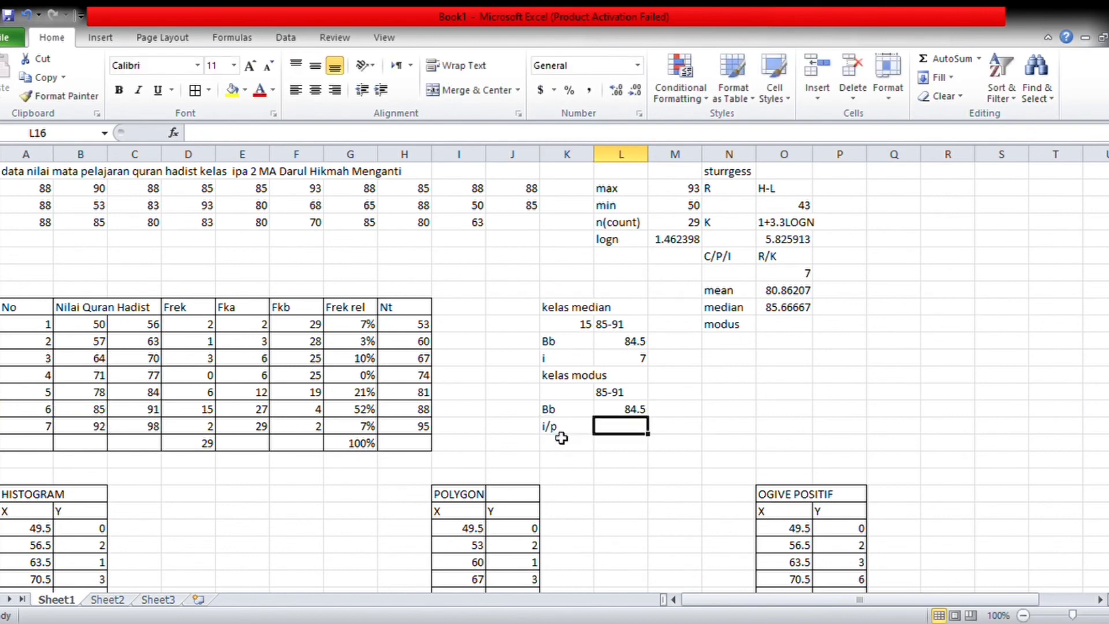
pyautogui.write('7')
pyautogui.press('Return')
# Add b1 as =D15-D14 (9) and b2 as =D15-D16 (13)
pyautogui.write('b1')
pyautogui.press('Tab')
pyautogui.write('=')
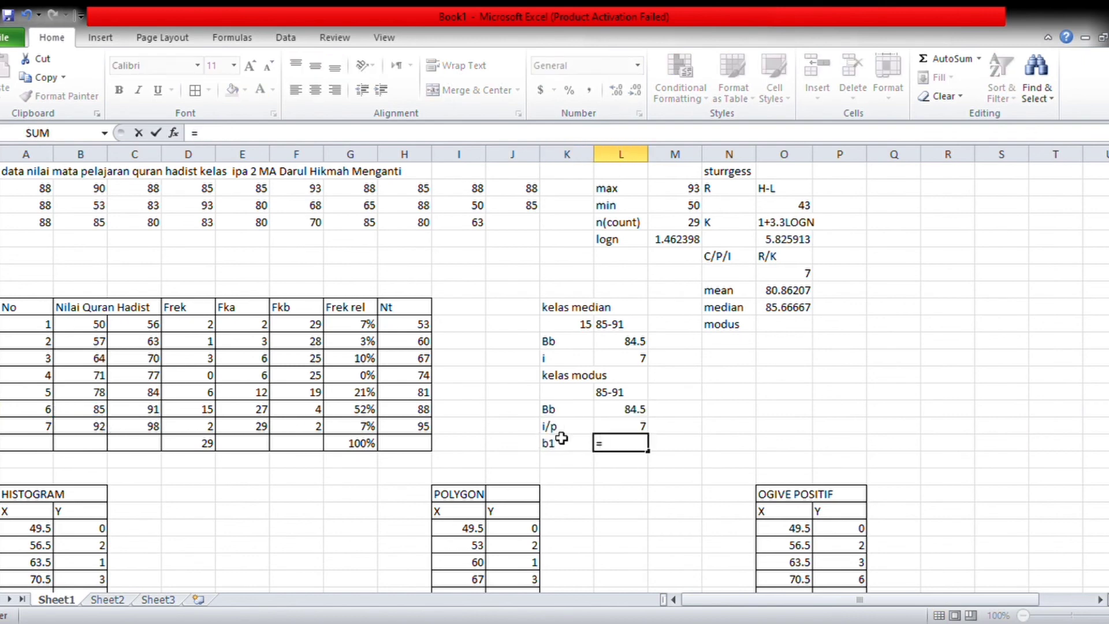
pyautogui.click(212, 411)
pyautogui.write('-')
pyautogui.click(212, 394)
pyautogui.press('Return')
pyautogui.press('Left')
pyautogui.write('b2')
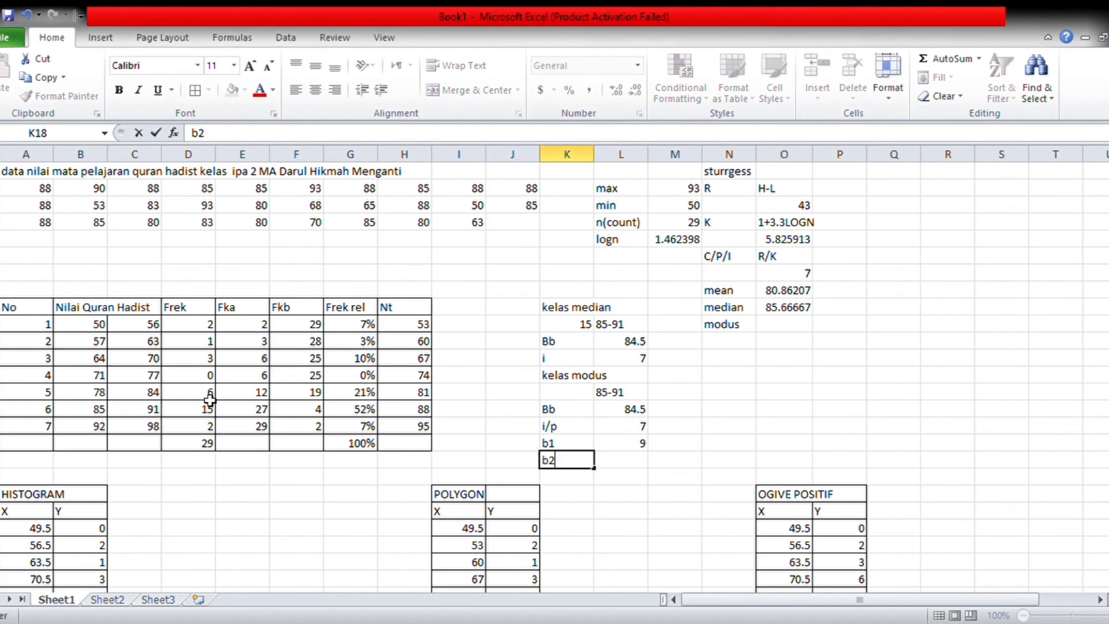
pyautogui.press('Tab')
pyautogui.write('=')
pyautogui.click(211, 412)
pyautogui.write('-')
pyautogui.click(211, 428)
pyautogui.press('Return')
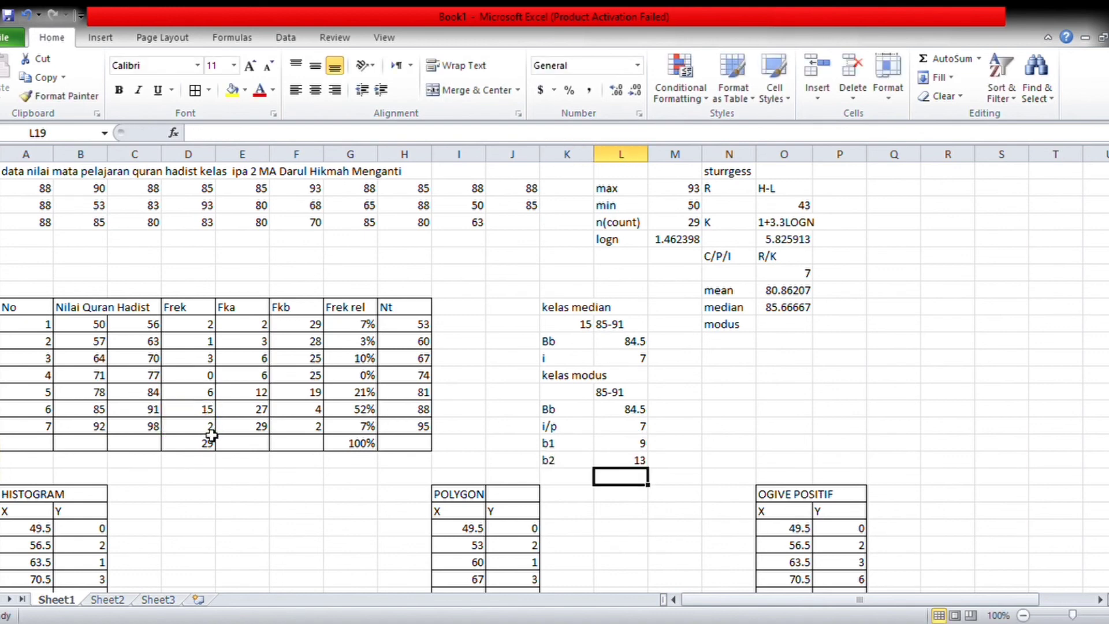
# Enter the mode formula =L15+(L16*(L17/(L17+L18))) beside modus, giving 87.36364
pyautogui.click(799, 326)
pyautogui.write('=')
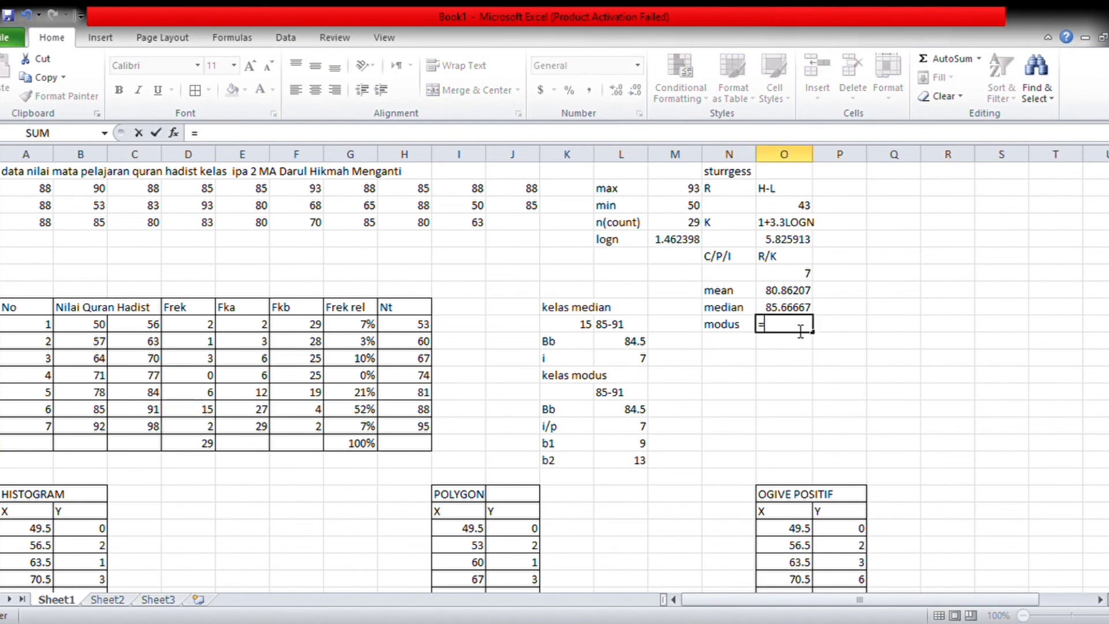
pyautogui.click(641, 411)
pyautogui.write('+')
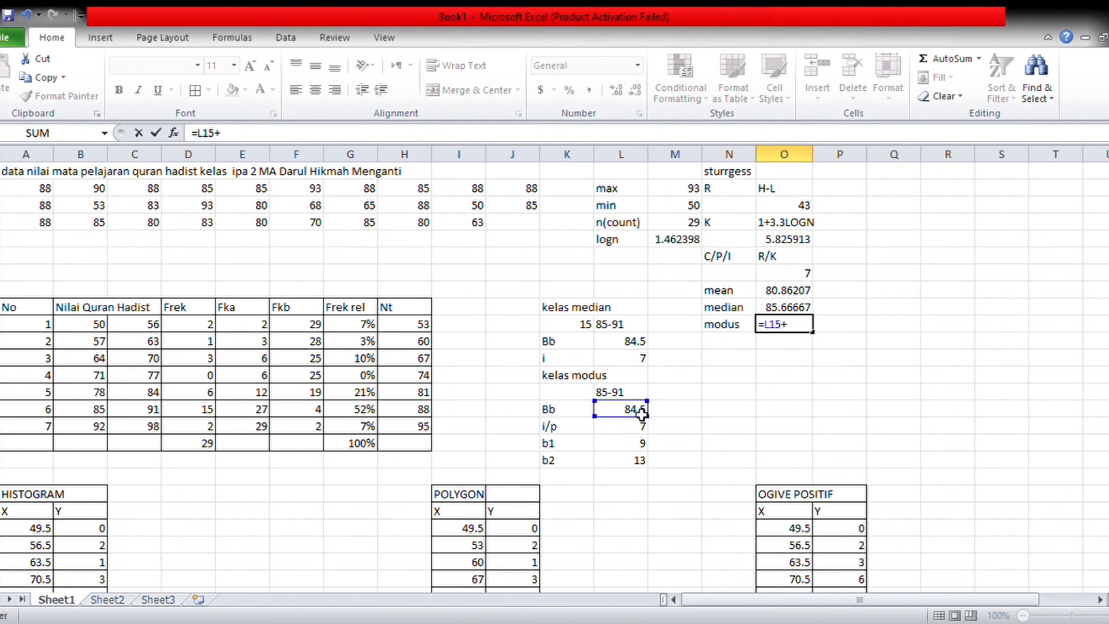
pyautogui.click(639, 429)
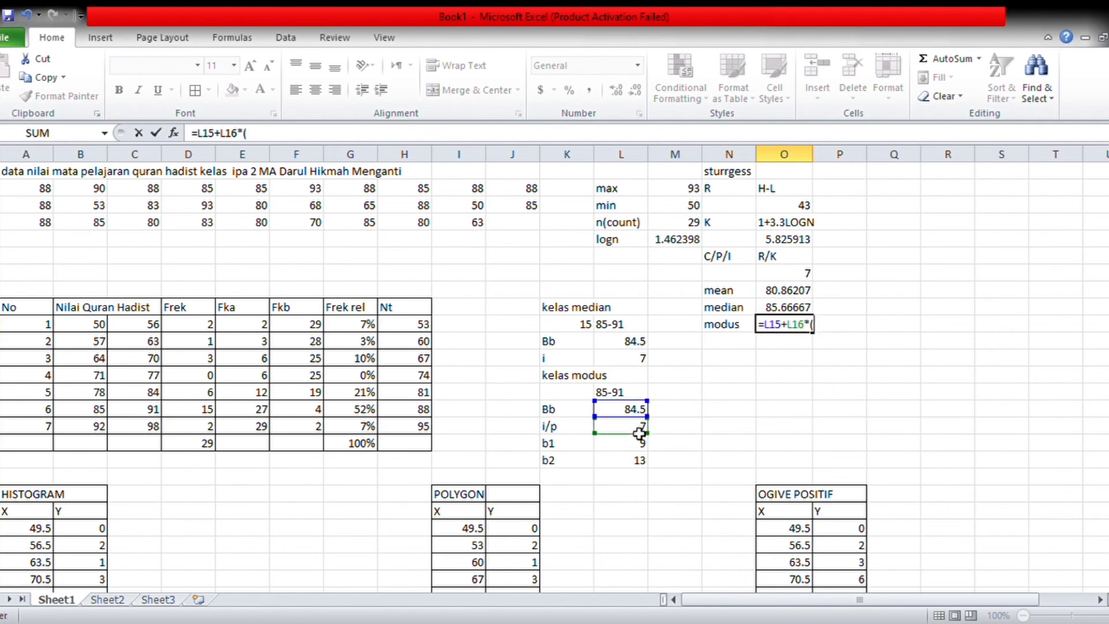
pyautogui.click(637, 447)
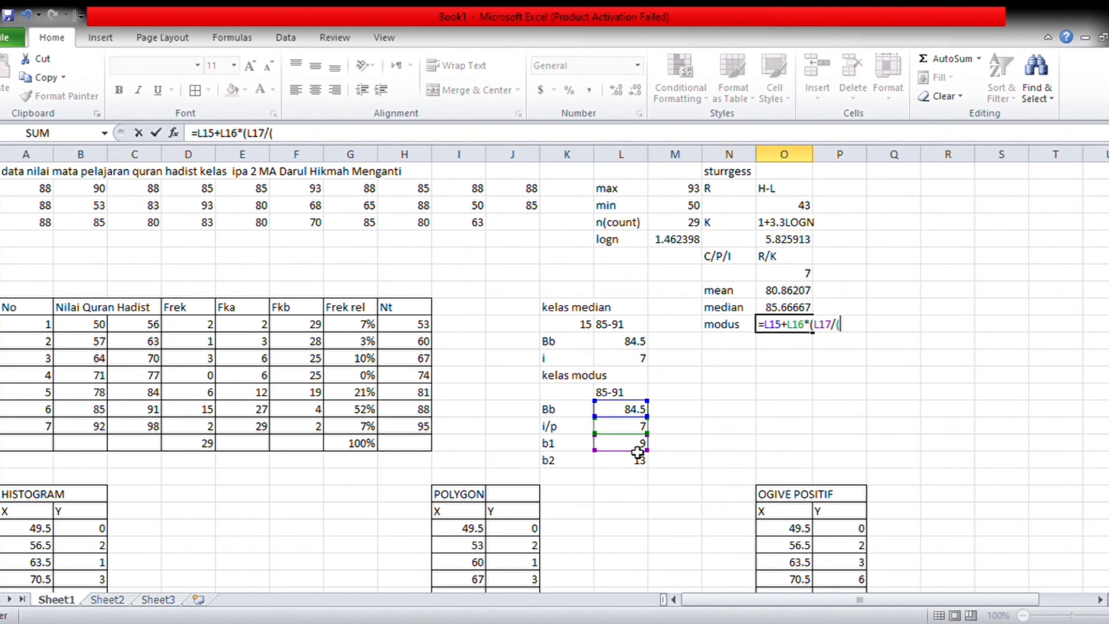
pyautogui.click(638, 462)
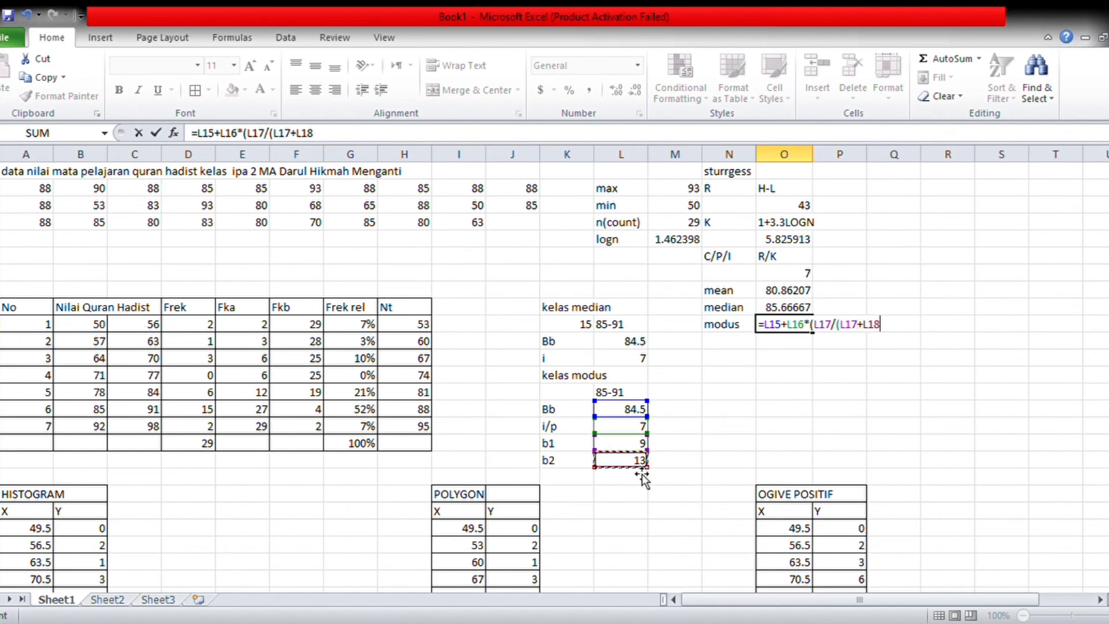
pyautogui.click(798, 330)
pyautogui.write('(')
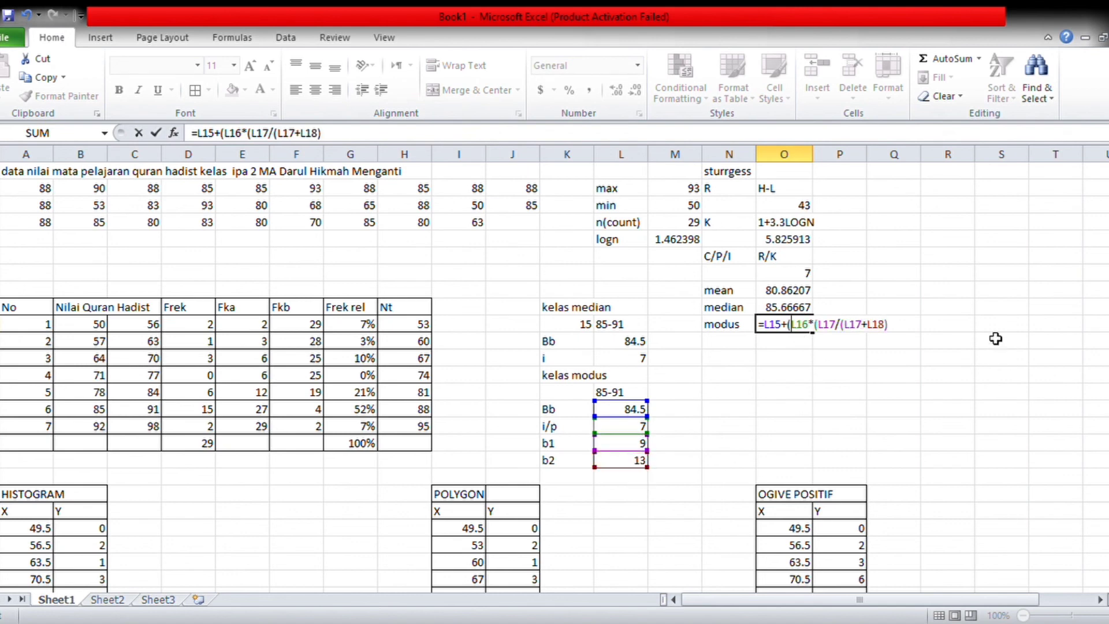
pyautogui.write(')')
pyautogui.press('Return')
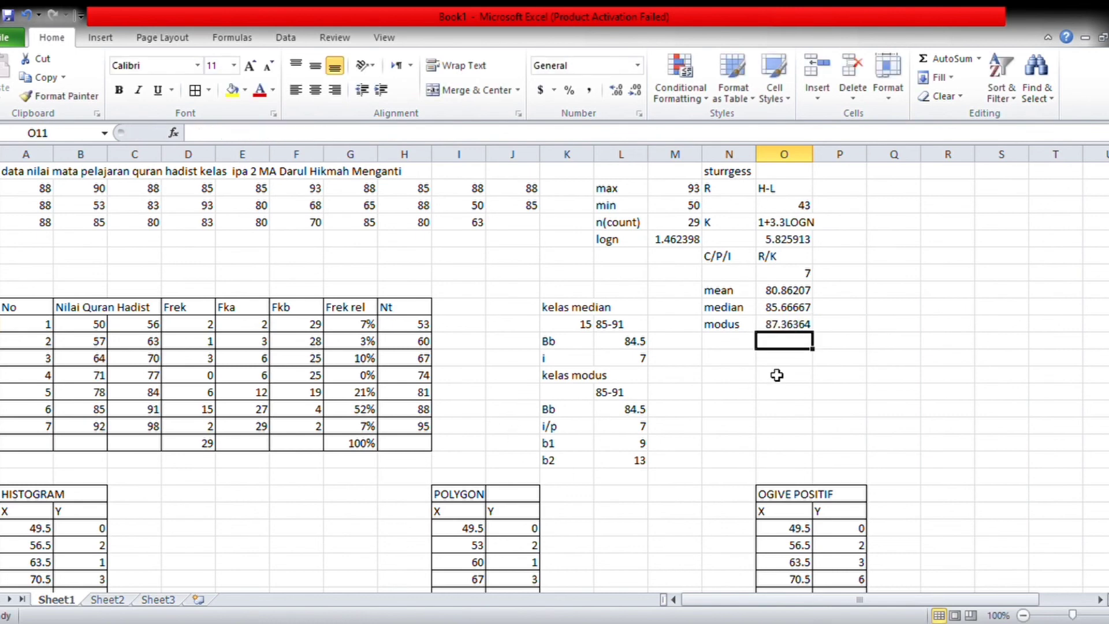
pyautogui.click(796, 375)
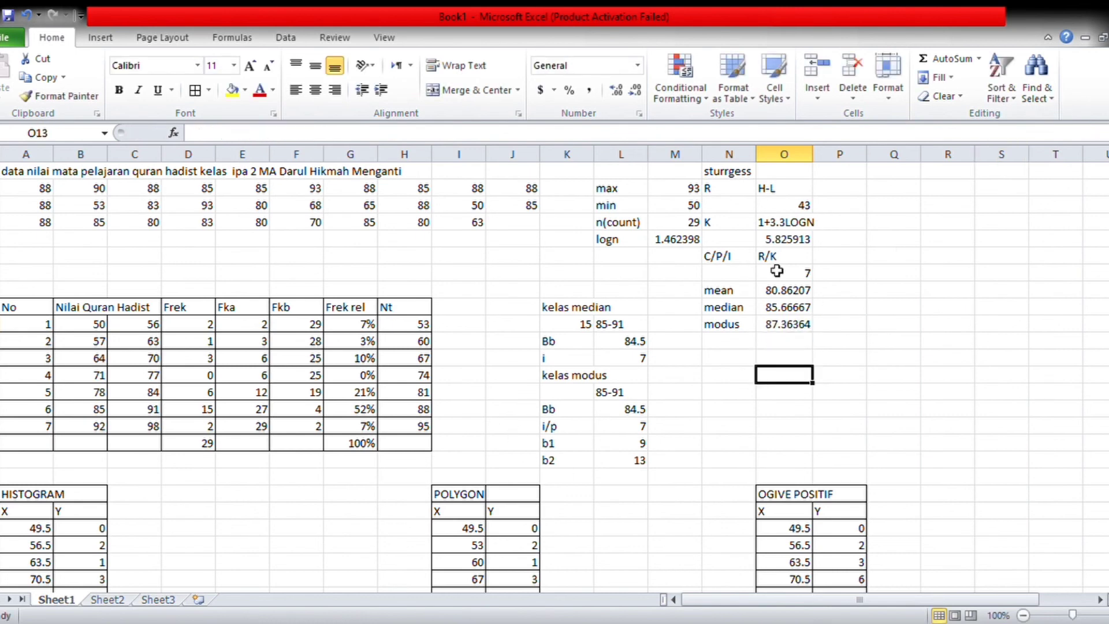